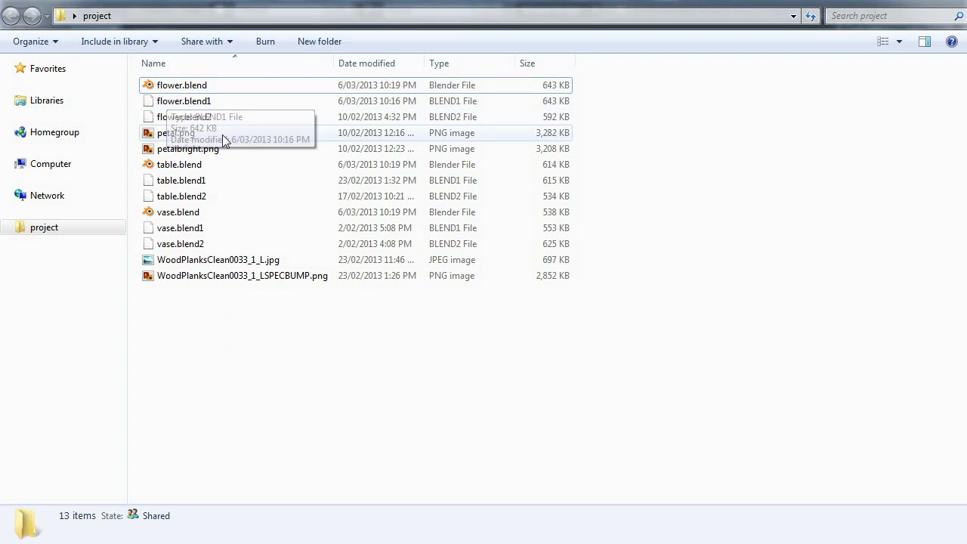
Step: Make a new folder named Assets and drag the 13 other project files into it
mouse_move(213, 249)
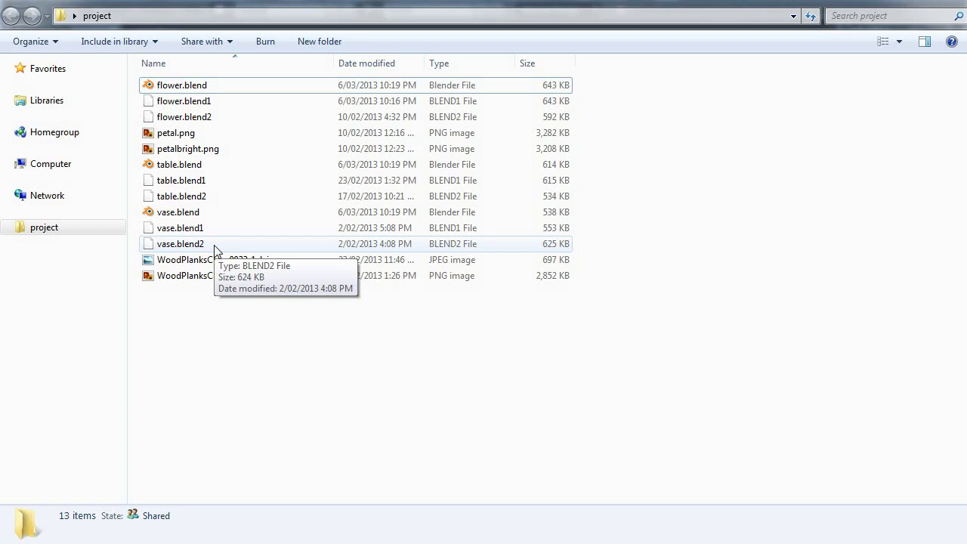
mouse_move(138, 212)
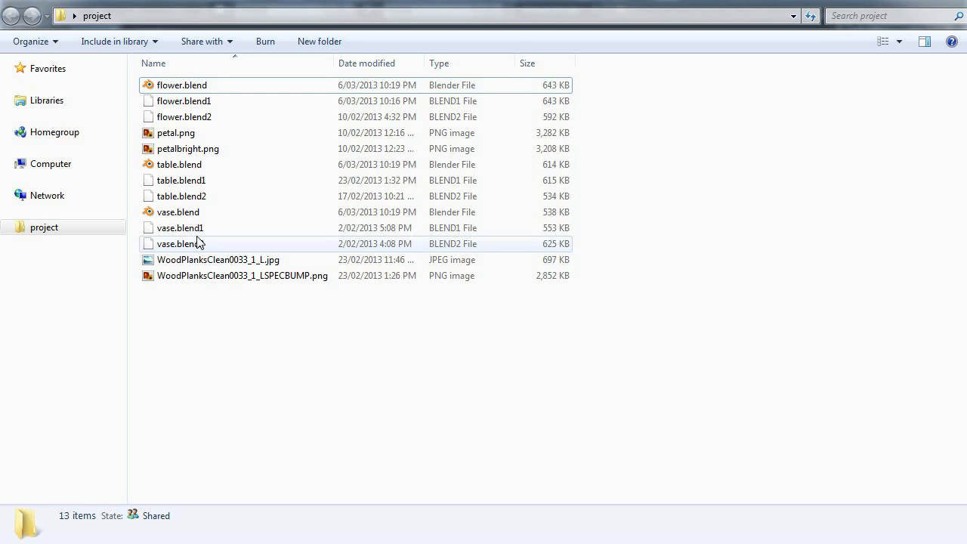
mouse_move(195, 234)
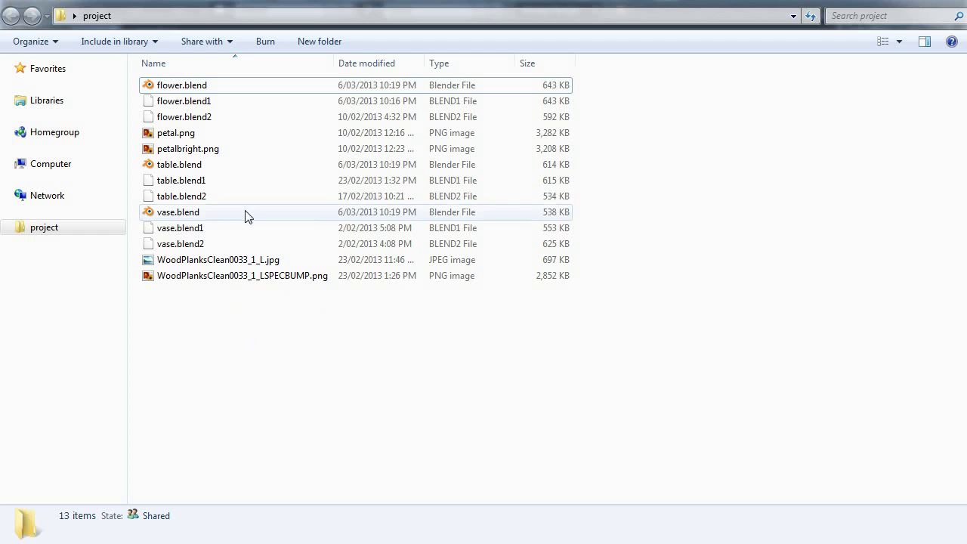
right_click(186, 322)
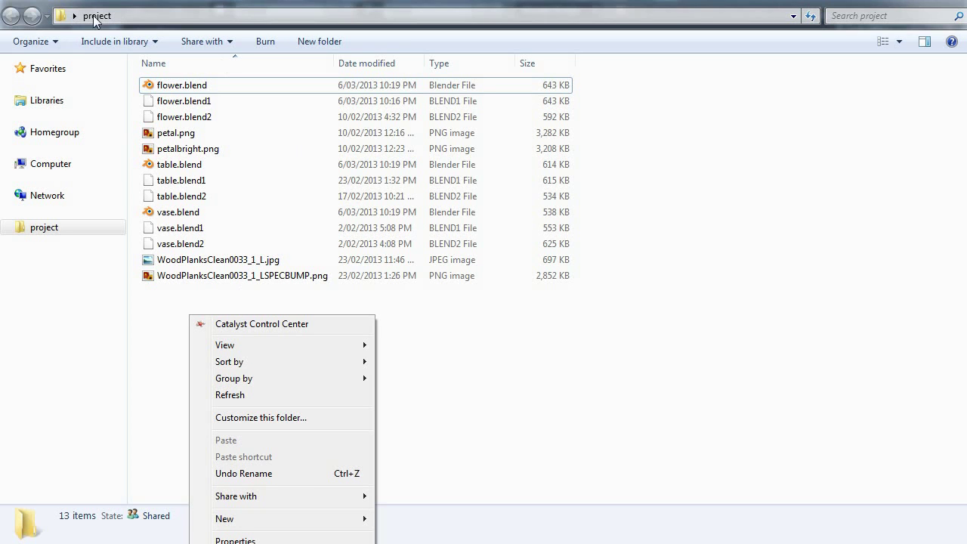
mouse_move(241, 519)
click(436, 518)
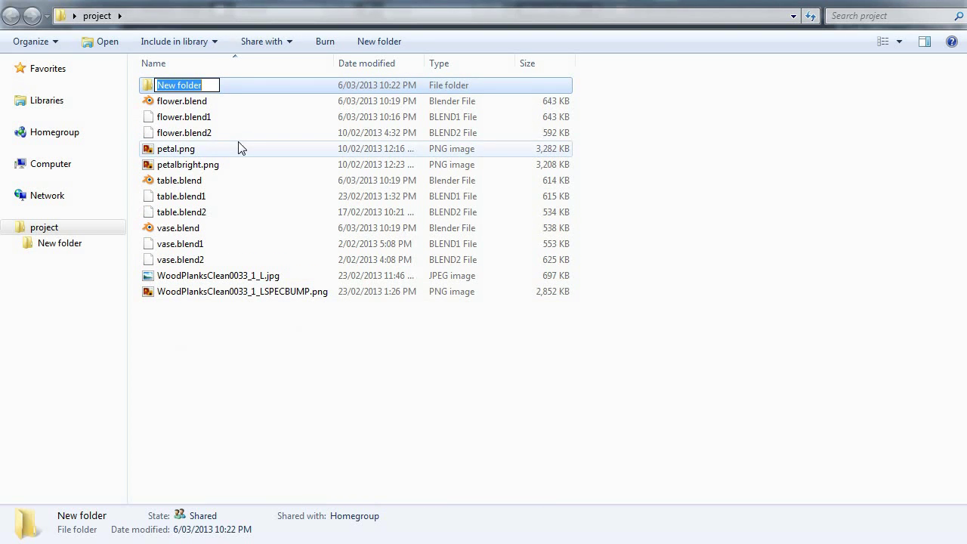
text(Assets)
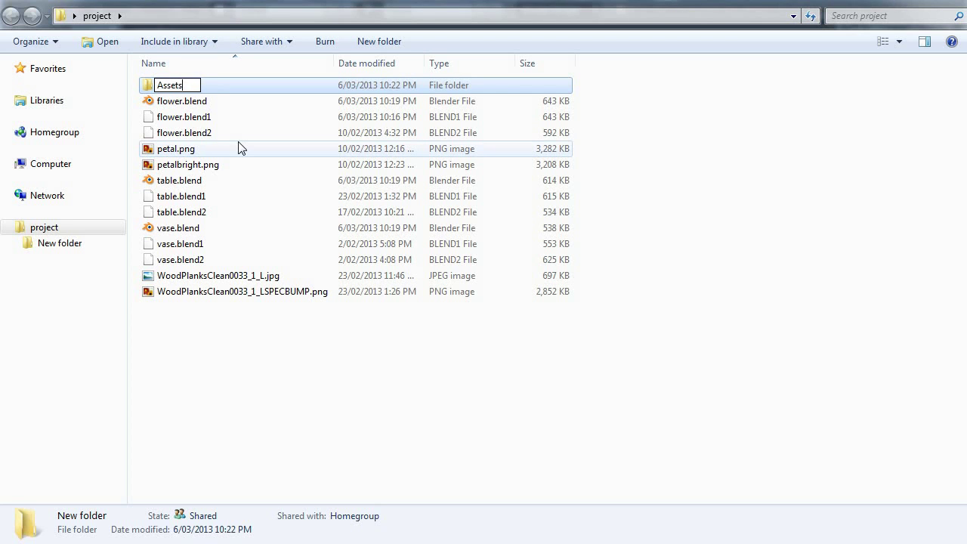
key(Return)
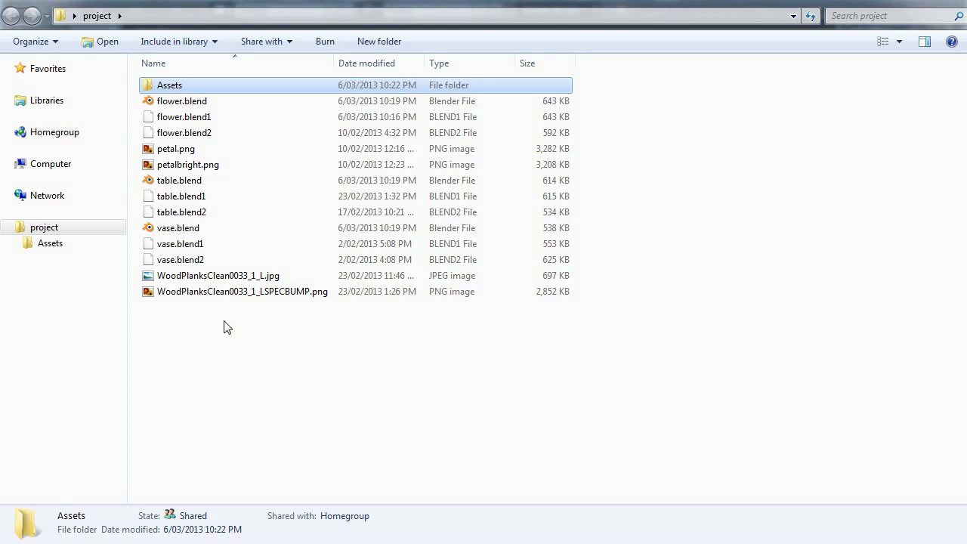
drag(556, 372, 177, 86)
Step: Create a new folder named Characters in the project folder
right_click(167, 143)
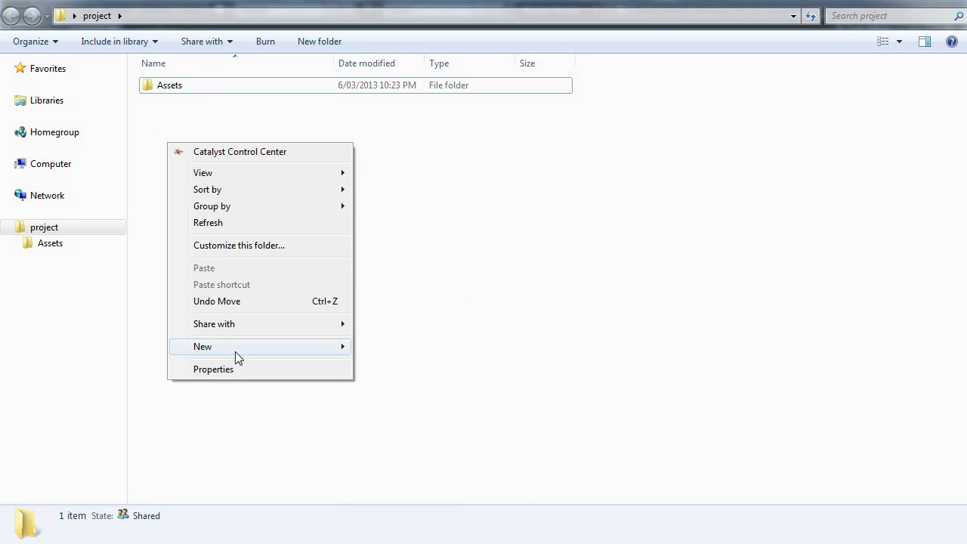
mouse_move(236, 355)
click(436, 344)
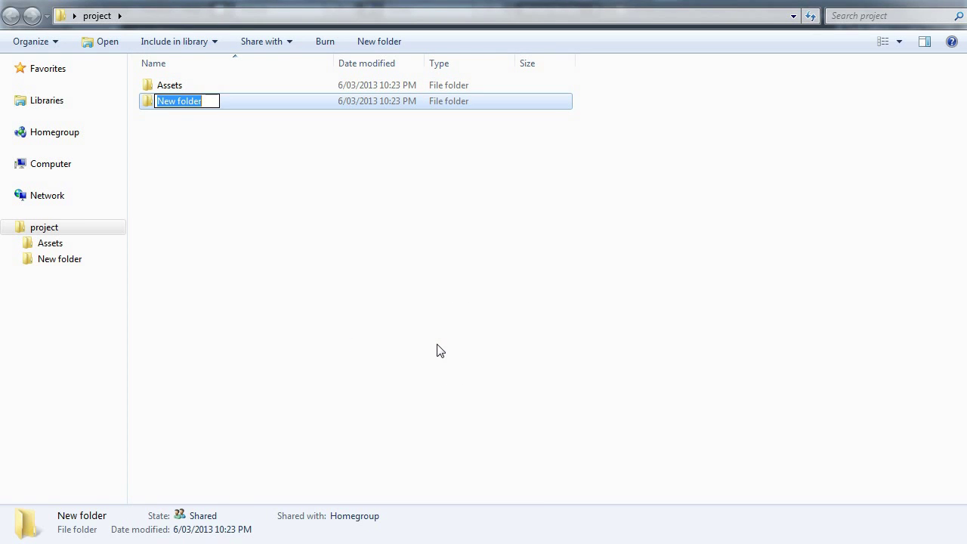
text(Characters)
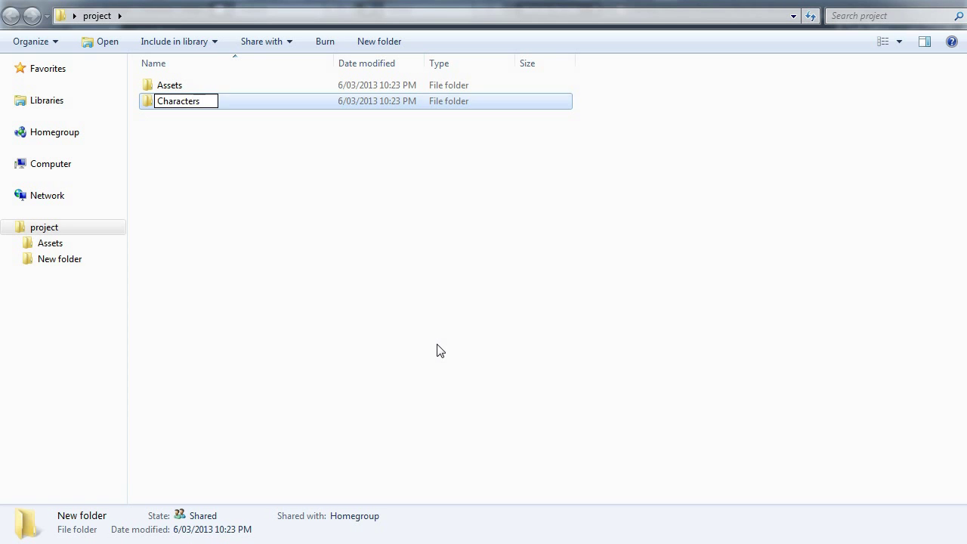
key(Return)
click(133, 136)
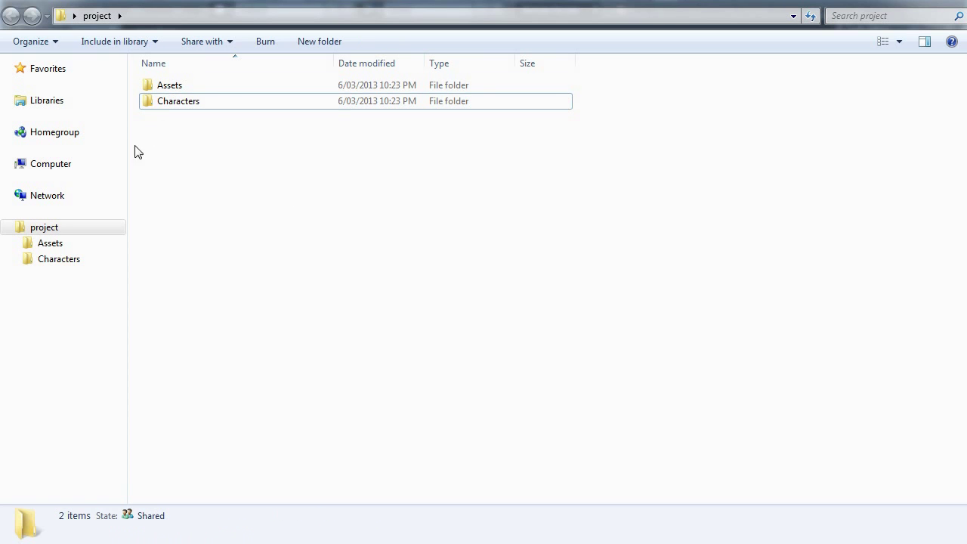
Step: Create another new folder named Renders beside it
right_click(189, 134)
mouse_move(358, 339)
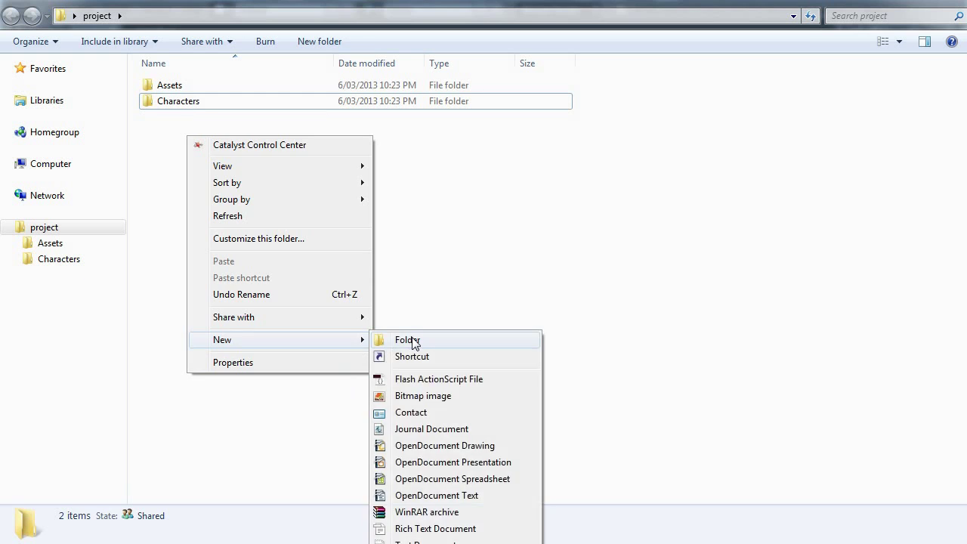
click(415, 340)
text(Renders)
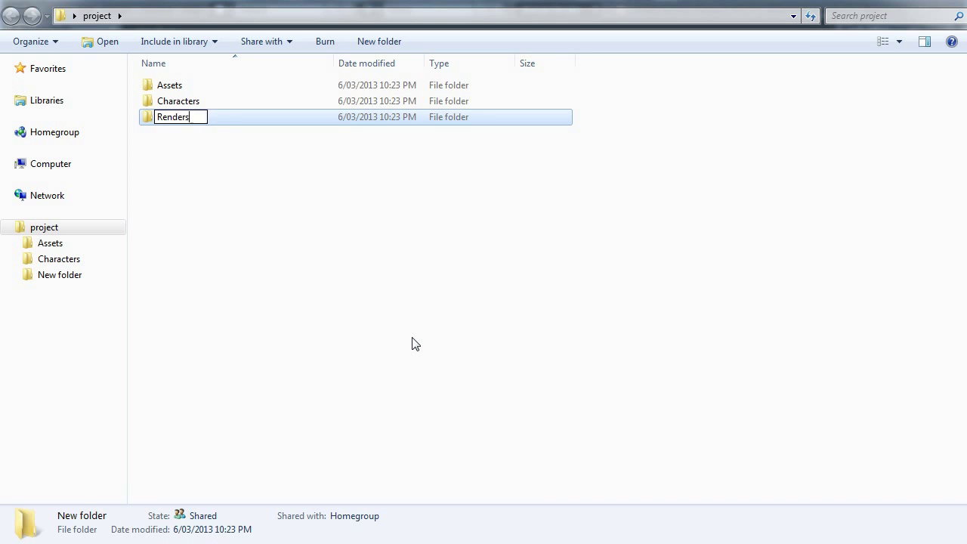
key(Return)
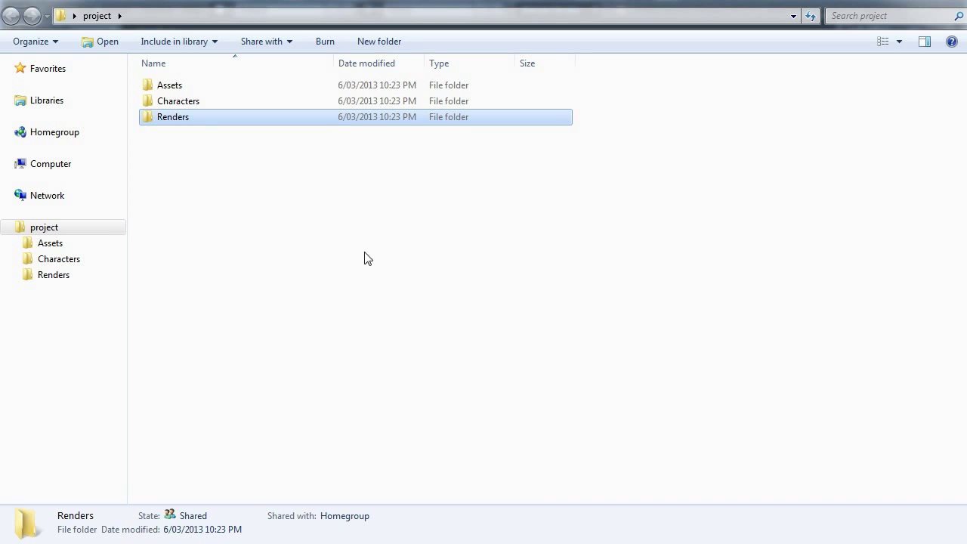
click(226, 220)
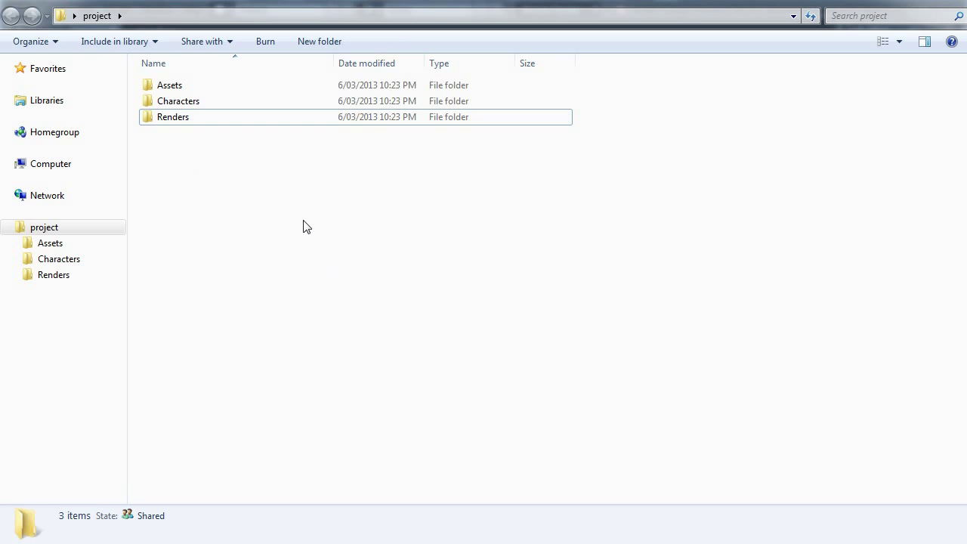
Step: Open the Assets folder and create a Textures subfolder inside it
double_click(201, 86)
right_click(208, 321)
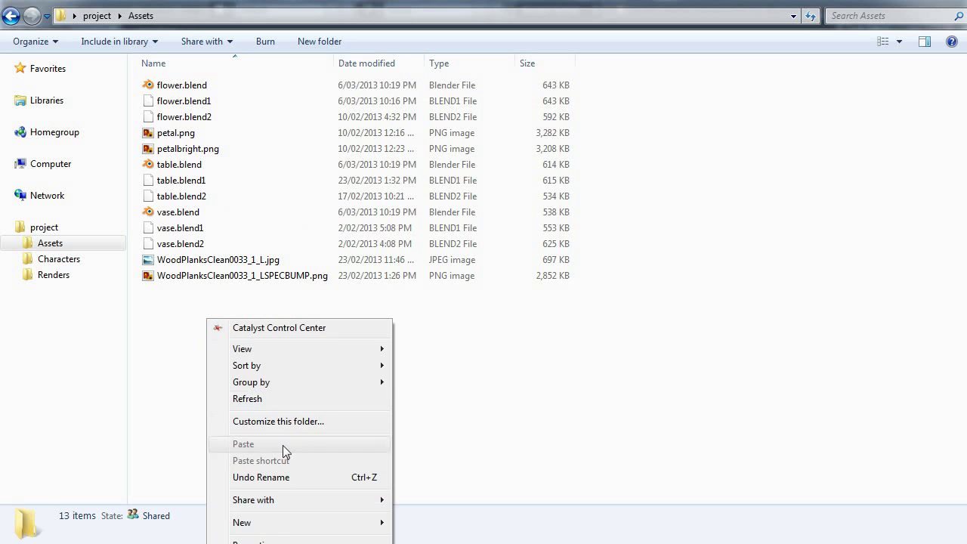
mouse_move(276, 522)
click(426, 520)
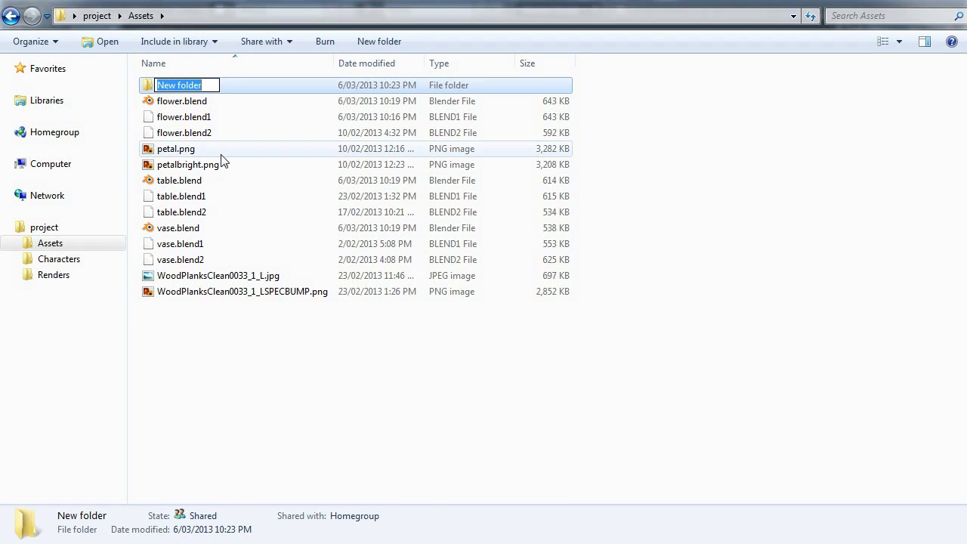
text(T)
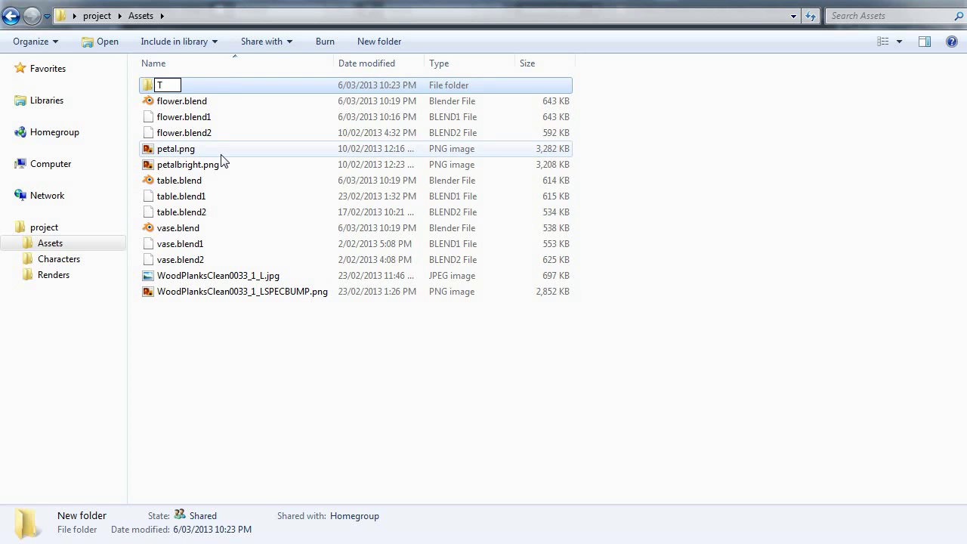
text(extures)
key(Return)
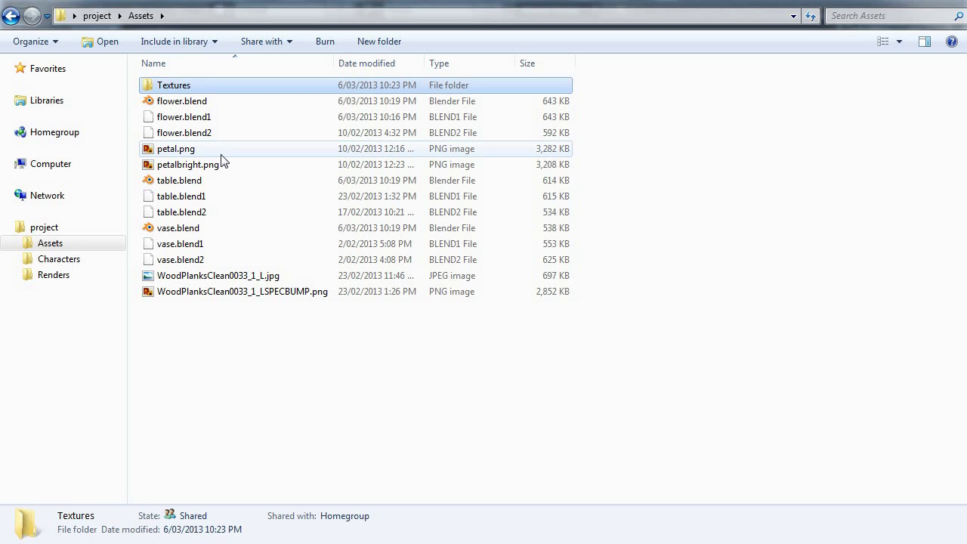
Step: Move petal.png, petalbright.png and both WoodPlanksClean0033 images into Textures
click(219, 151)
shift+click(231, 161)
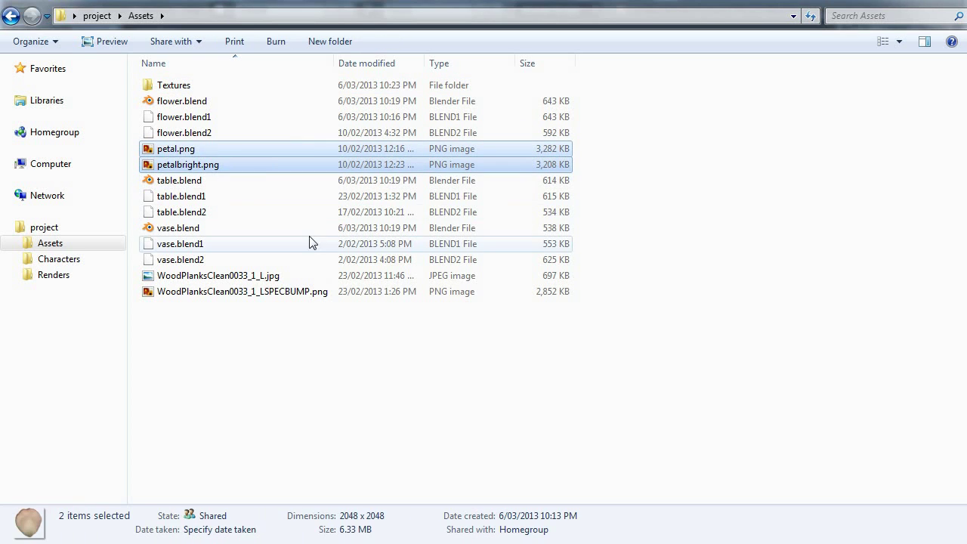
ctrl+click(256, 277)
ctrl+click(268, 291)
drag(189, 149, 196, 84)
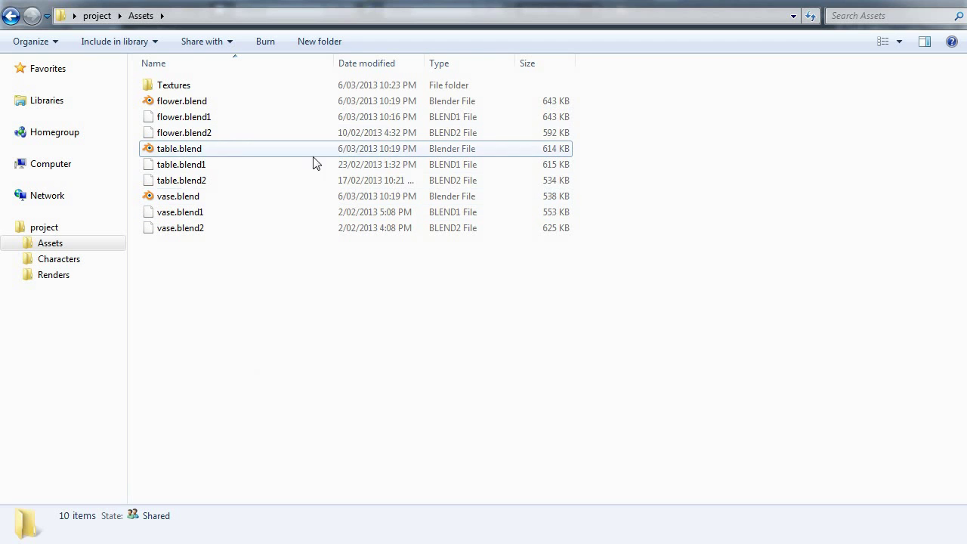
Step: Open flower.blend in Blender and switch the viewport shading to Texture
double_click(214, 103)
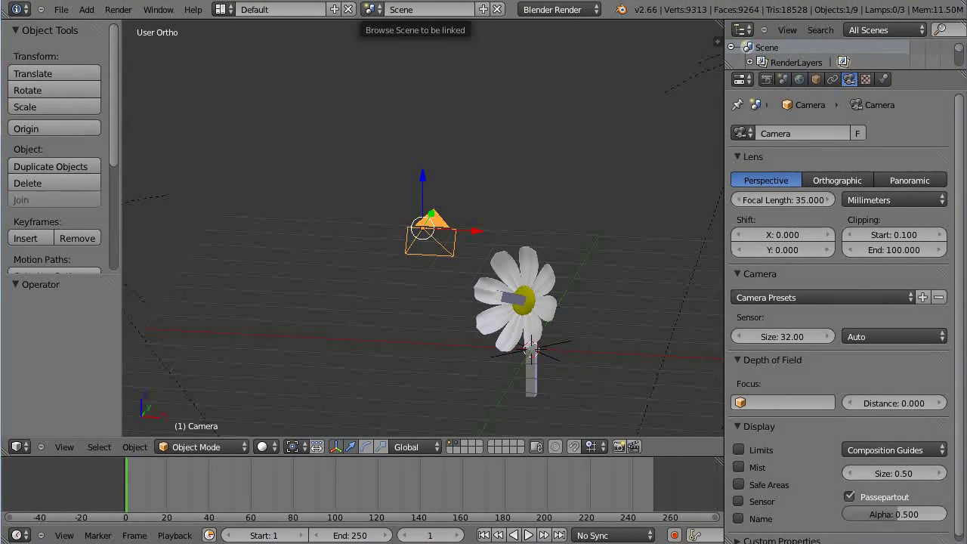
click(263, 447)
click(289, 381)
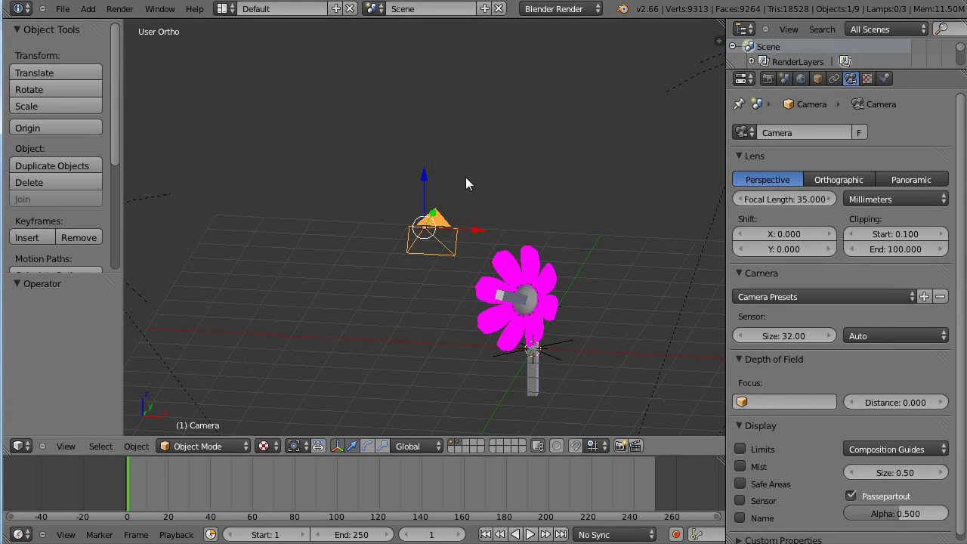
Step: Select the flower plane and change its petal image path to //textures/petalbright.png
right_click(519, 262)
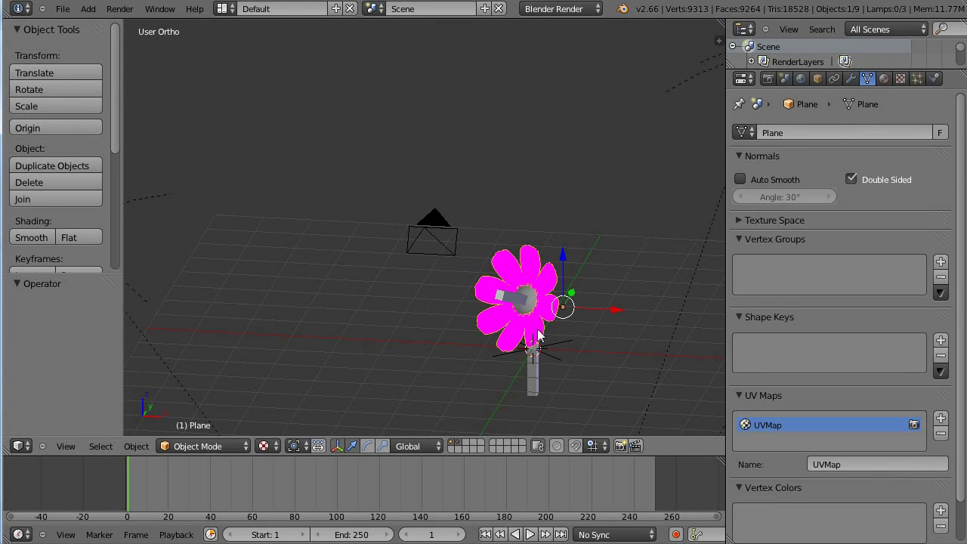
click(900, 79)
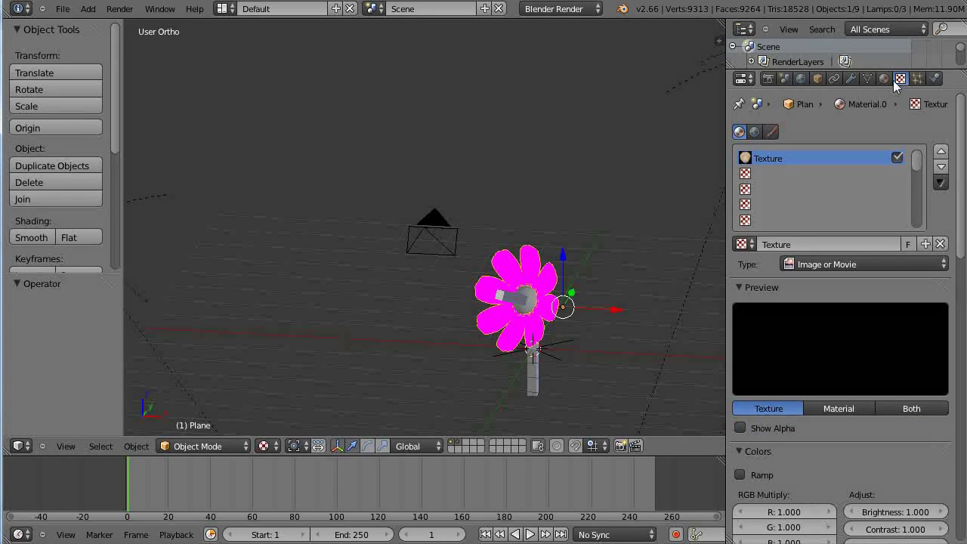
scroll(827, 436, down, 4)
scroll(802, 238, up, 3)
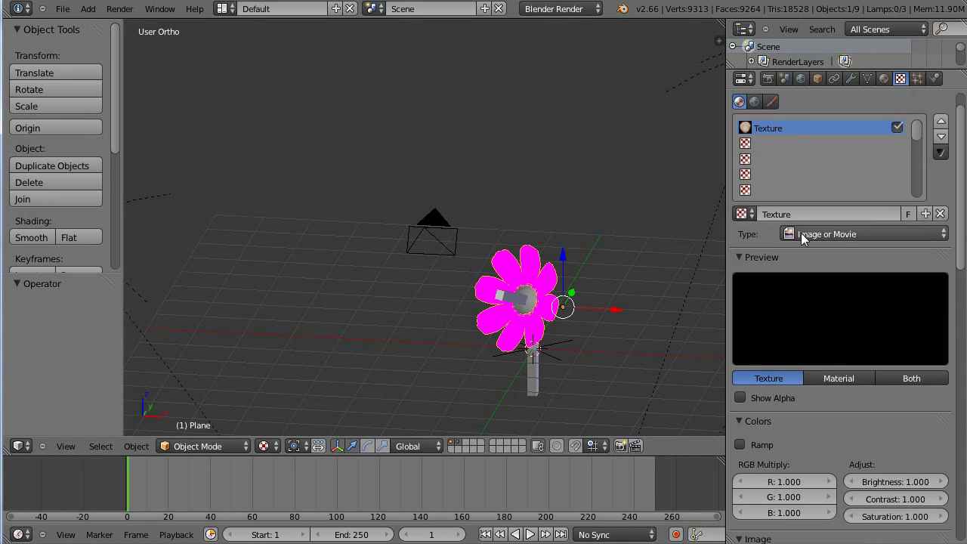
scroll(879, 295, down, 8)
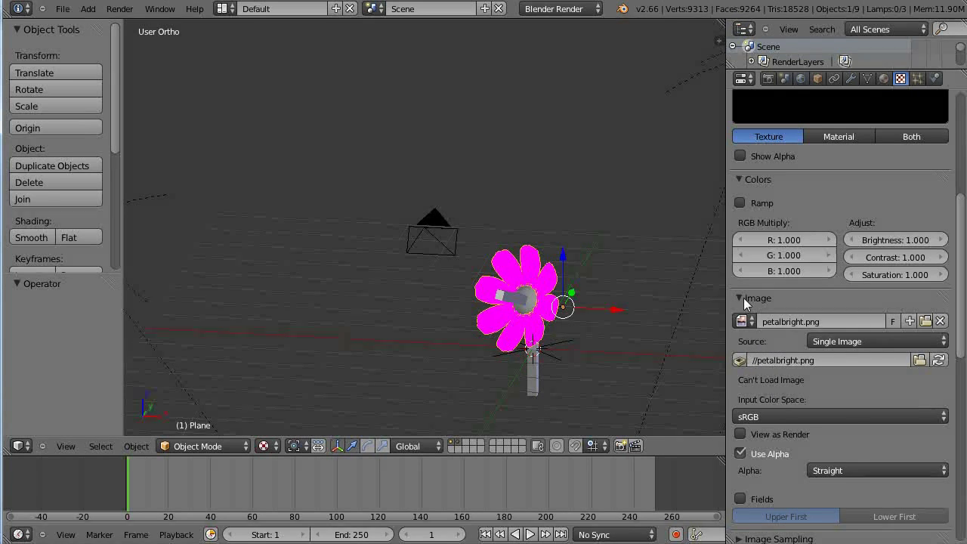
click(816, 360)
text(texture)
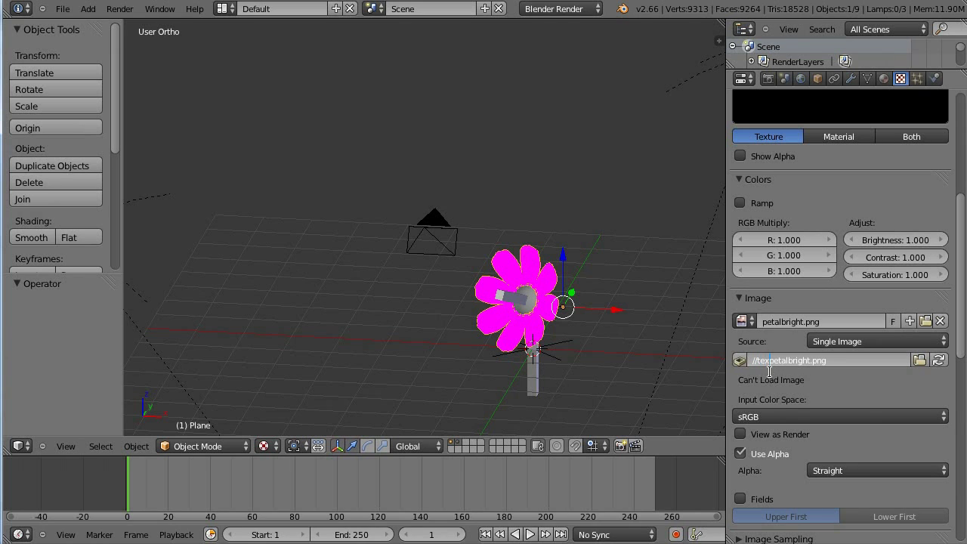
text(s/)
key(Return)
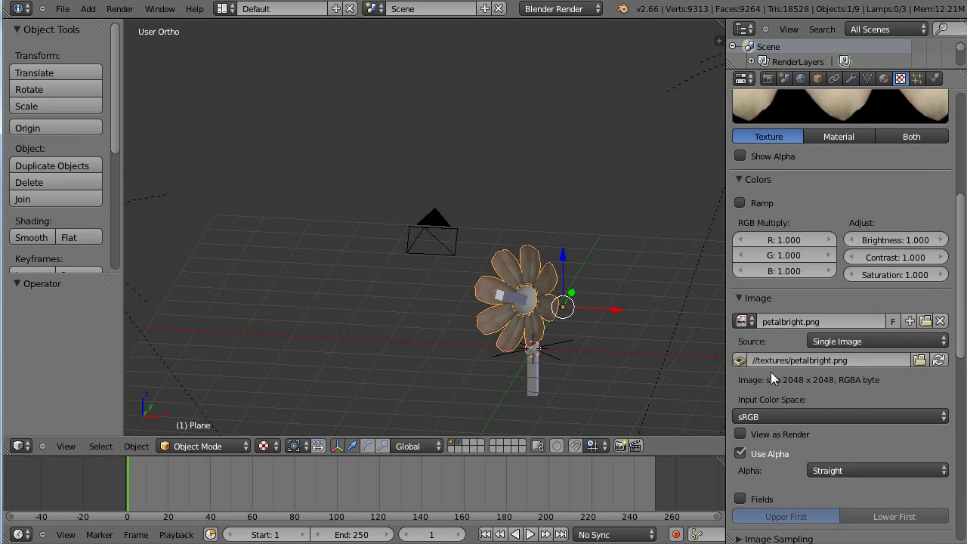
scroll(854, 428, up, 3)
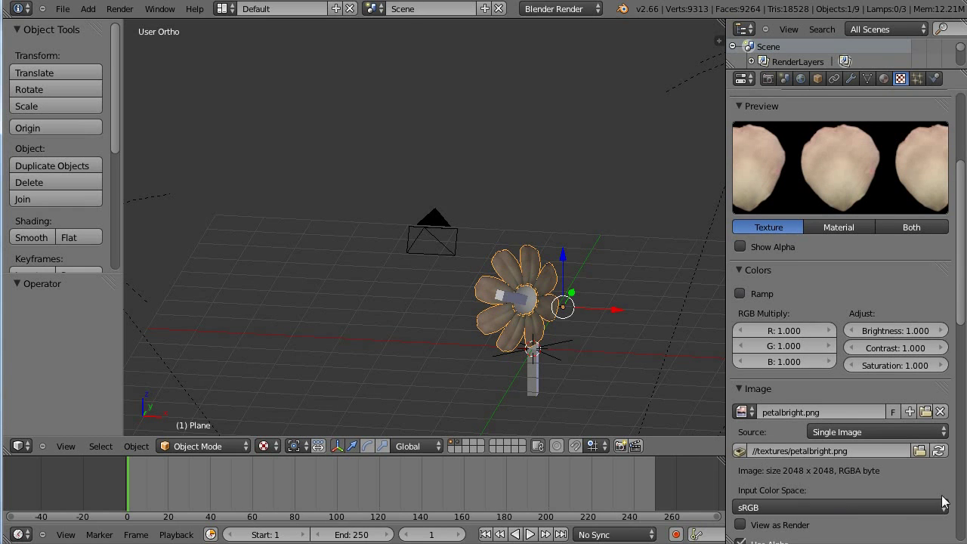
scroll(844, 459, down, 1)
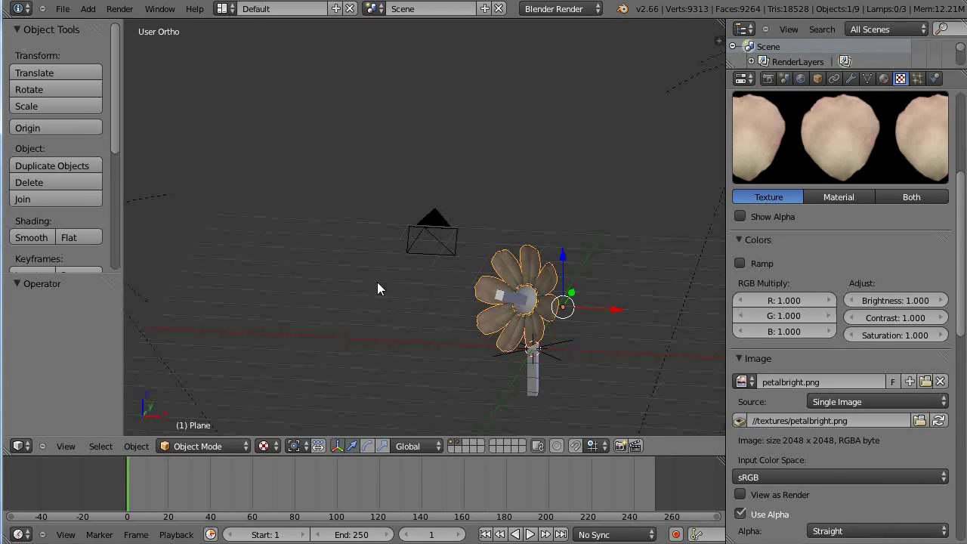
shift+middle_drag(539, 269, 479, 220)
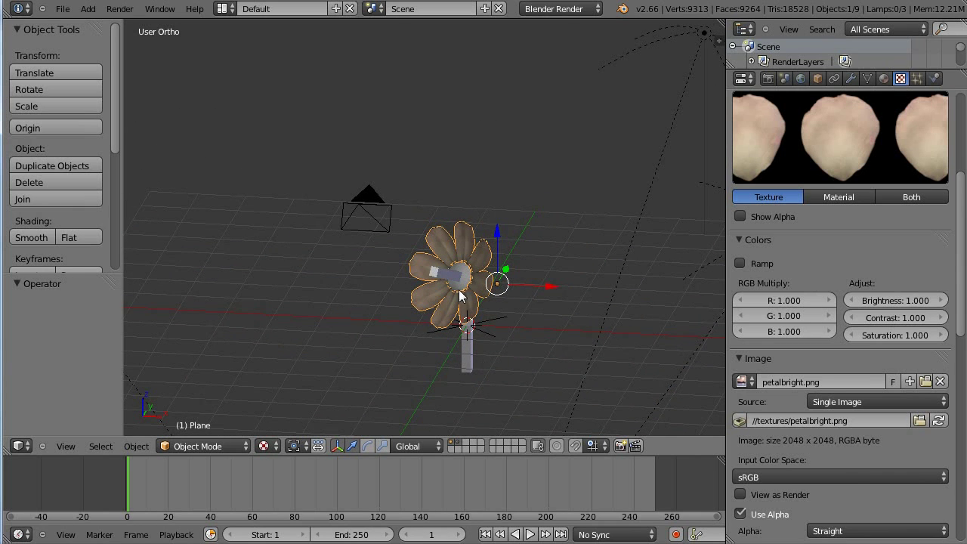
key(KP_1)
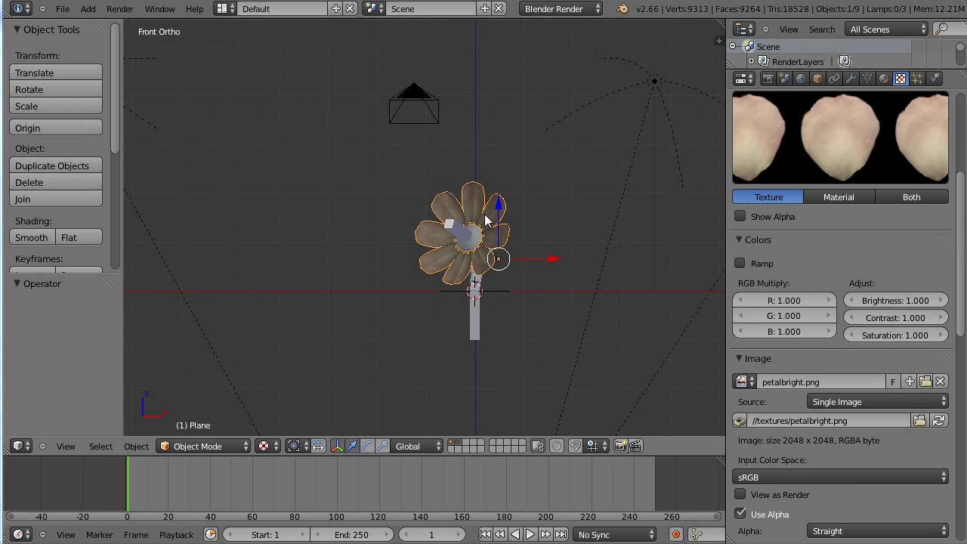
middle_drag(540, 284, 407, 179)
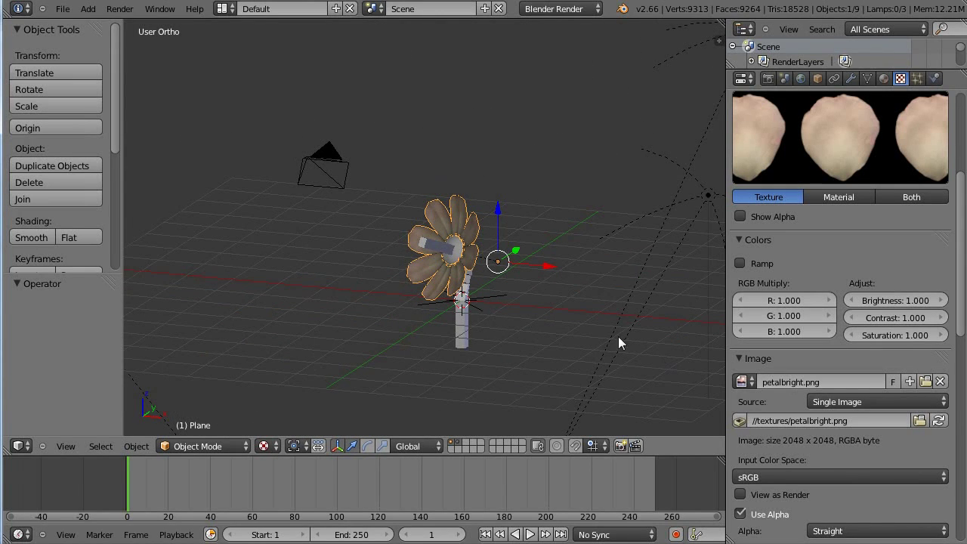
middle_drag(507, 341, 553, 271)
scroll(547, 270, up, 3)
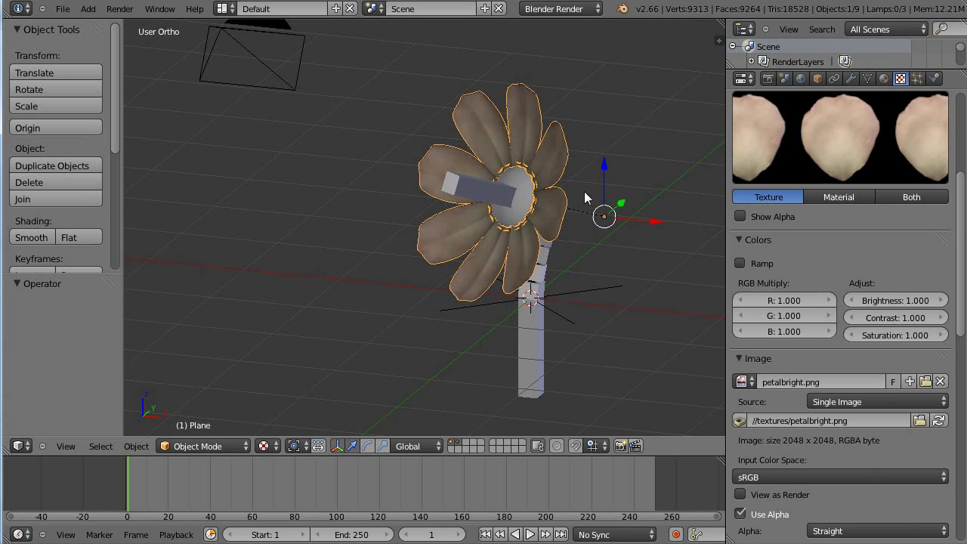
shift+middle_drag(550, 212, 444, 168)
scroll(448, 295, up, 2)
scroll(438, 294, down, 2)
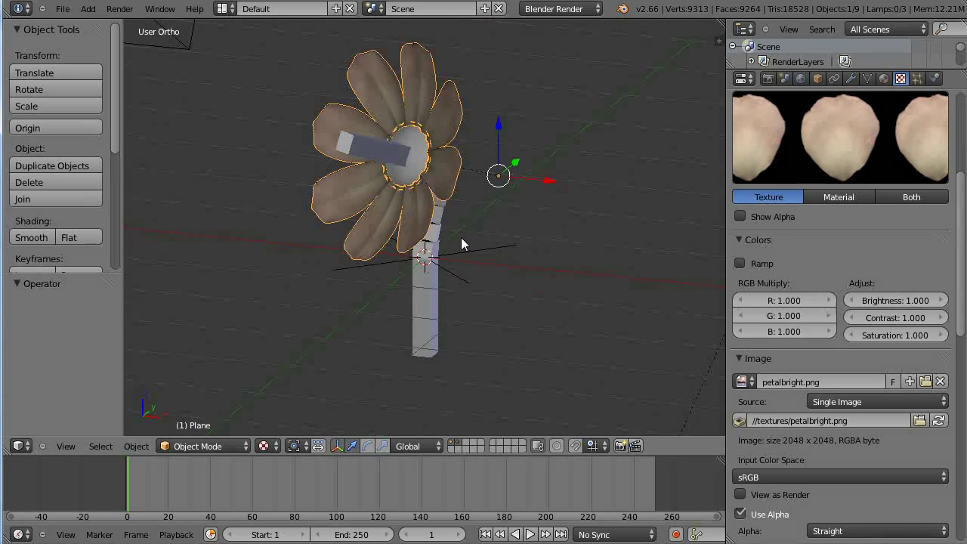
Step: Select the stem cylinder and armature in object mode, viewed as wireframe from the front
right_click(431, 297)
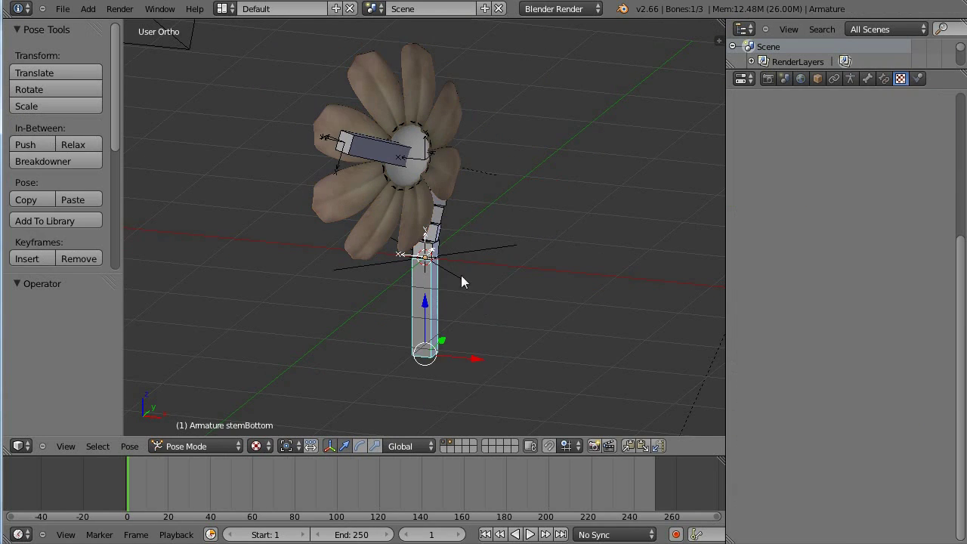
key(ctrl+Tab)
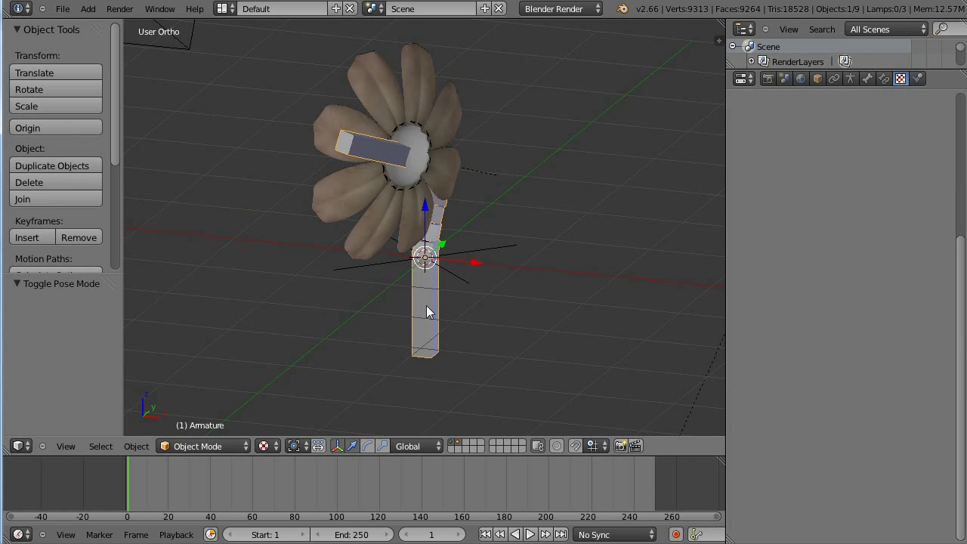
middle_drag(457, 262, 474, 243)
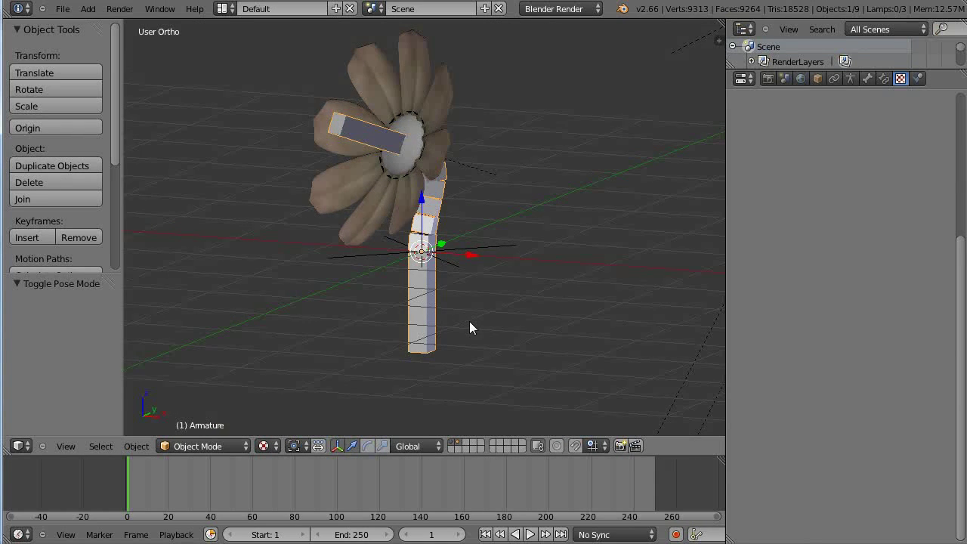
key(z)
scroll(515, 291, up, 2)
right_click(424, 329)
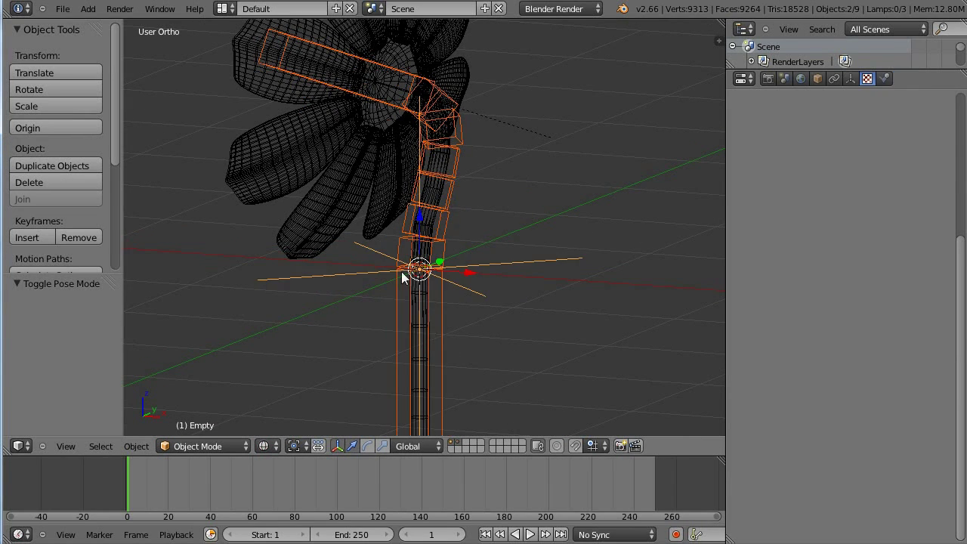
right_click(414, 317)
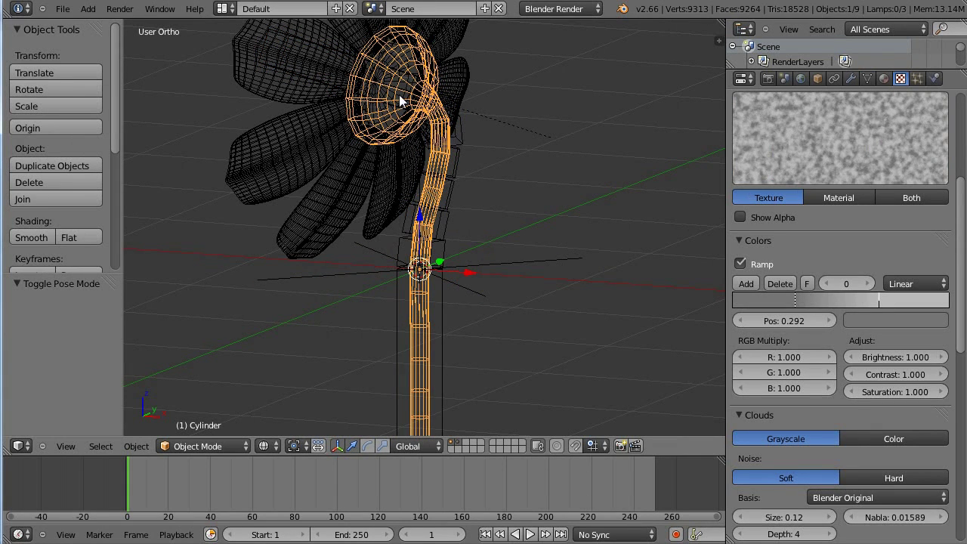
shift+right_click(409, 177)
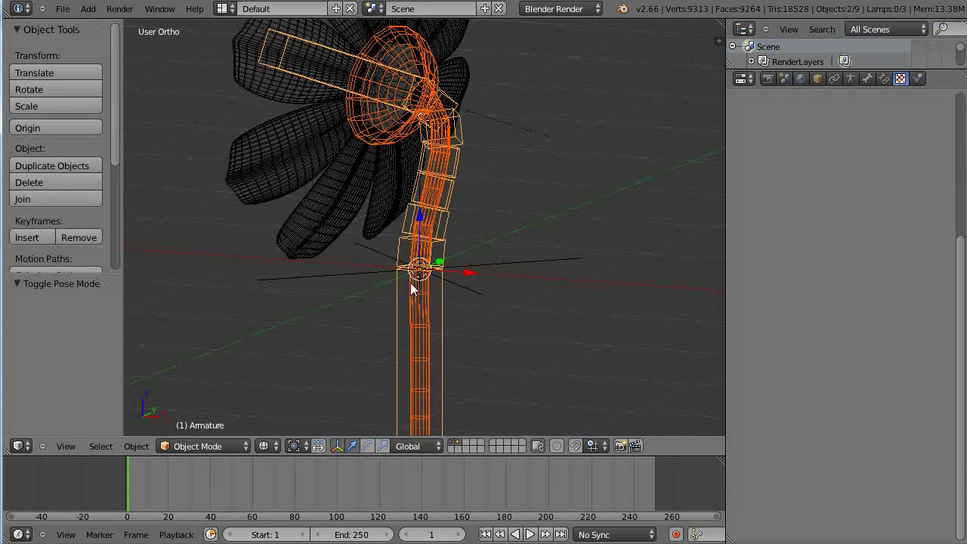
scroll(500, 223, down, 4)
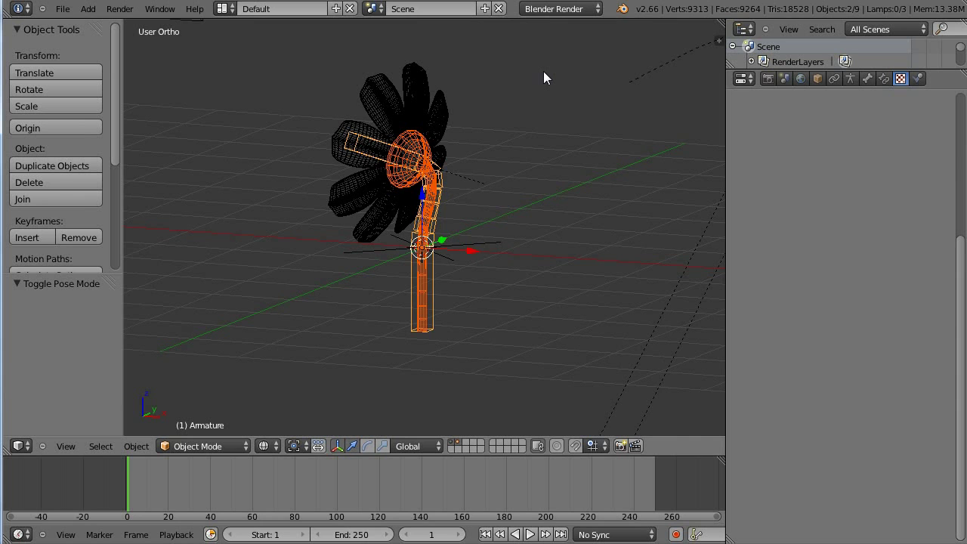
key(KP_1)
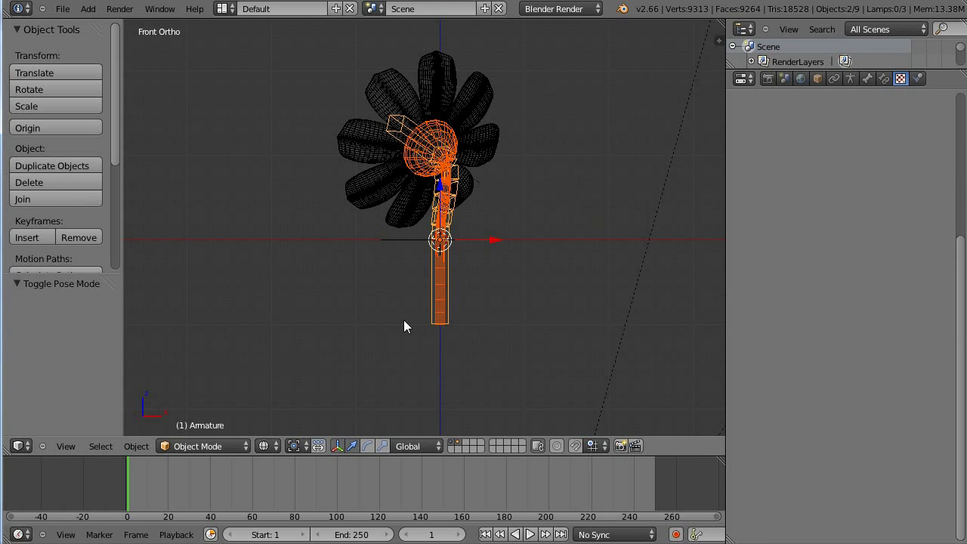
Step: Scale the selected stem and armature down to 0.1
text(s0.1)
key(Return)
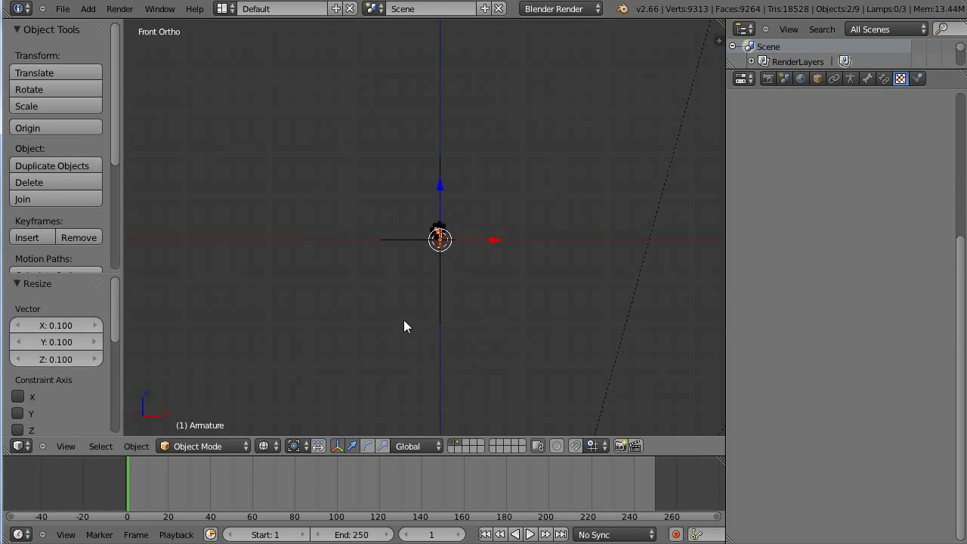
scroll(542, 256, up, 8)
shift+middle_drag(560, 270, 410, 280)
scroll(438, 283, down, 1)
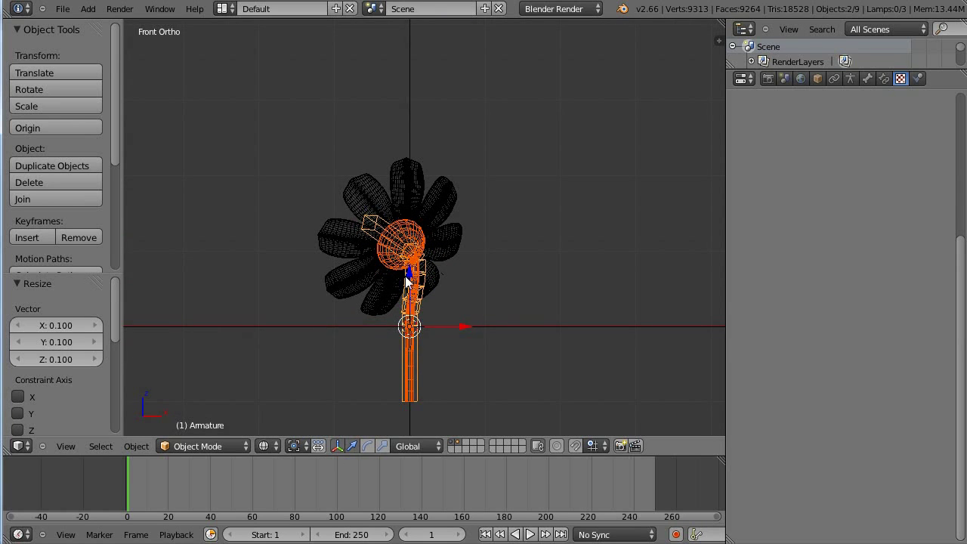
Step: Raise them 0.1 along Z so the stem base rests on the ground
key(g)
key(z)
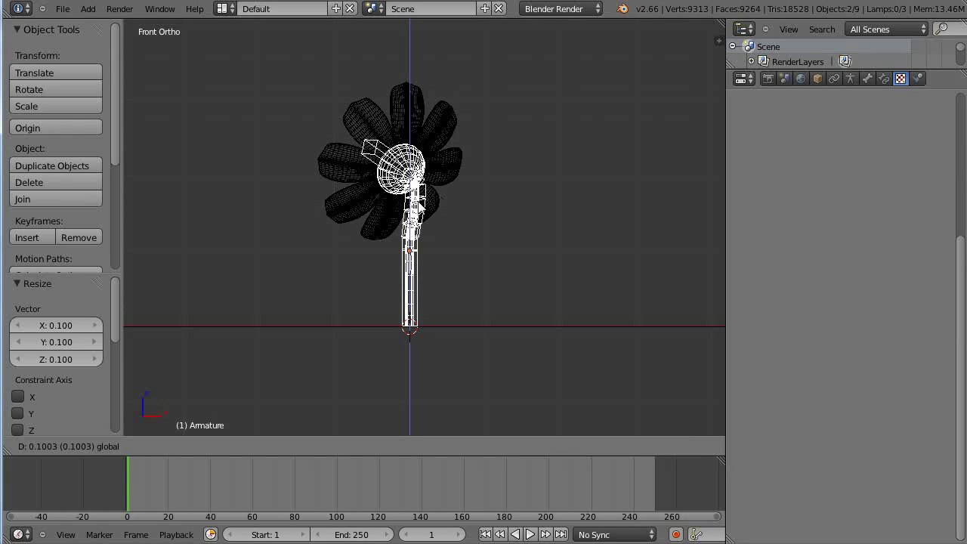
click(505, 260)
scroll(505, 264, up, 1)
shift+middle_drag(476, 198, 511, 228)
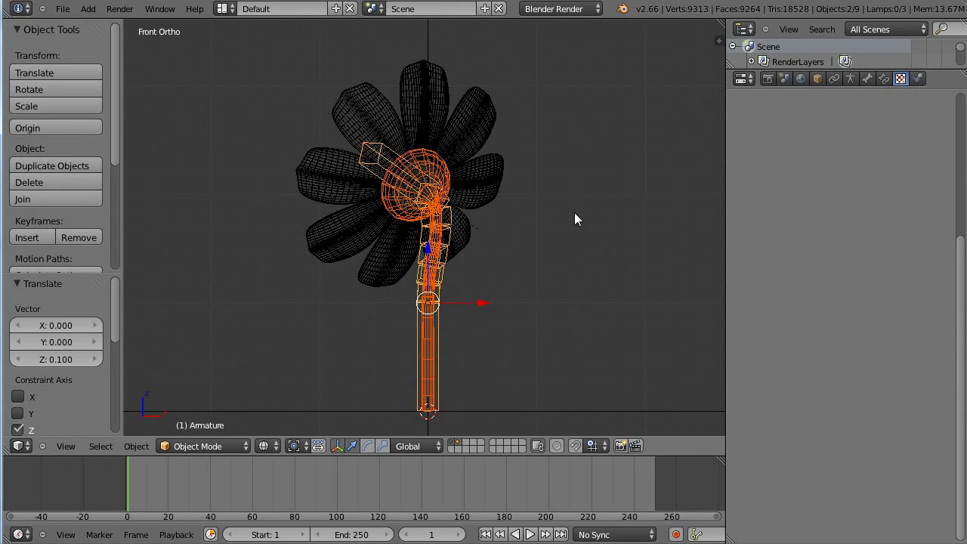
key(n)
scroll(650, 282, up, 10)
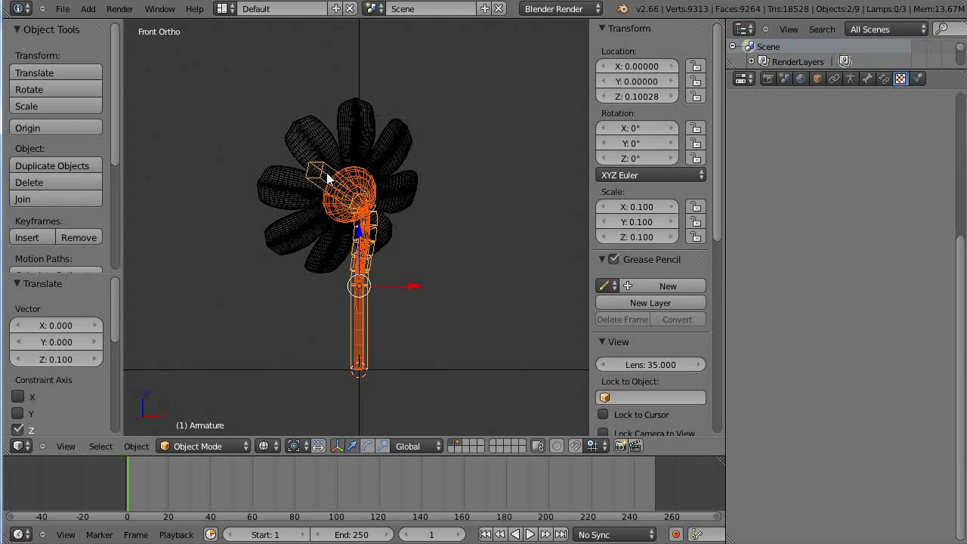
shift+middle_drag(404, 239, 399, 184)
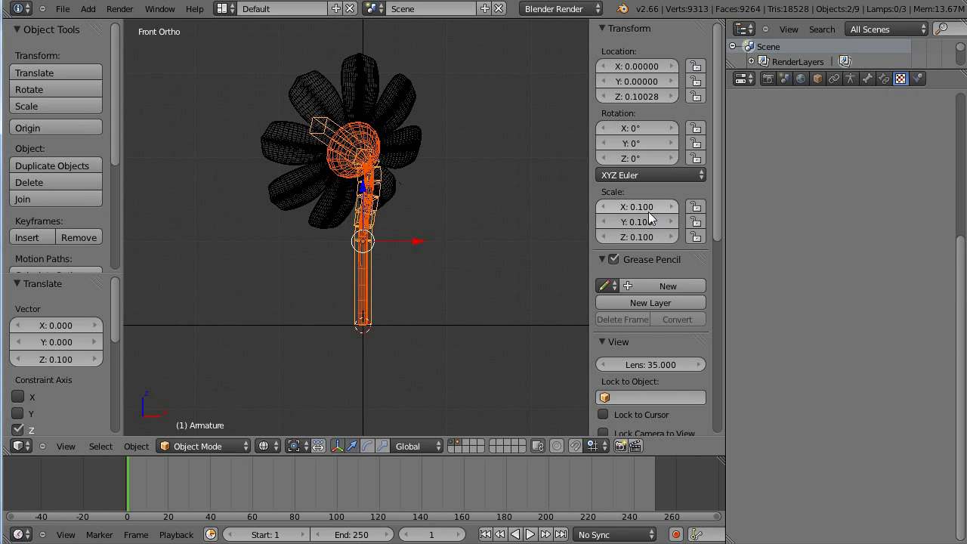
Step: Apply Scale from the Object menu so the armature's scale values reset to 1.000
click(136, 446)
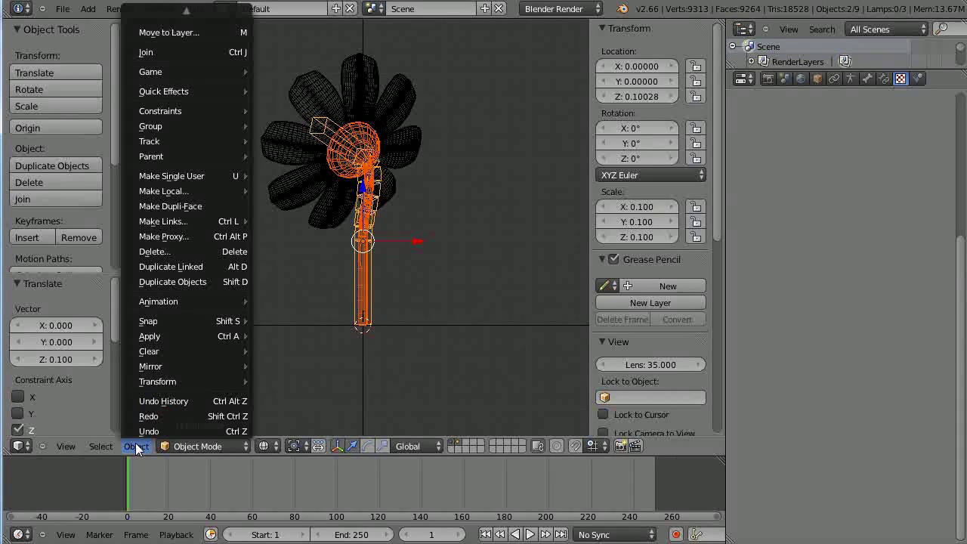
mouse_move(200, 338)
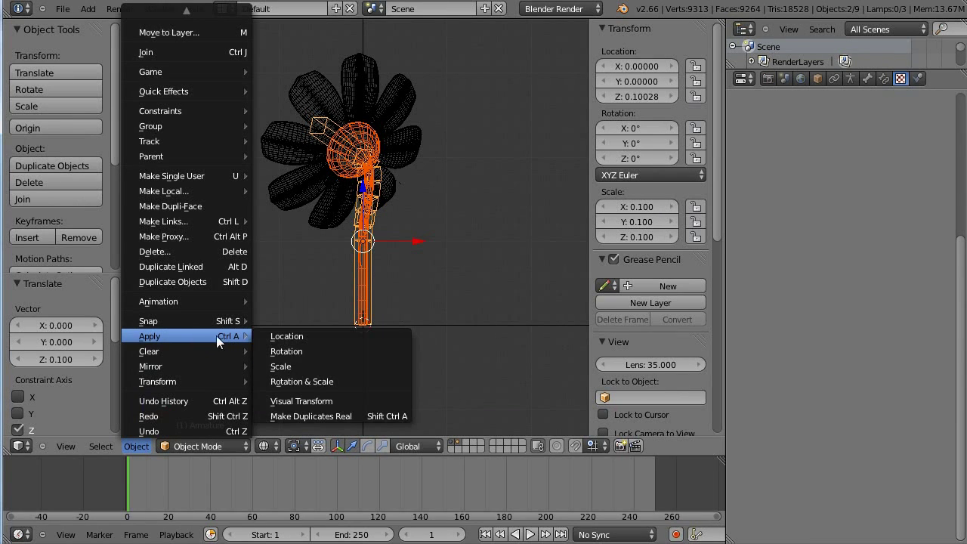
click(323, 366)
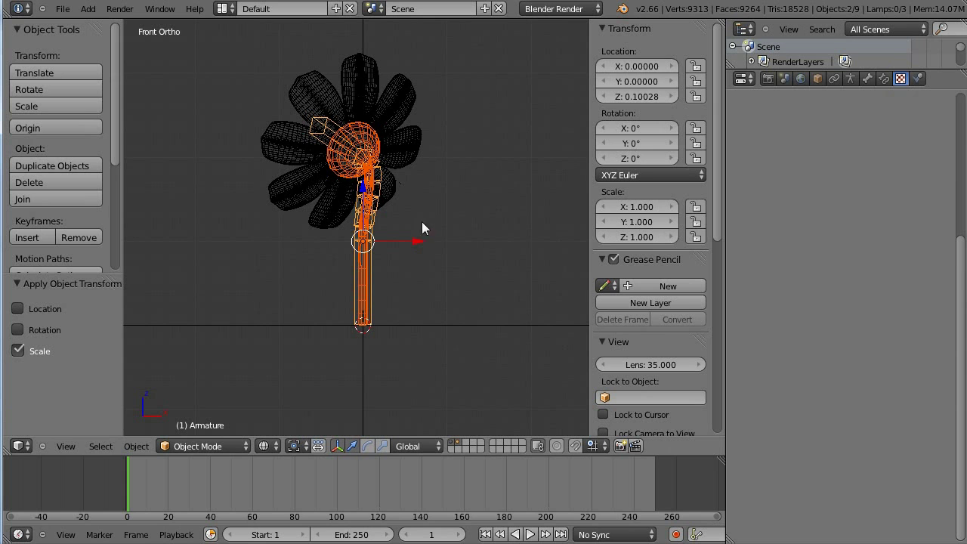
scroll(406, 180, down, 4)
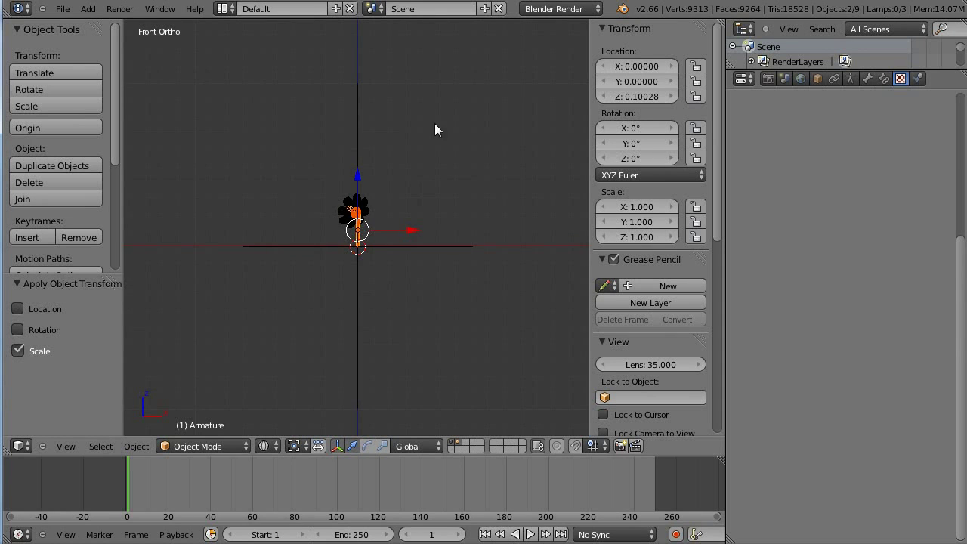
shift+middle_drag(438, 170, 432, 216)
shift+scroll(433, 216, down, 4)
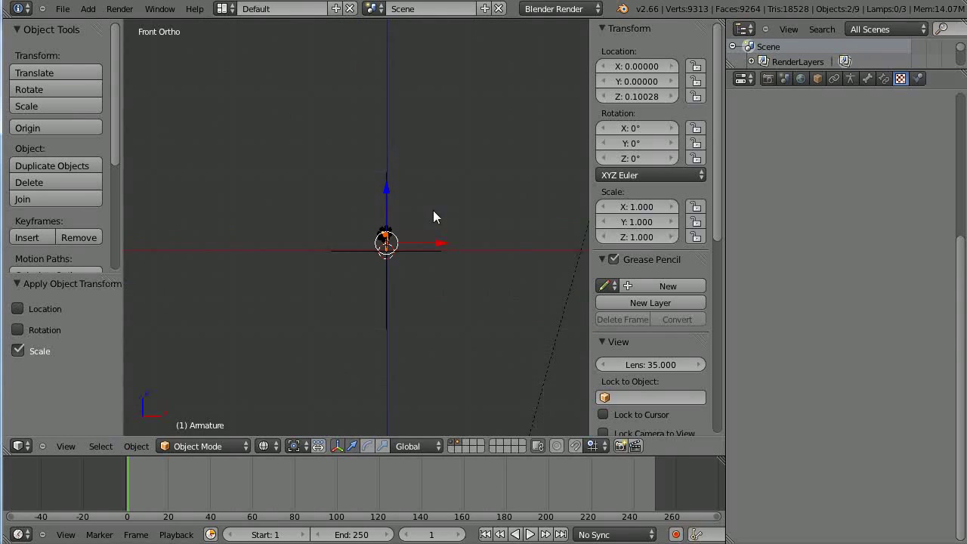
scroll(433, 216, up, 3)
shift+middle_drag(501, 264, 339, 204)
scroll(341, 200, up, 6)
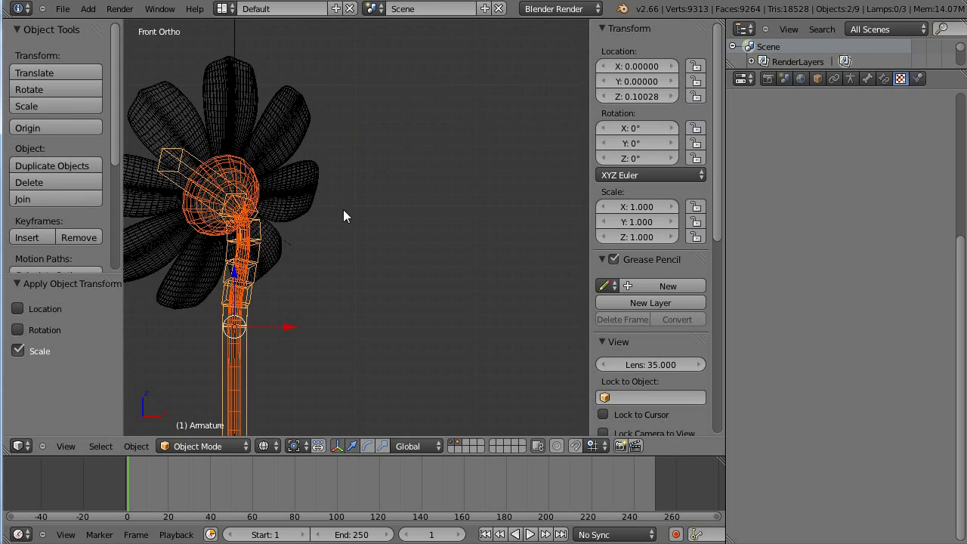
scroll(452, 187, down, 3)
scroll(486, 201, up, 6)
scroll(458, 205, down, 5)
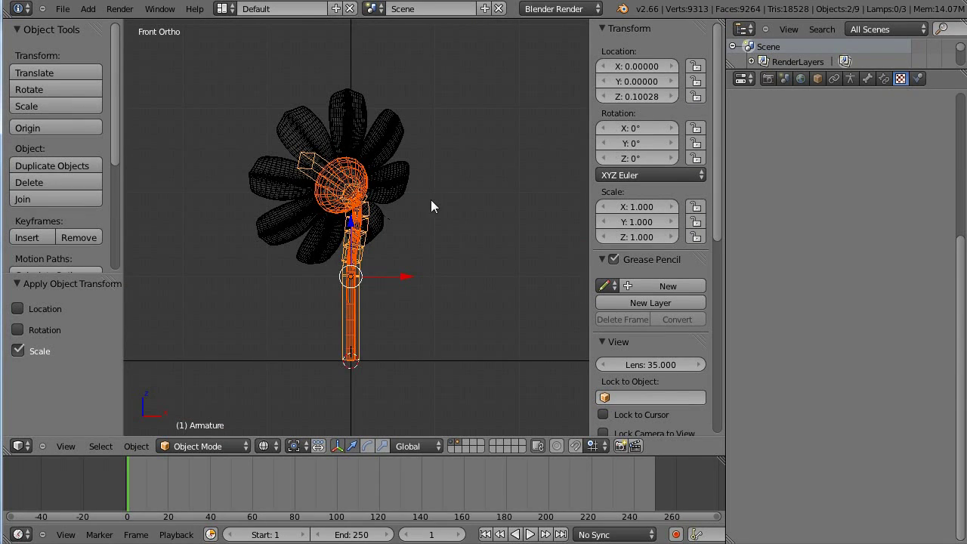
scroll(439, 318, down, 3)
Step: Delete the empty near the flower's stem base
right_click(347, 119)
key(x)
click(388, 133)
scroll(366, 129, down, 1)
scroll(374, 175, up, 2)
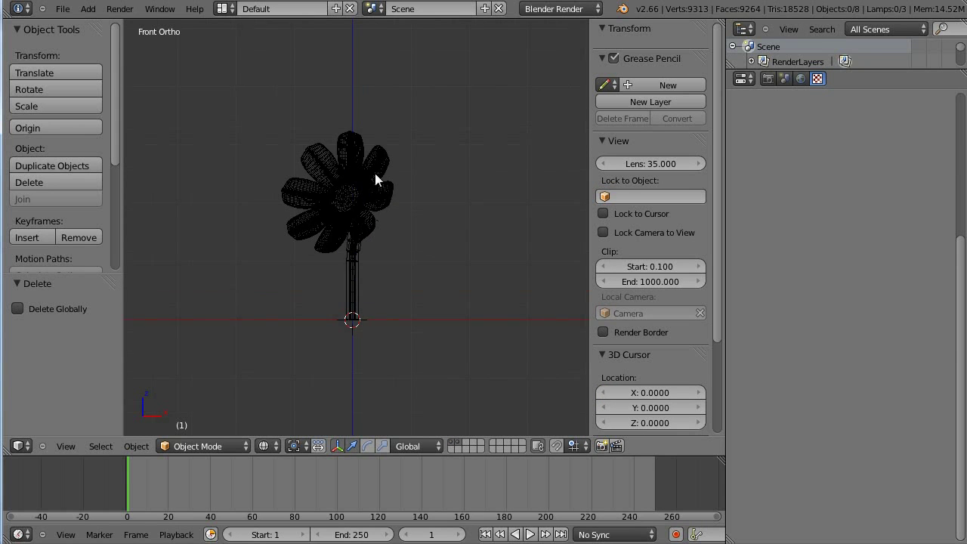
Step: Box-select the four flower parts and group them with Ctrl+G
key(b)
drag(255, 98, 422, 347)
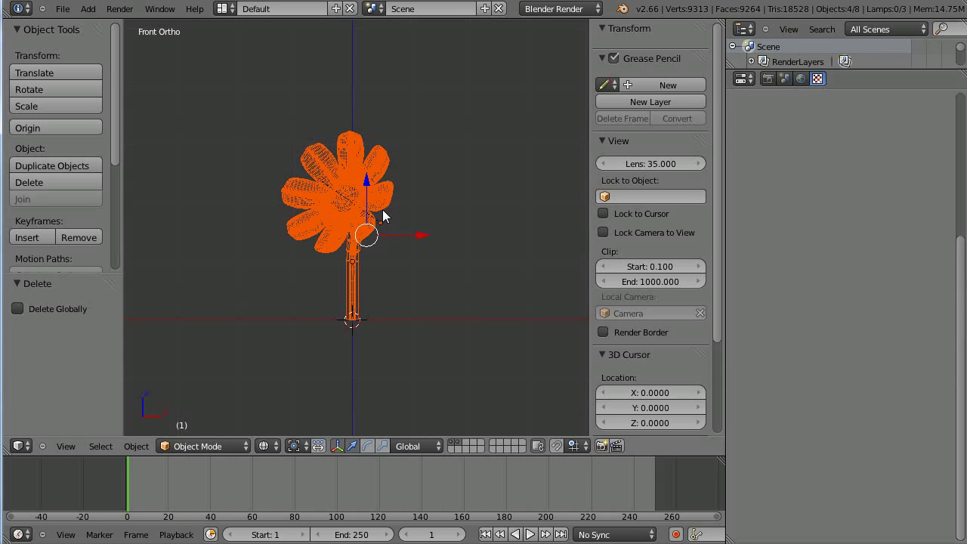
key(ctrl+g)
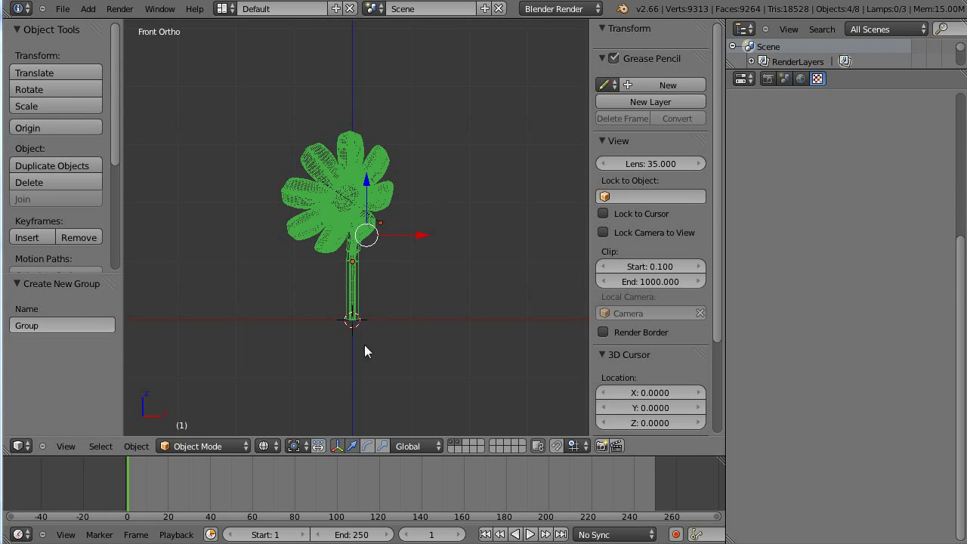
Step: Rename the new group to FlowerGroup
click(70, 325)
text(F)
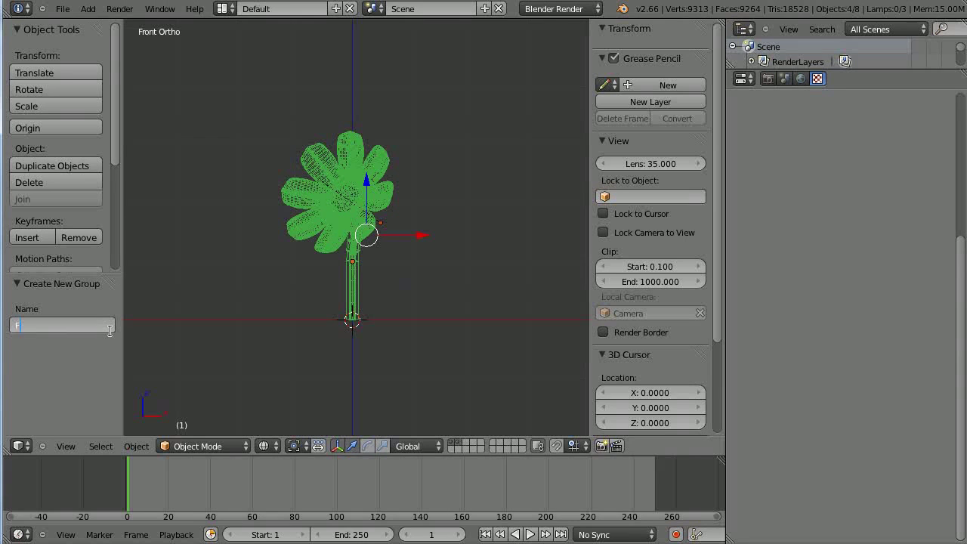
text(lowerGroup)
key(Return)
Step: Save flower.blend, then open table.blend from Assets in a maximised window
key(ctrl+s)
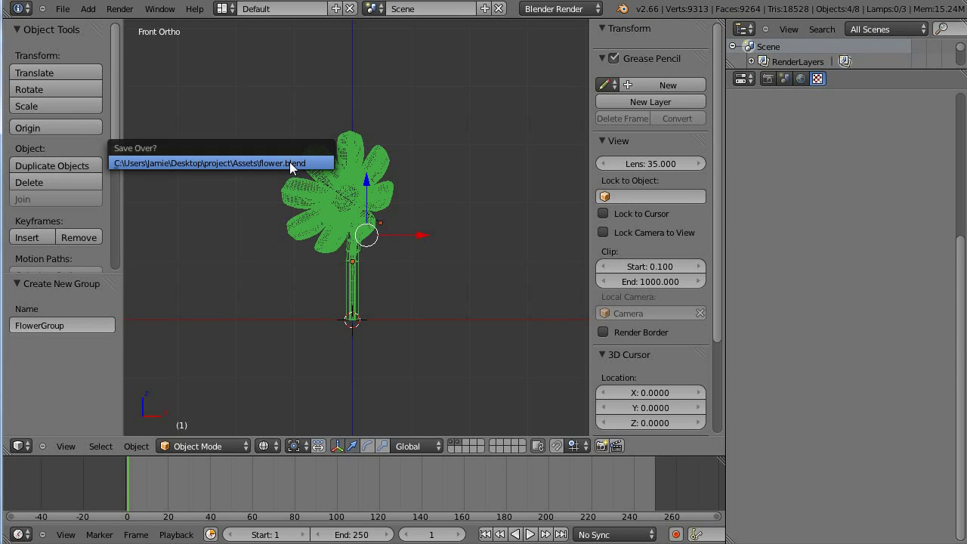
click(240, 161)
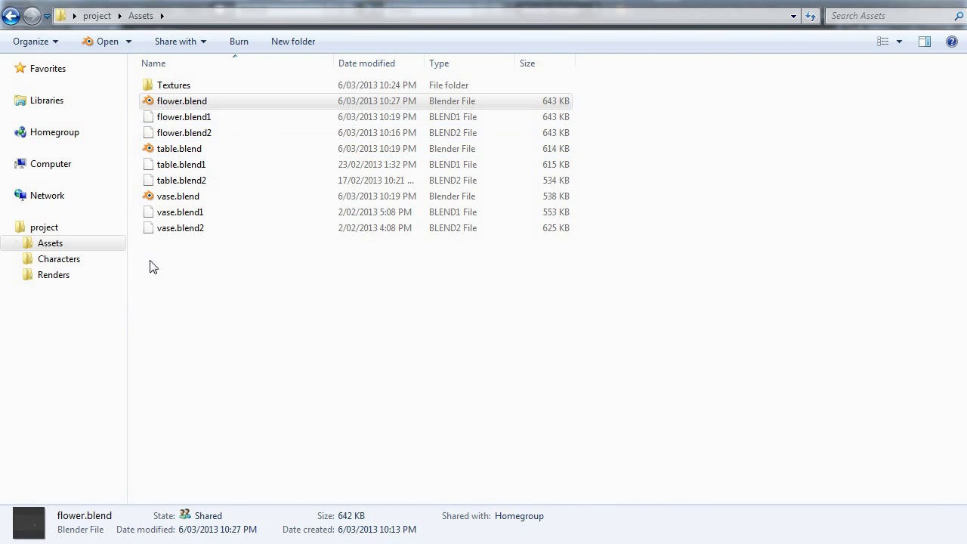
double_click(184, 148)
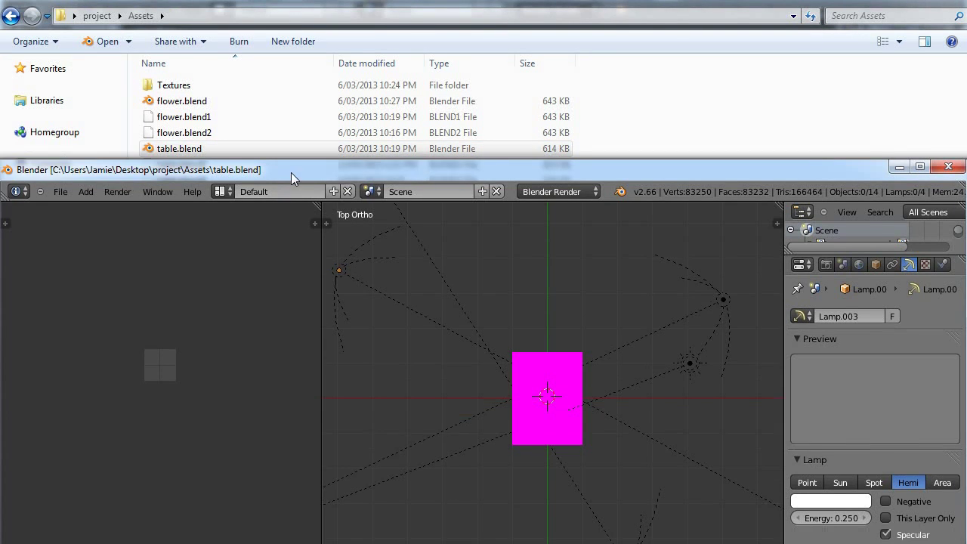
drag(291, 187, 289, 19)
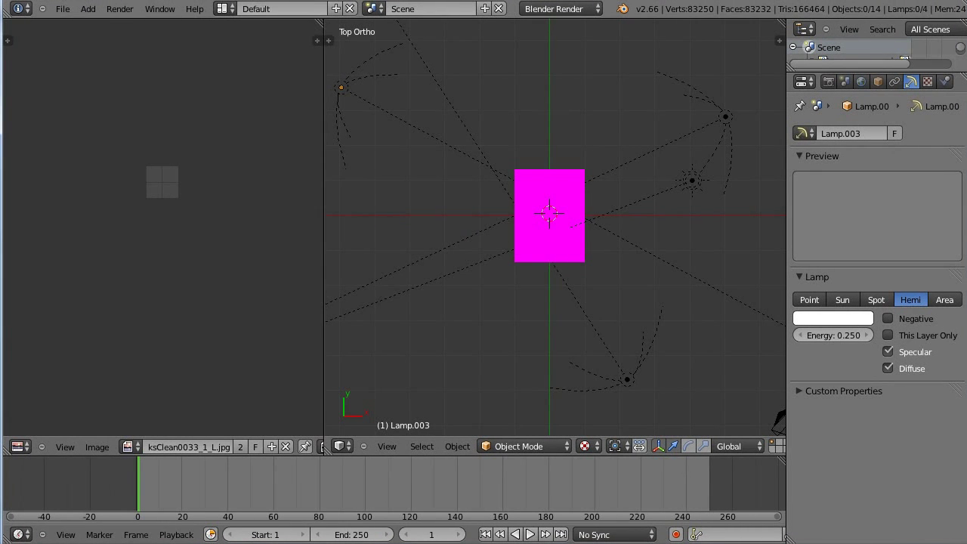
Step: Merge the image editor into the 3D view, centre the magenta table and select it
scroll(404, 192, down, 2)
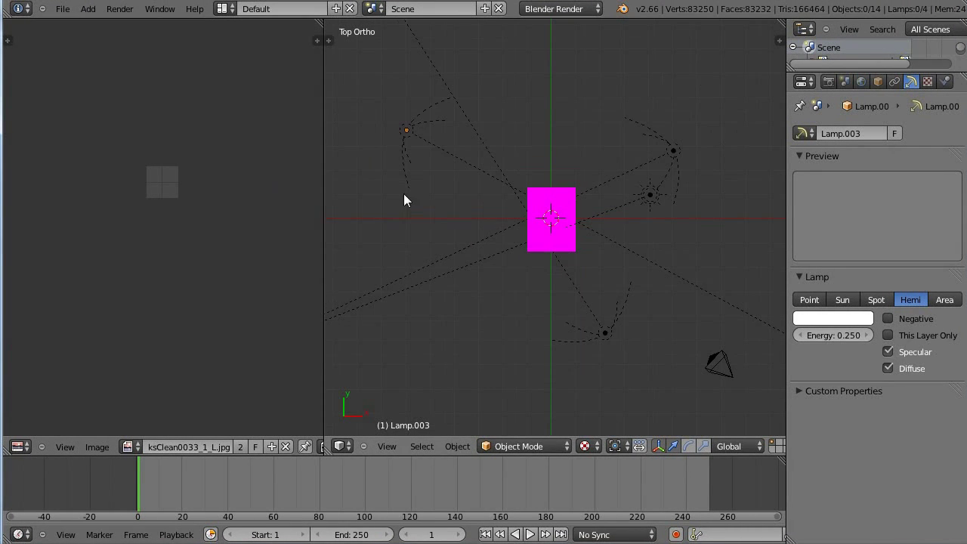
drag(328, 459, 189, 340)
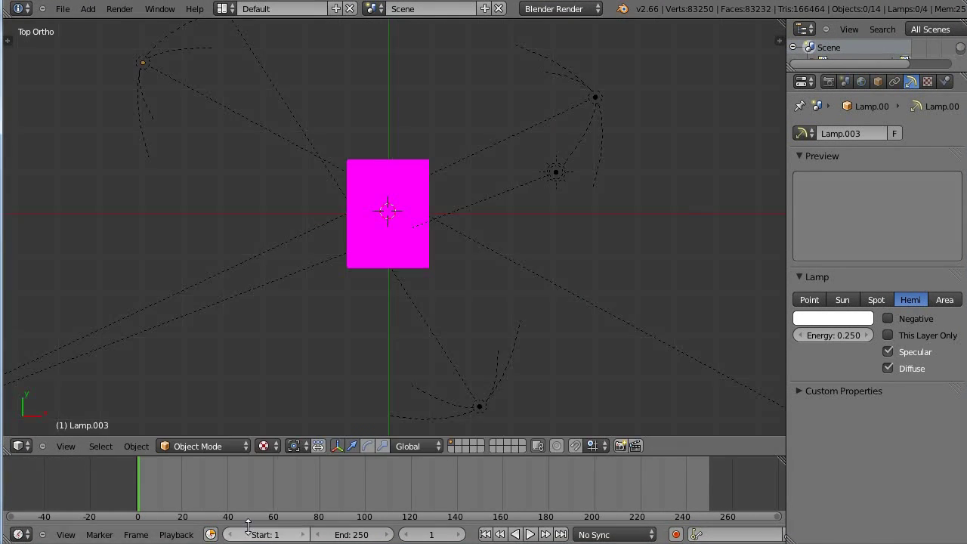
shift+middle_drag(369, 324, 352, 216)
scroll(451, 252, up, 5)
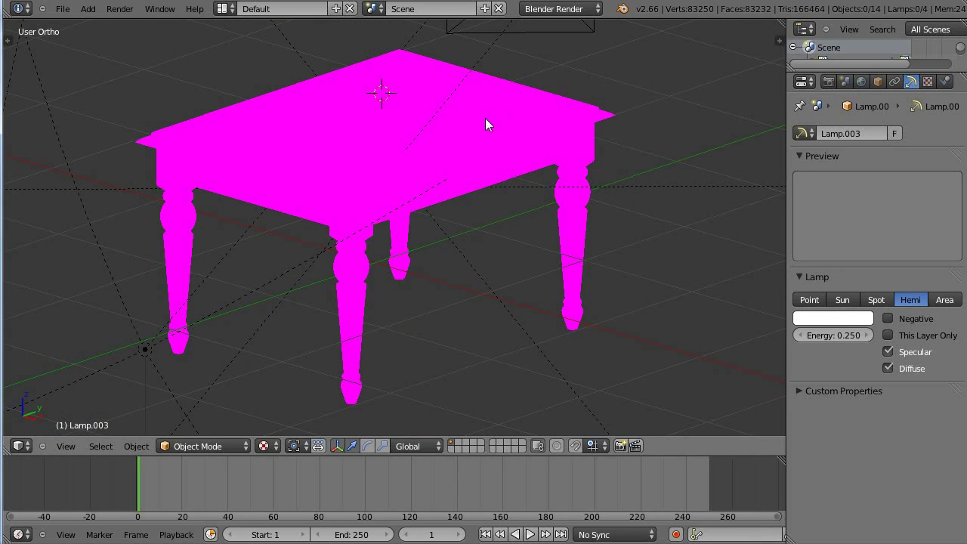
right_click(470, 132)
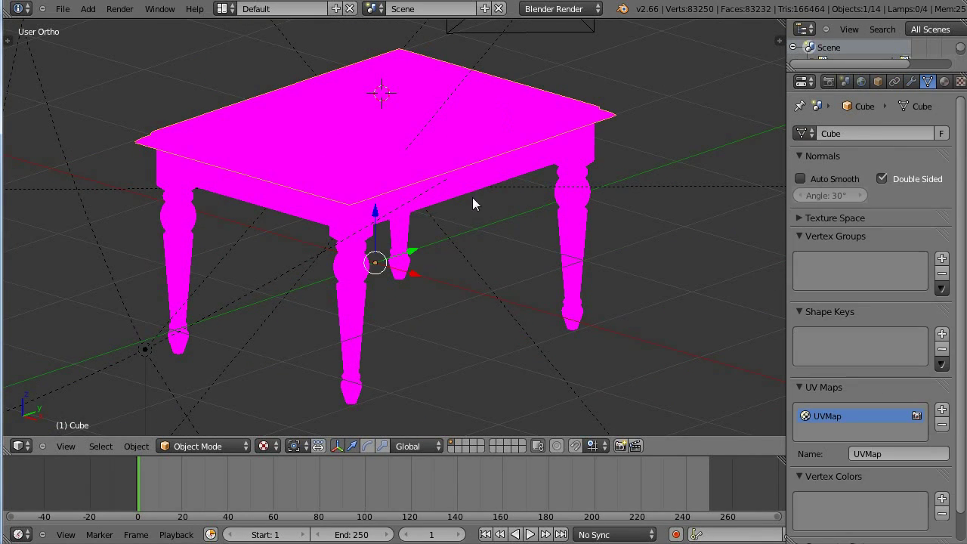
Step: Prefix the Tex texture's missing image path with textures/
click(960, 82)
click(823, 159)
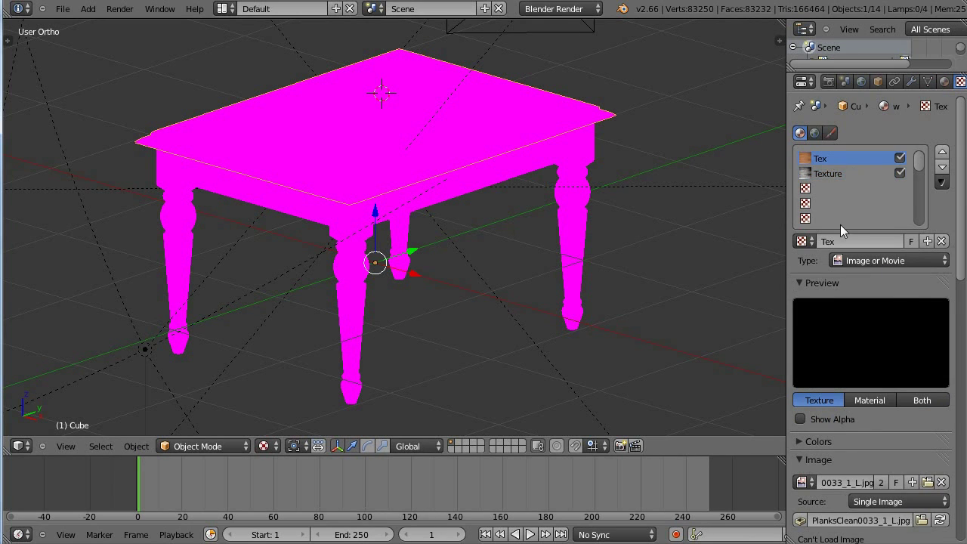
scroll(831, 227, down, 6)
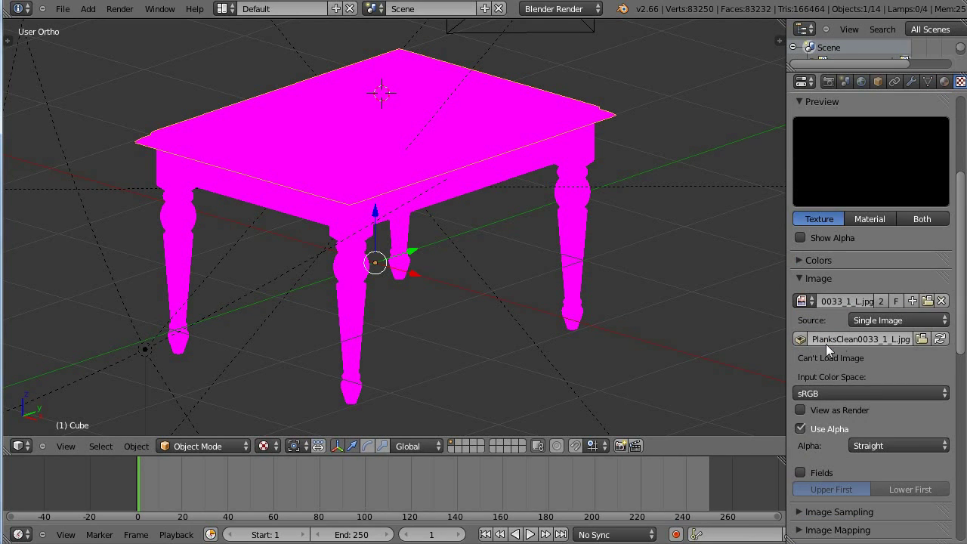
click(814, 338)
key(Home)
text(textures/)
key(Return)
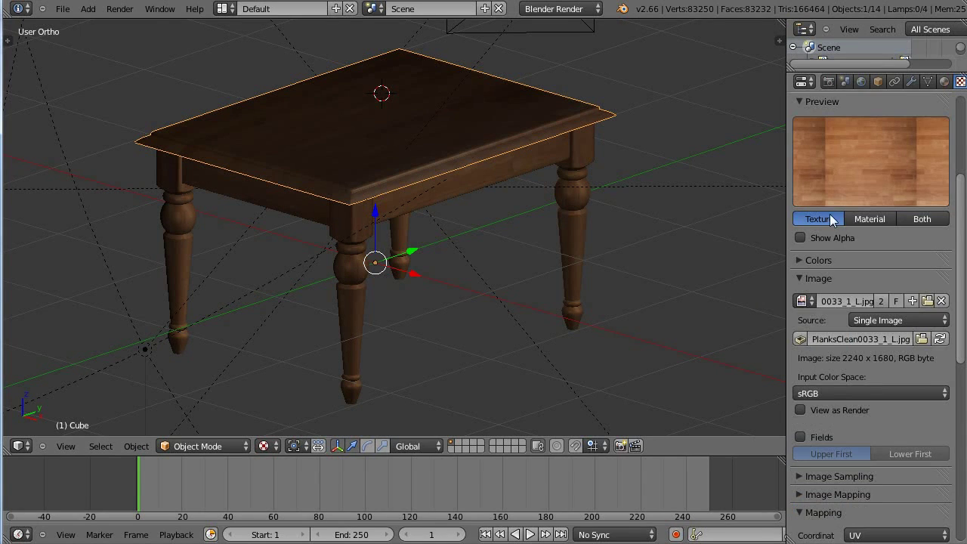
scroll(839, 227, up, 5)
Step: Prefix the second texture's image path with textures/ so the bump image loads
click(834, 175)
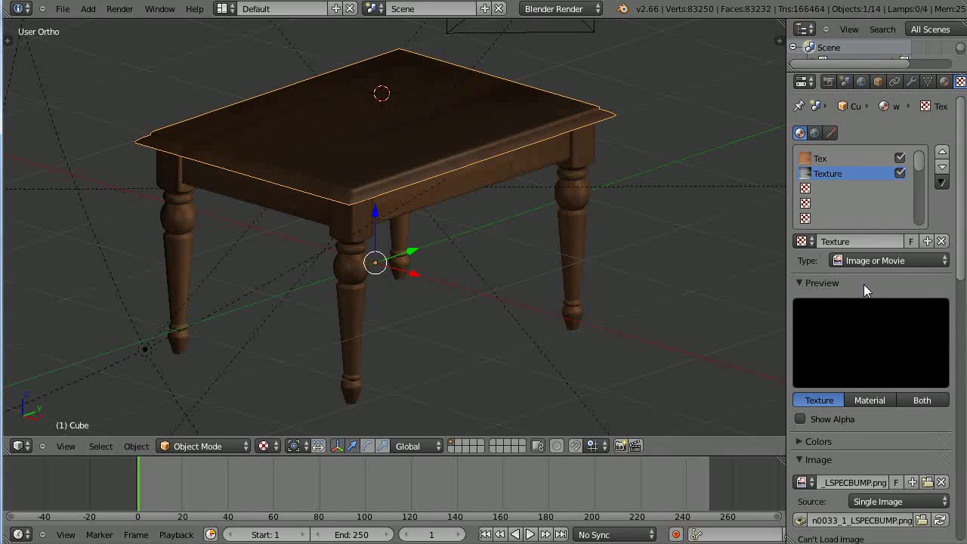
scroll(853, 250, down, 9)
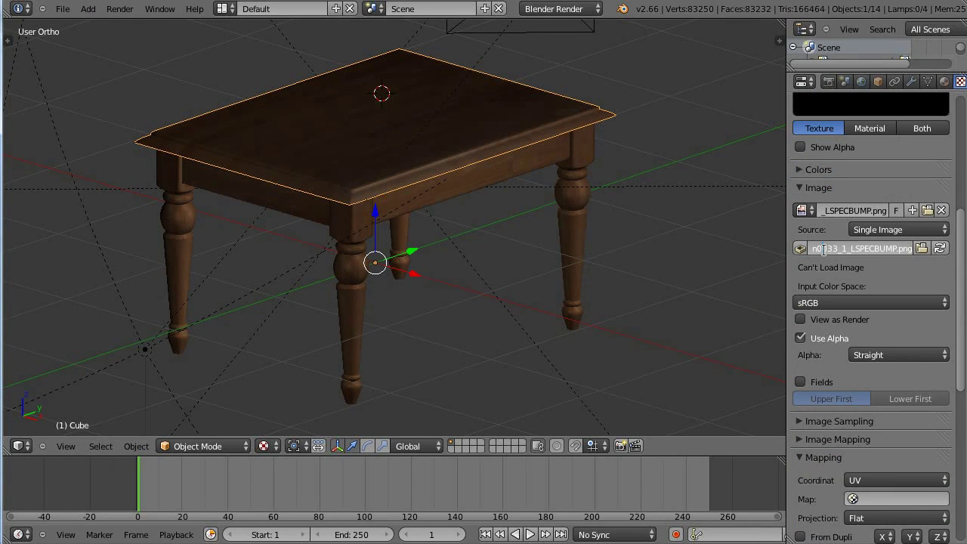
click(822, 249)
text(textures/WoodPlanksClea)
key(Return)
scroll(904, 222, up, 8)
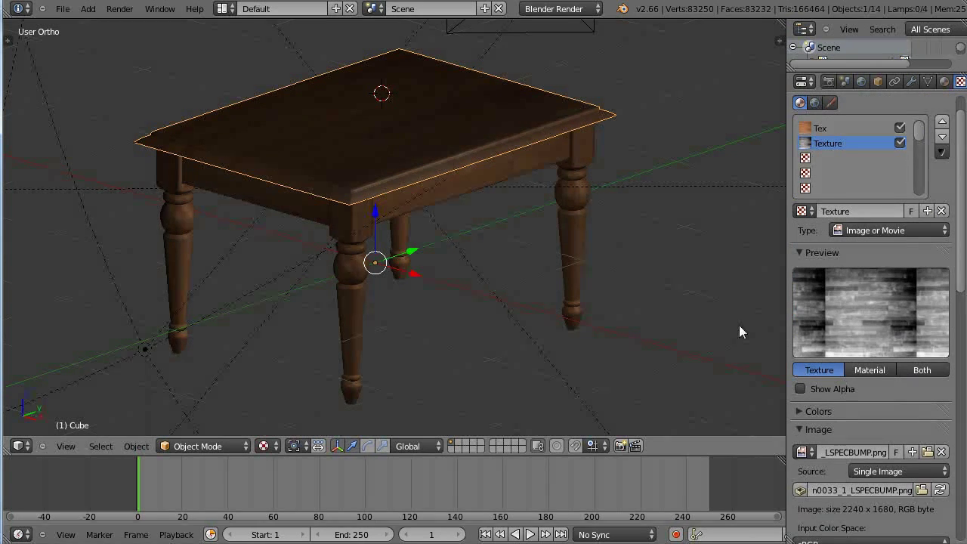
scroll(877, 305, up, 2)
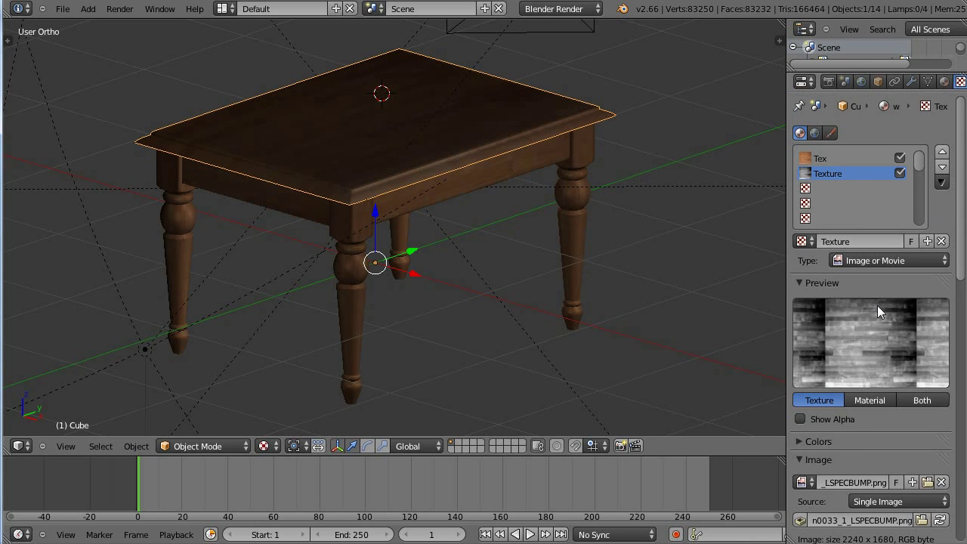
middle_drag(585, 95, 597, 157)
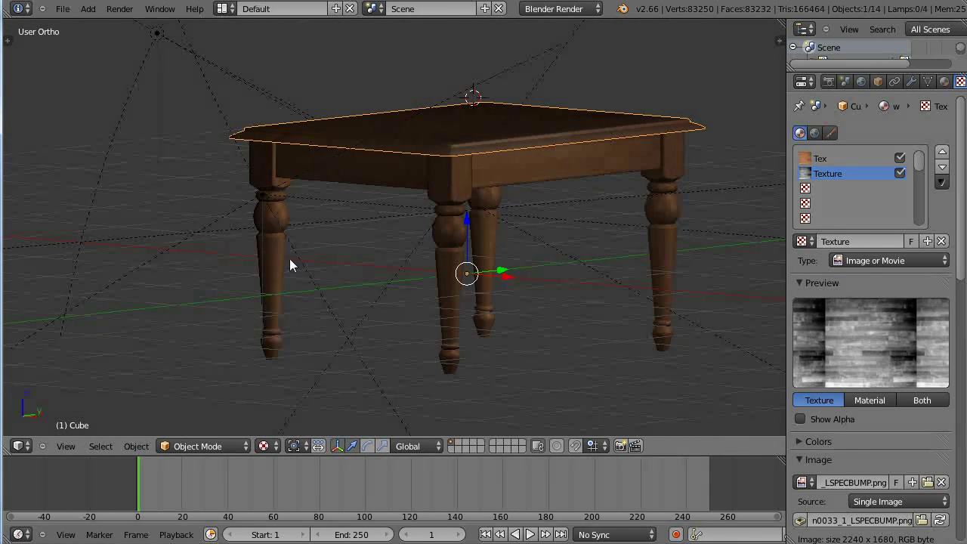
middle_drag(367, 219, 420, 258)
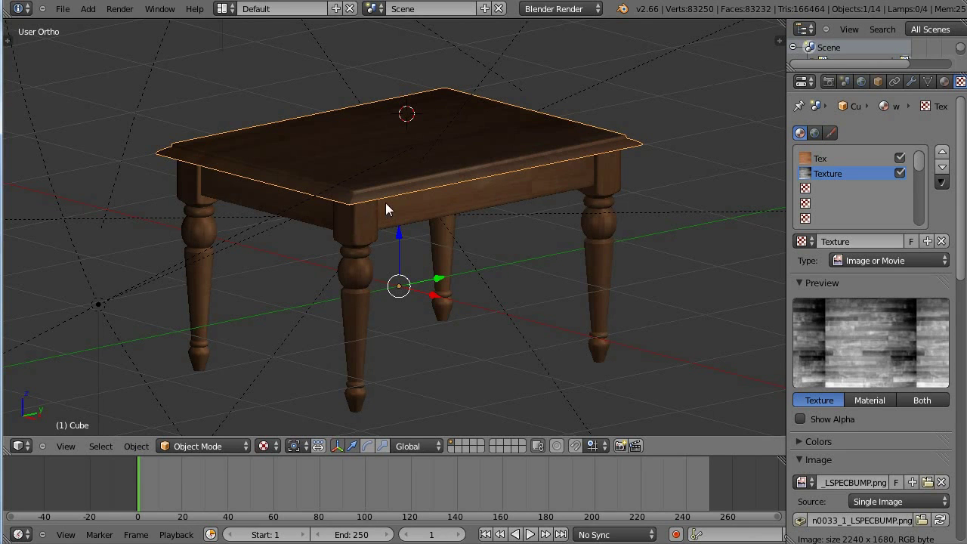
middle_drag(573, 150, 525, 187)
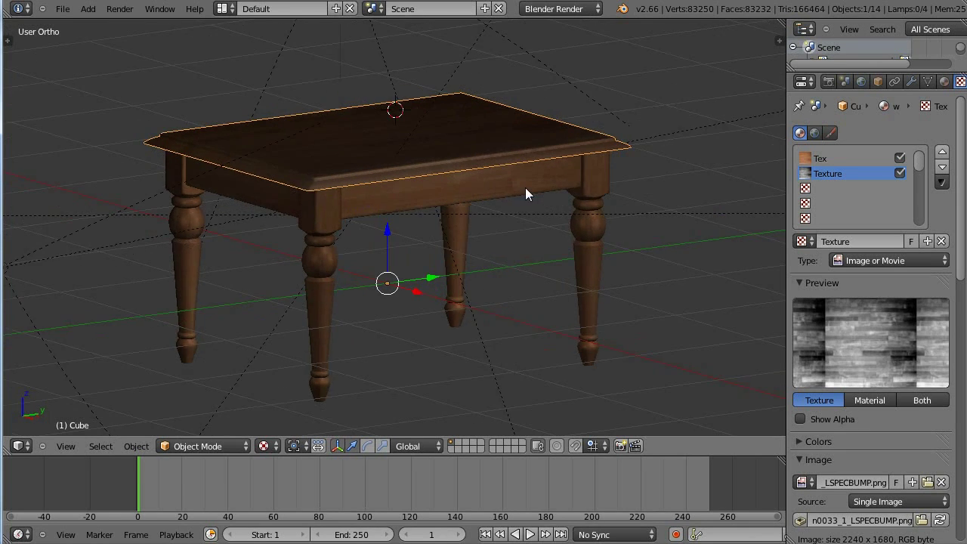
scroll(549, 200, up, 4)
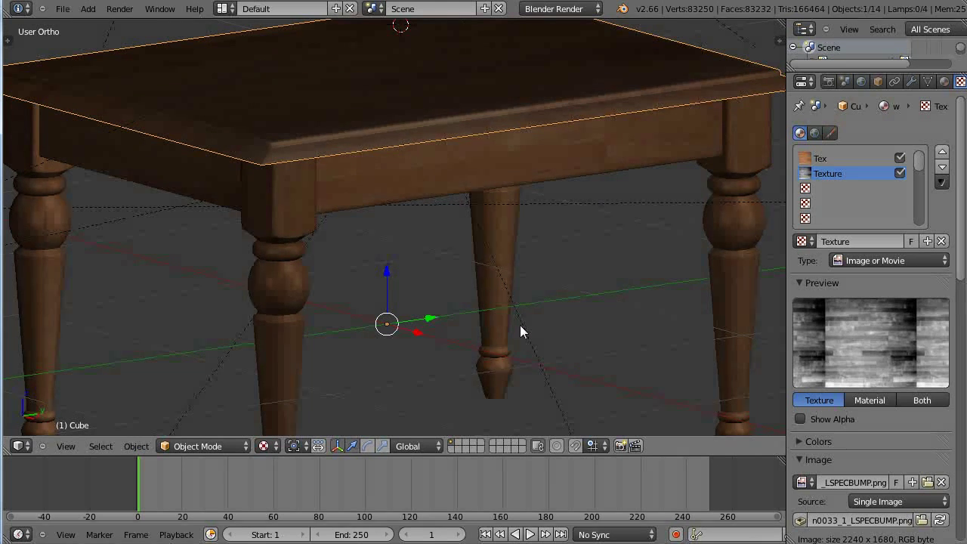
middle_drag(538, 226, 565, 197)
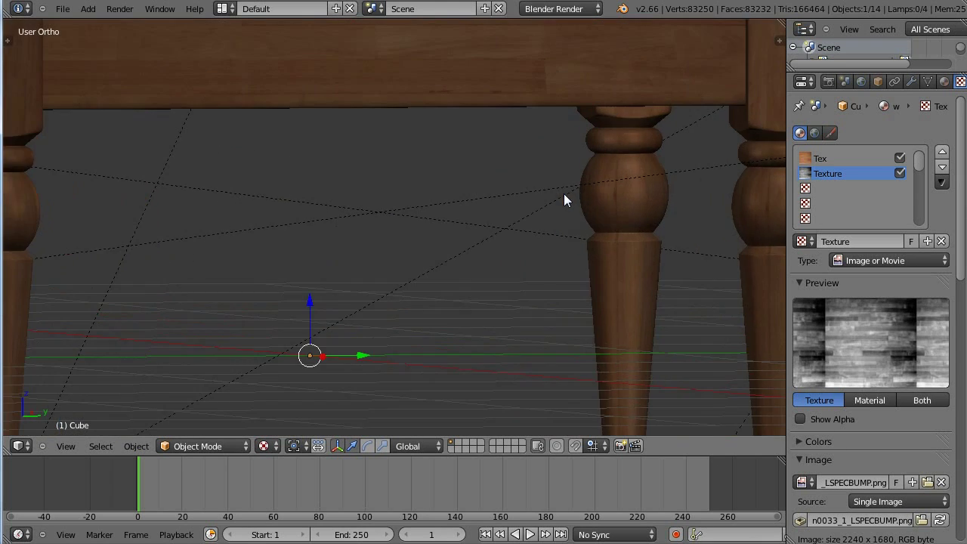
scroll(565, 193, down, 3)
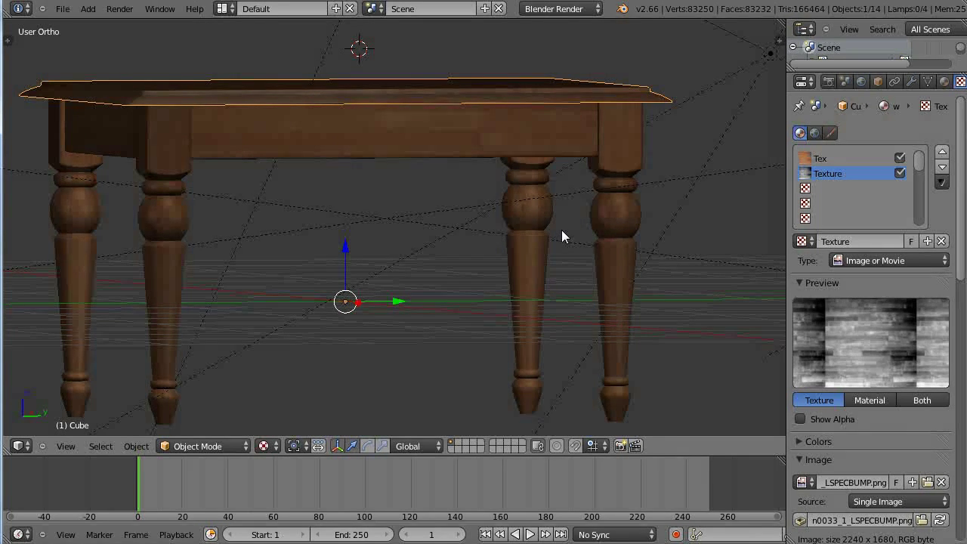
scroll(352, 210, down, 1)
scroll(342, 204, up, 3)
scroll(341, 206, down, 3)
middle_drag(483, 173, 400, 153)
Step: Select the front-right table leg and inspect it from several angles
right_click(529, 190)
middle_drag(609, 188, 671, 224)
key(Tab)
key(s)
key(Escape)
key(Tab)
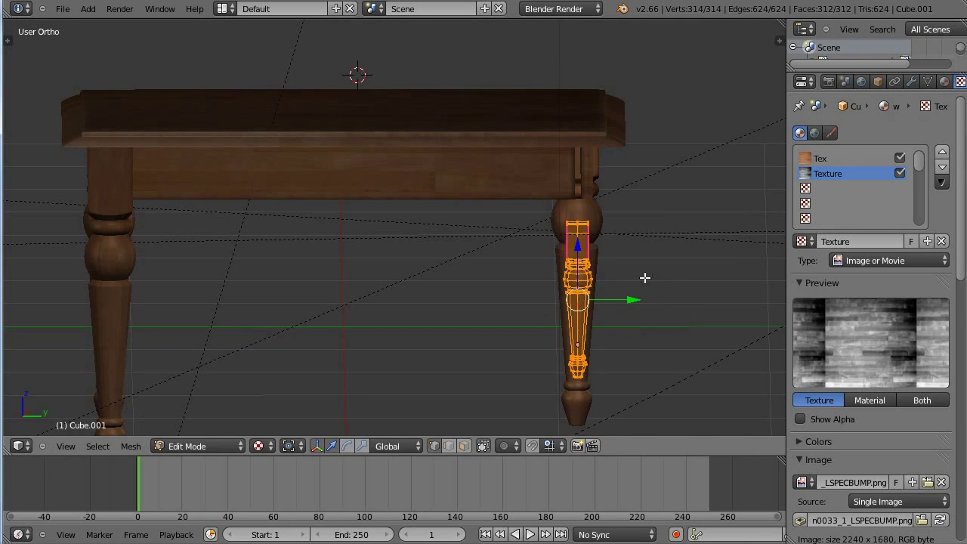
middle_drag(439, 221, 491, 186)
middle_drag(573, 193, 627, 209)
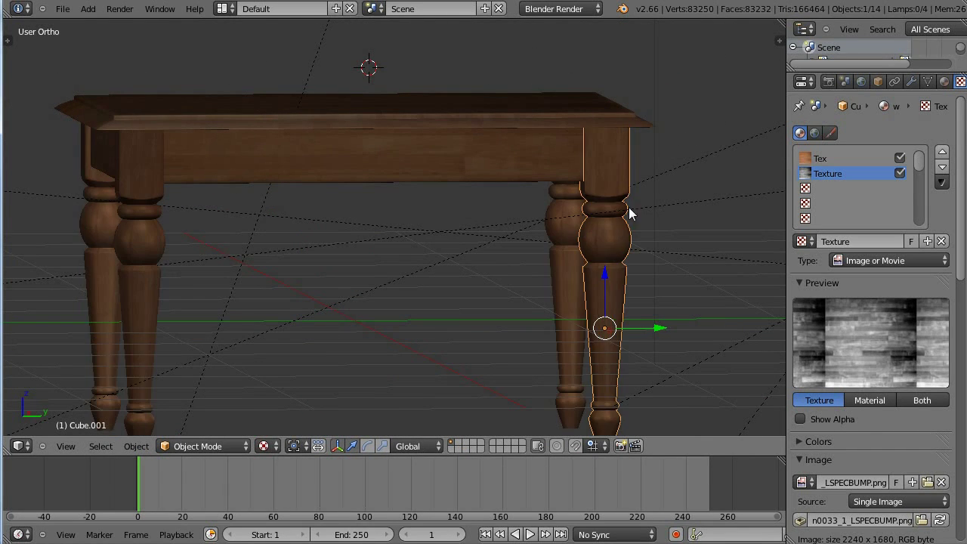
middle_drag(587, 290, 561, 248)
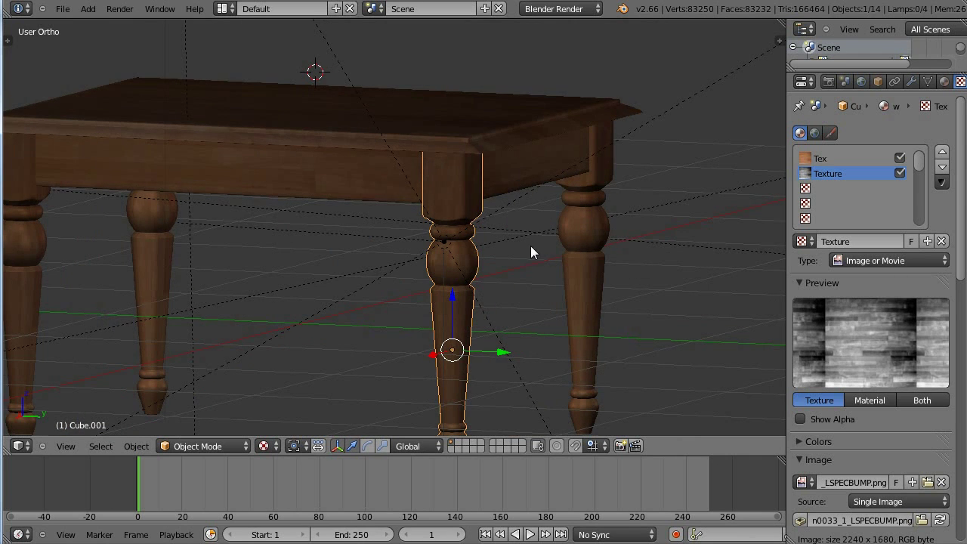
scroll(435, 225, up, 2)
scroll(529, 220, down, 5)
shift+middle_drag(509, 219, 616, 219)
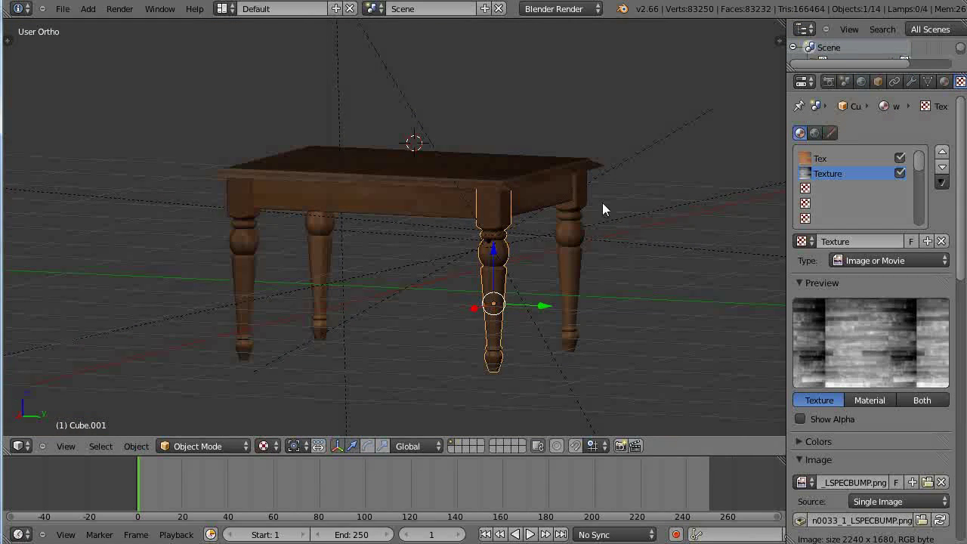
middle_drag(501, 218, 452, 222)
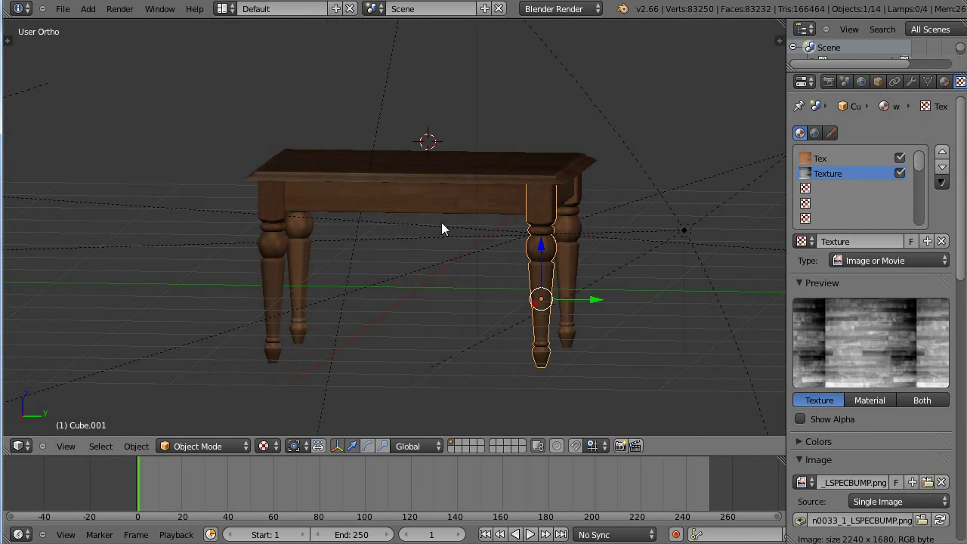
Step: Join two legs into the front apron with Ctrl+J, then undo the joins
shift+right_click(436, 204)
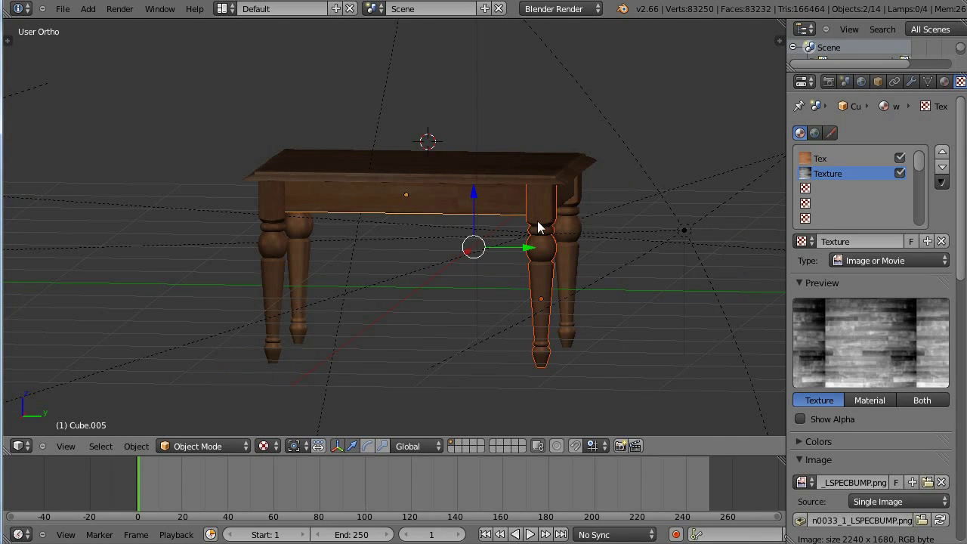
key(ctrl+j)
shift+right_click(581, 246)
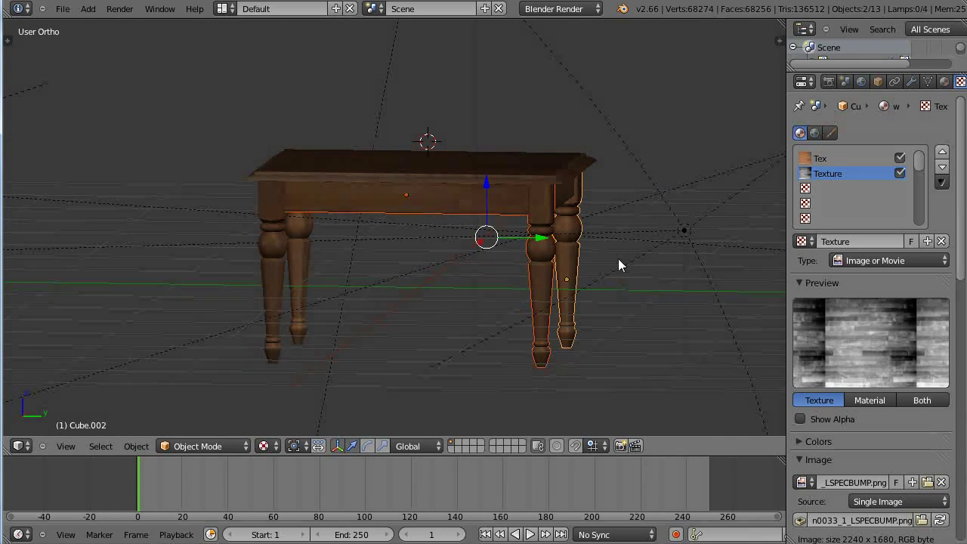
key(ctrl+j)
middle_drag(373, 227, 379, 340)
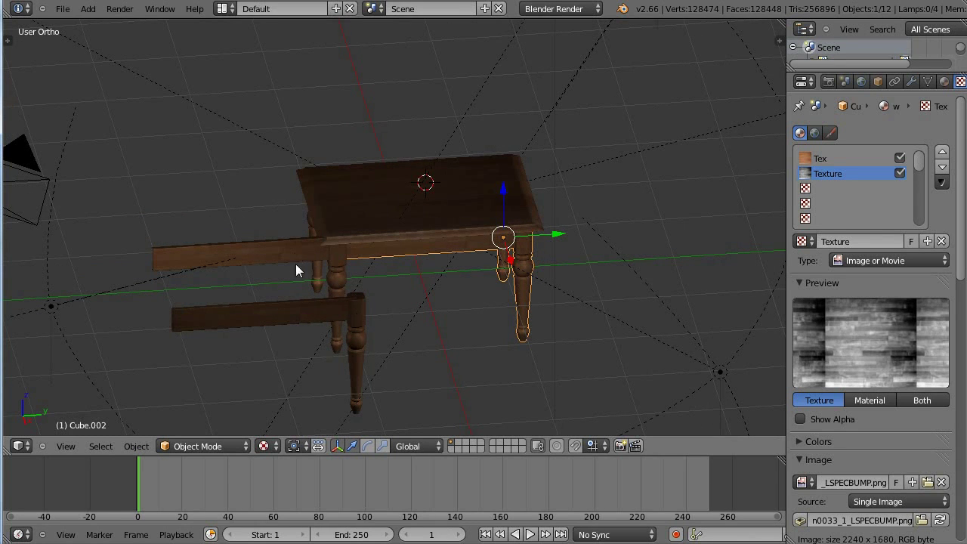
middle_drag(427, 288, 518, 350)
key(ctrl+z)
key(ctrl+z)
key(shift+d)
right_click(520, 343)
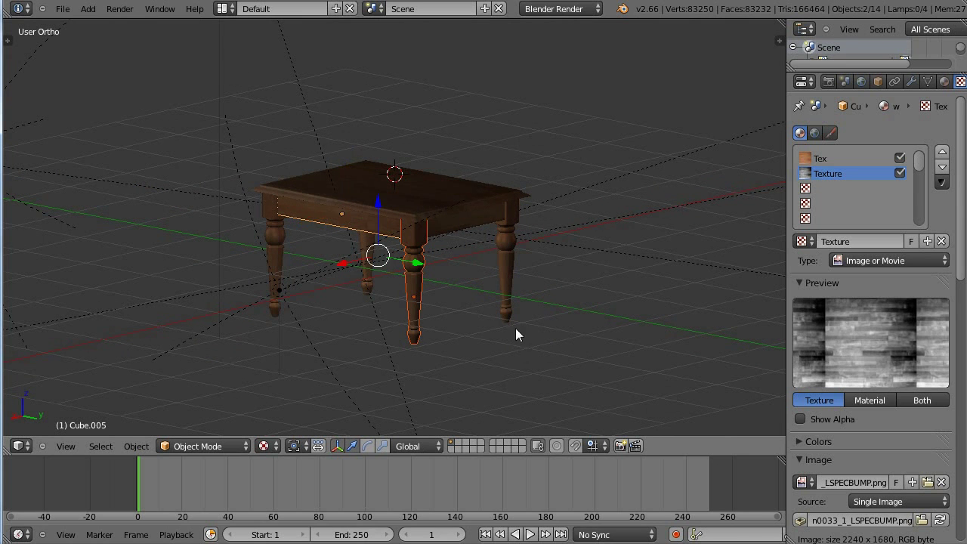
Step: Deselect everything and switch the viewport to wireframe display
key(a)
middle_drag(470, 270, 463, 259)
right_click(453, 257)
key(alt+z)
middle_drag(528, 276, 464, 278)
key(z)
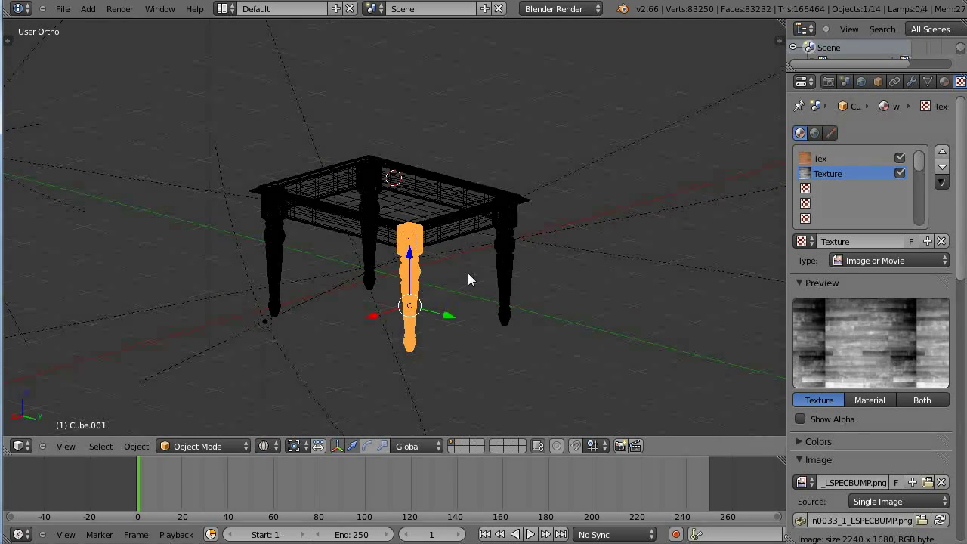
scroll(453, 261, up, 2)
Step: Box-select the tabletop and all the table legs
key(b)
drag(400, 123, 581, 253)
key(b)
drag(130, 103, 744, 434)
scroll(371, 316, down, 4)
Step: Box-deselect the lamps so only table parts remain selected
key(b)
middle_drag(229, 70, 437, 235)
key(b)
middle_drag(512, 119, 630, 227)
key(b)
middle_drag(235, 136, 321, 266)
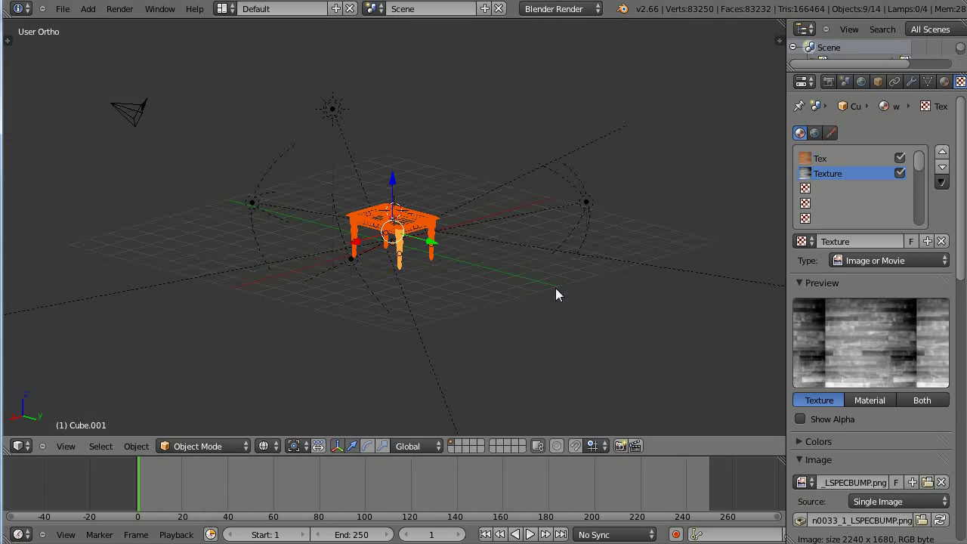
scroll(469, 299, up, 8)
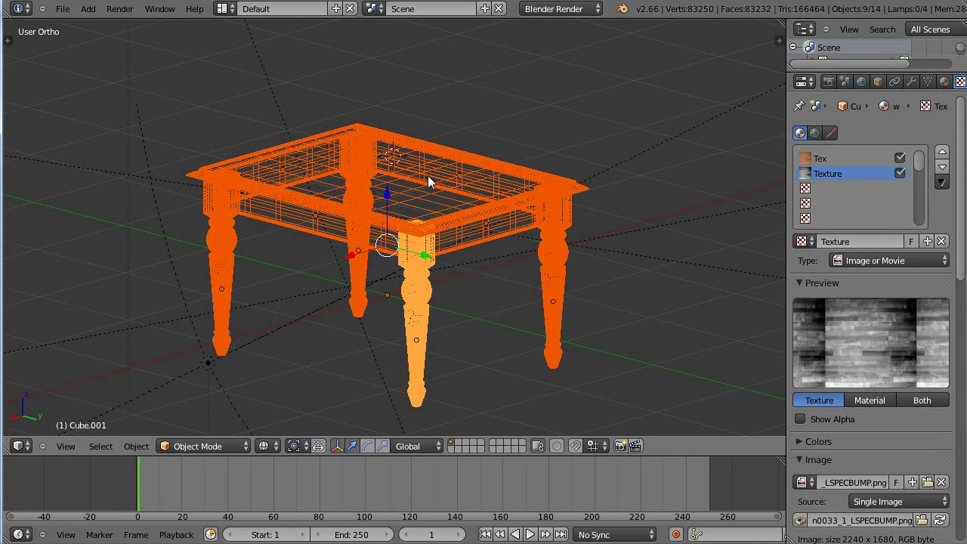
Step: Make the selected table pieces single-user with Object & Data
key(u)
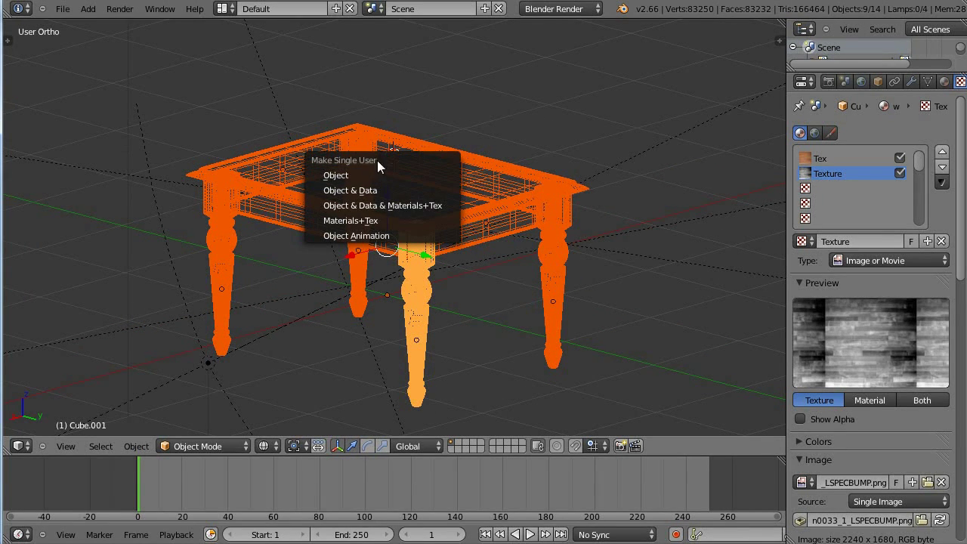
click(354, 190)
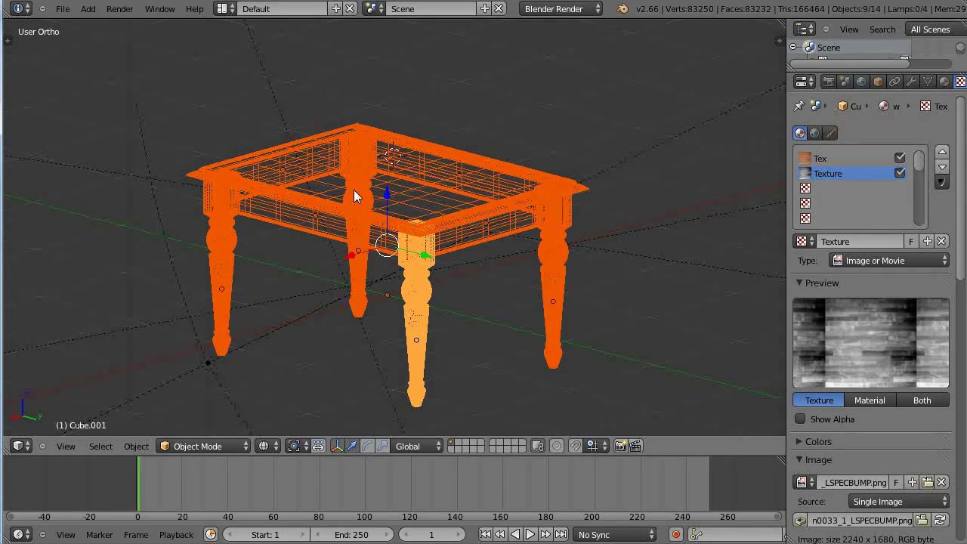
middle_drag(362, 204, 475, 212)
key(Tab)
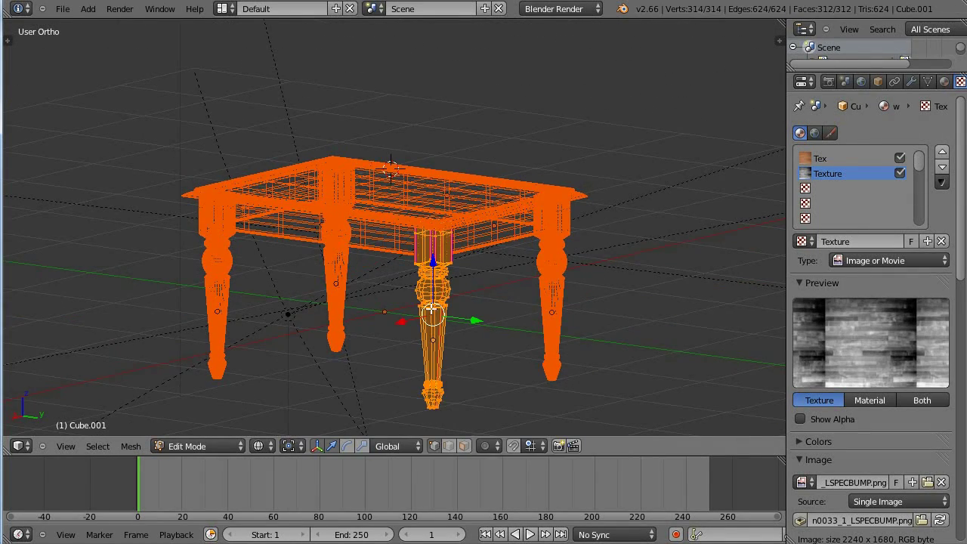
key(Tab)
Step: Try shrinking a front leg in edit mode, then undo it
right_click(560, 304)
right_click(447, 327)
key(Tab)
key(s)
click(557, 292)
key(Tab)
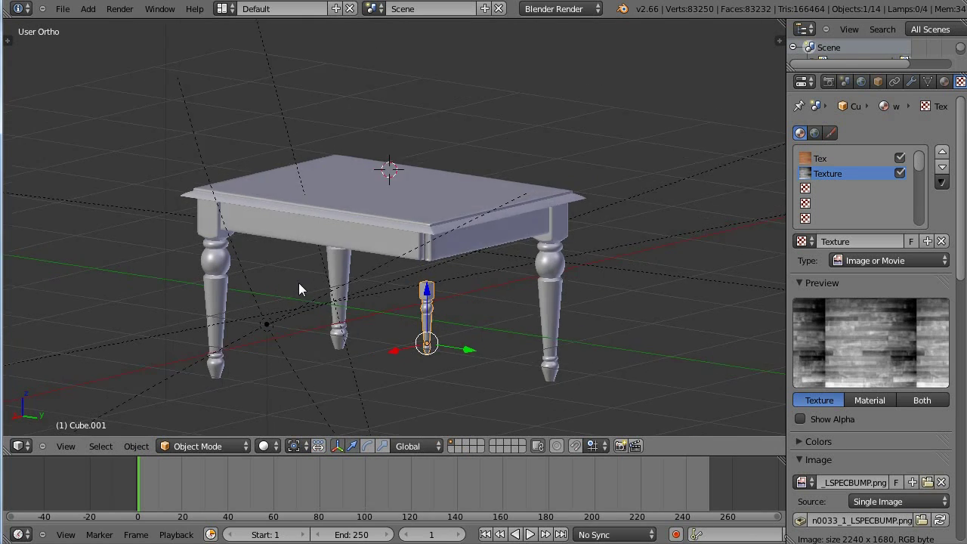
middle_drag(302, 283, 433, 297)
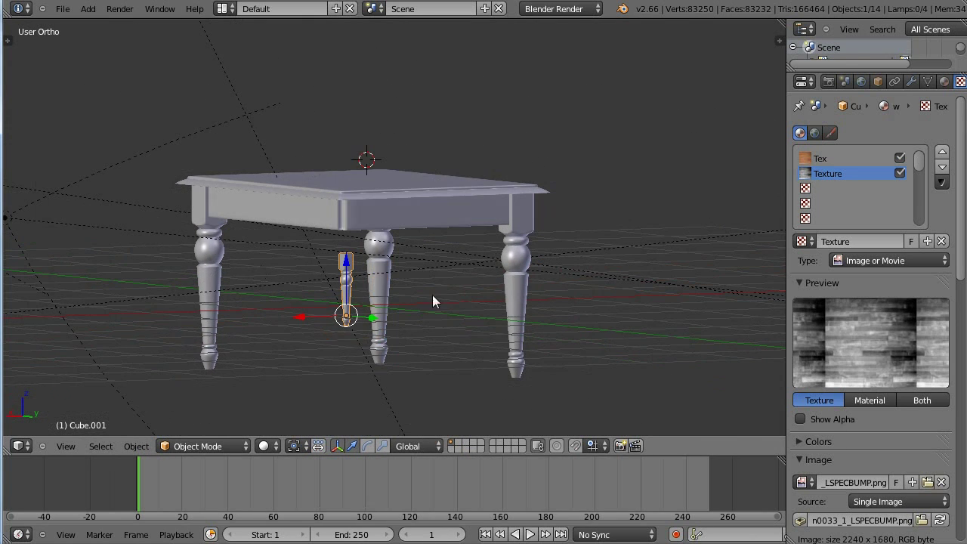
key(ctrl+z)
Step: Select all legs, tabletop and apron and join them into Cube.006
shift+right_click(522, 311)
shift+right_click(388, 306)
shift+right_click(420, 201)
shift+right_click(263, 215)
shift+right_click(204, 270)
middle_drag(204, 270, 387, 152)
shift+right_click(383, 228)
shift+right_click(374, 223)
key(ctrl+j)
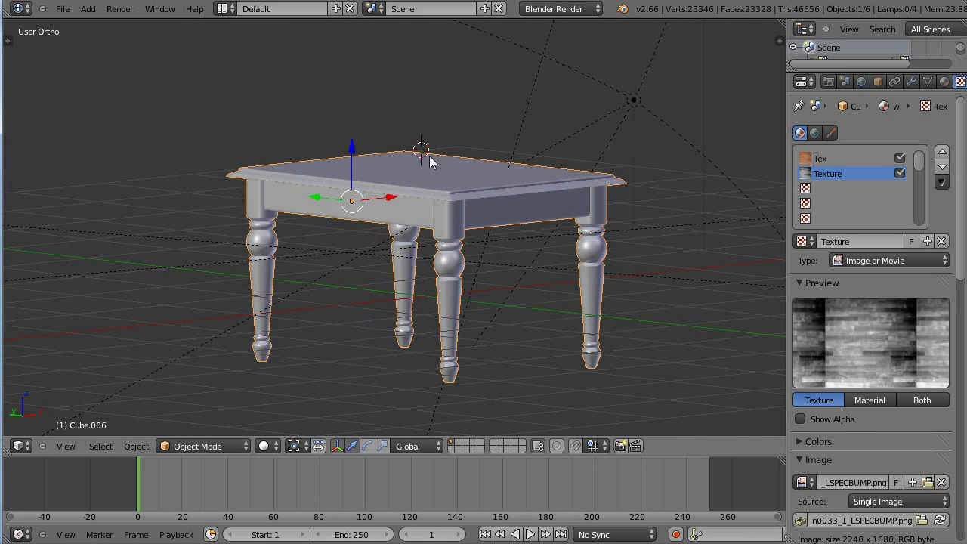
Step: Reselect the joined table and check it moves as one object
key(a)
right_click(457, 184)
key(g)
key(Escape)
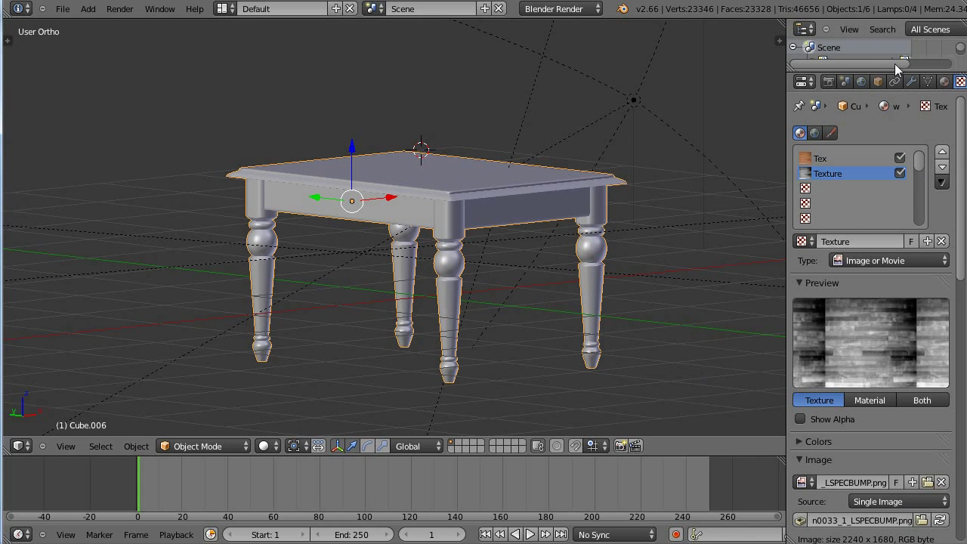
Step: Rename the Cube.006 object to TableObject in the Outliner
scroll(893, 55, down, 3)
double_click(861, 54)
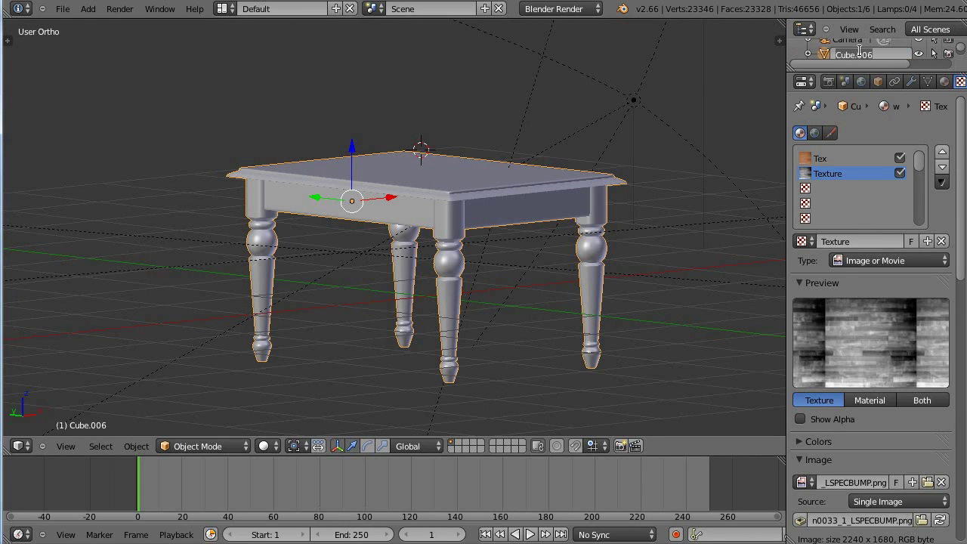
text(TableObject)
key(Return)
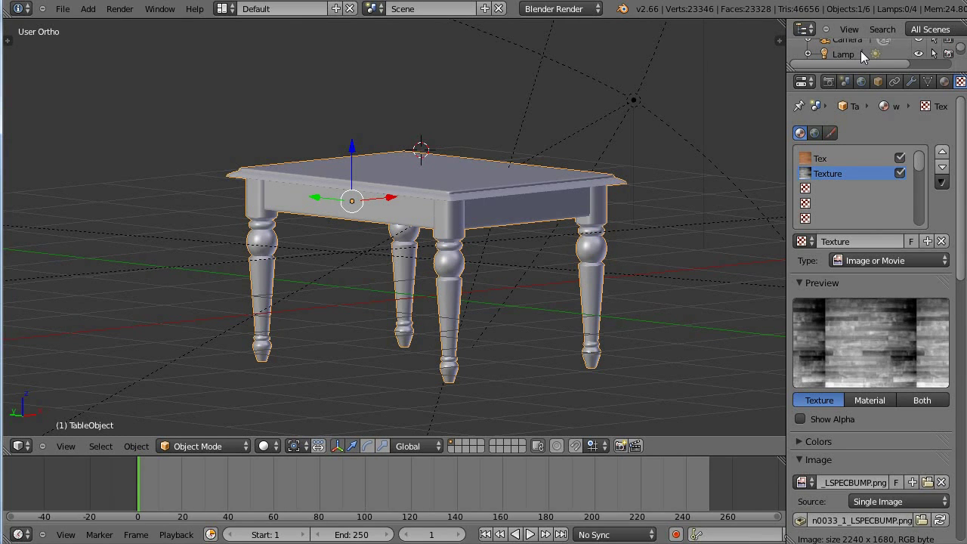
Step: Rename the Tex texture to WoodColour
click(945, 81)
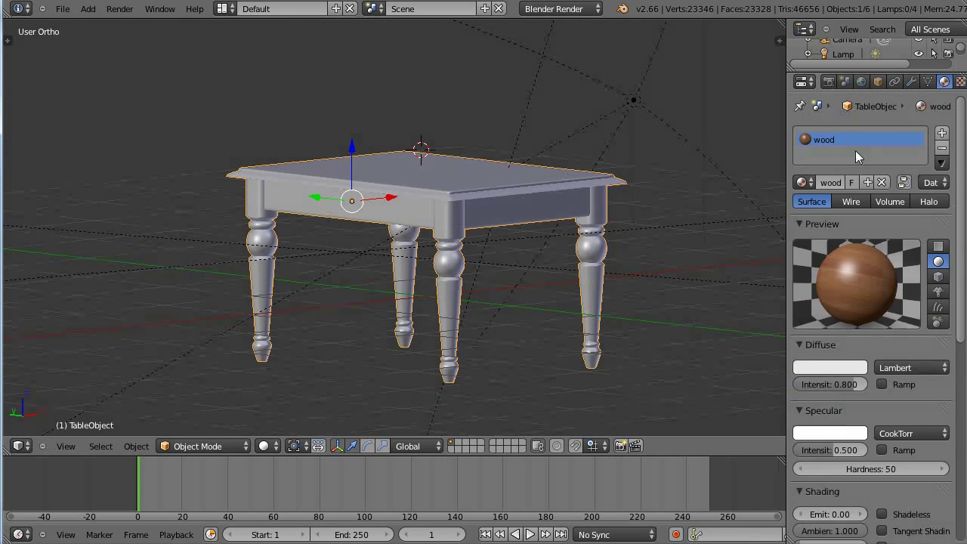
click(960, 81)
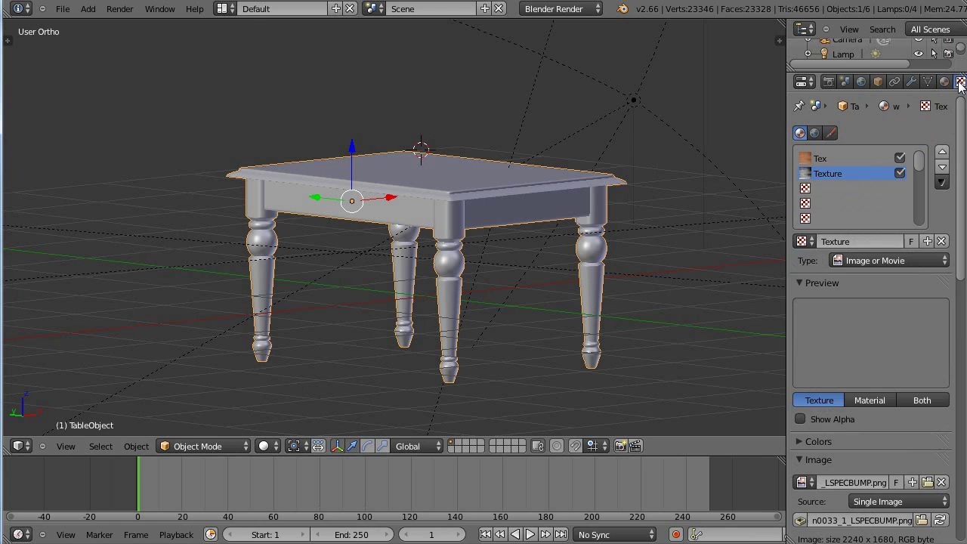
click(843, 219)
click(831, 158)
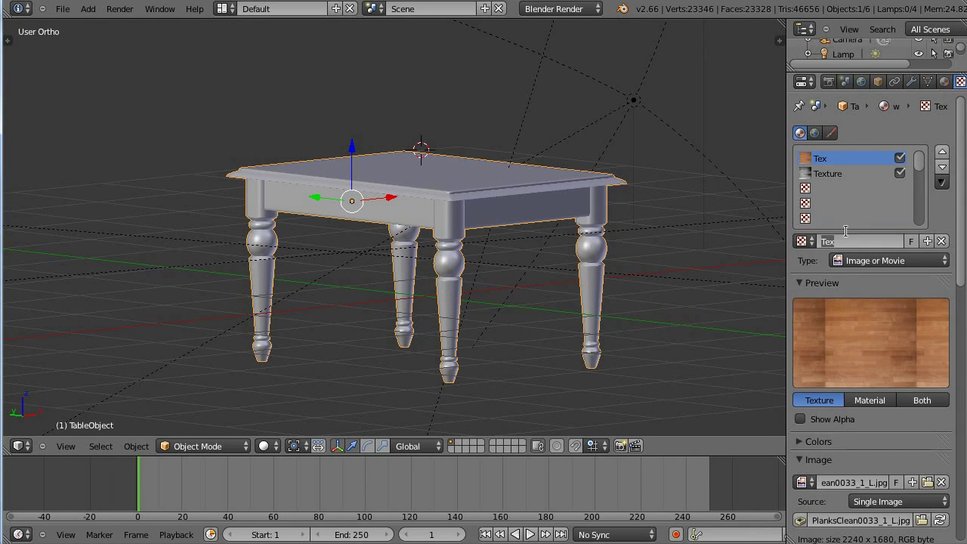
text(WoodColour)
key(Return)
Step: Rename the bump texture Texture to WoodSpecBump
click(831, 175)
click(863, 257)
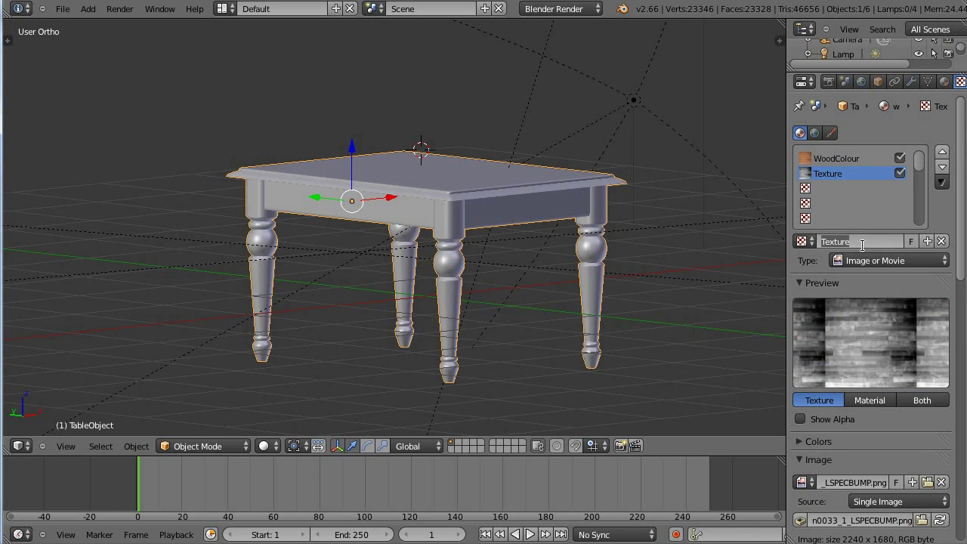
text(WoodSpecBump)
key(Return)
Step: Save table.blend, overwriting the existing file
shift+middle_drag(686, 154, 600, 162)
key(ctrl+s)
click(597, 164)
Step: View the table centred in orthographic front view
middle_drag(519, 192, 515, 176)
key(KP_5)
key(KP_1)
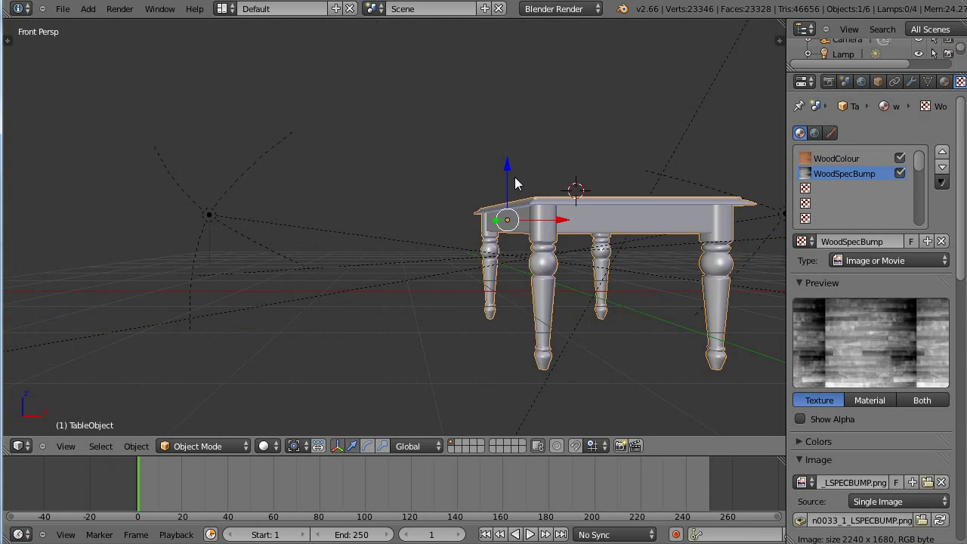
key(KP_5)
shift+middle_drag(673, 189, 426, 171)
scroll(464, 232, up, 3)
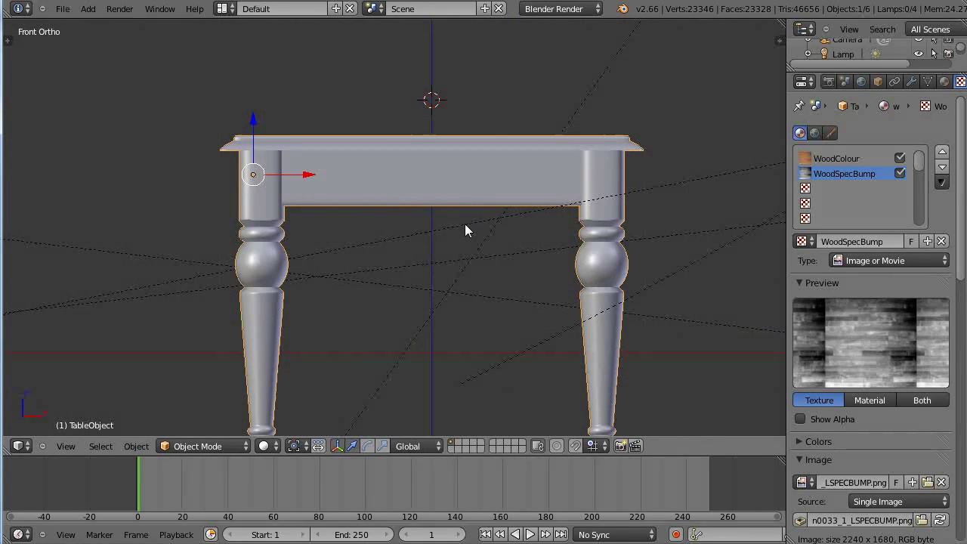
Step: In edit mode, select all table vertices and raise them so the legs rest on the ground
key(Tab)
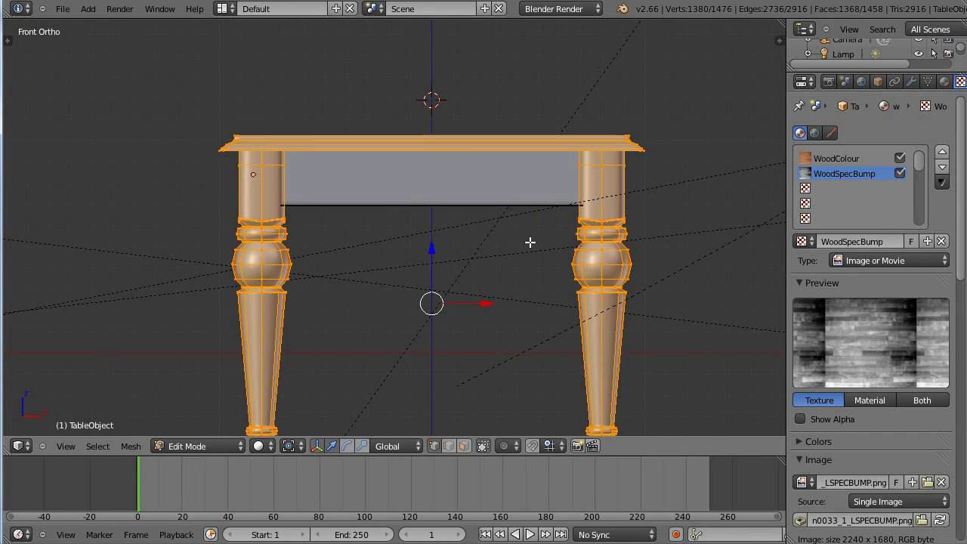
key(a)
key(a)
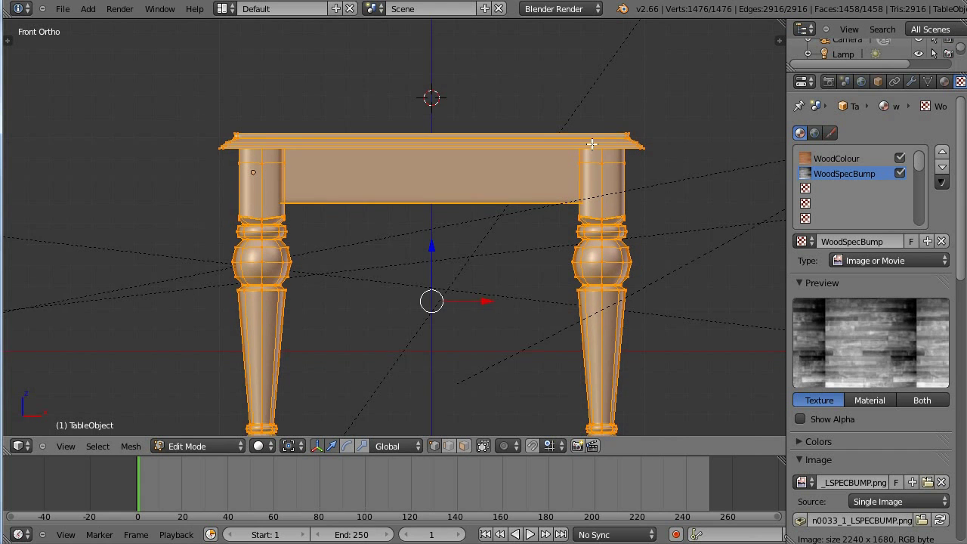
shift+scroll(597, 139, down, 3)
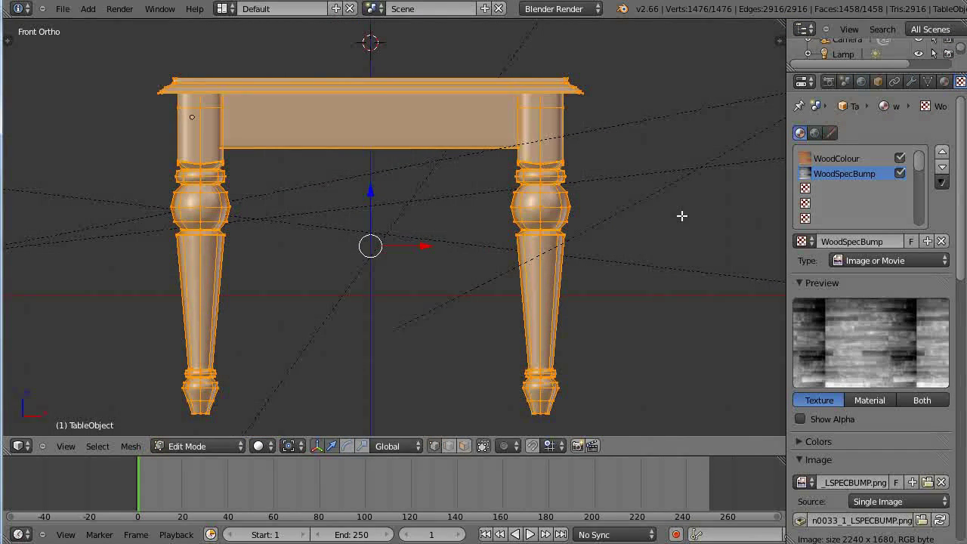
key(s)
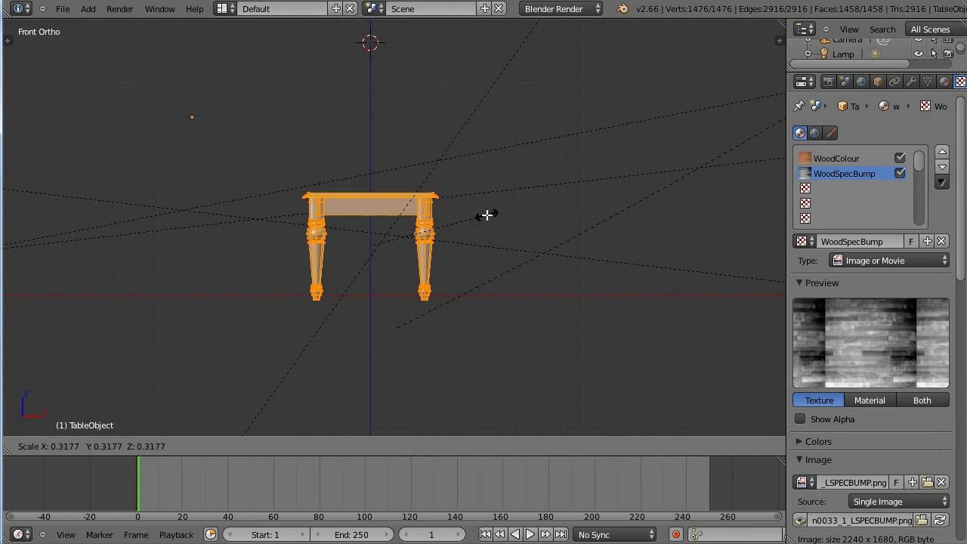
right_click(486, 214)
scroll(430, 239, down, 8)
scroll(469, 245, up, 3)
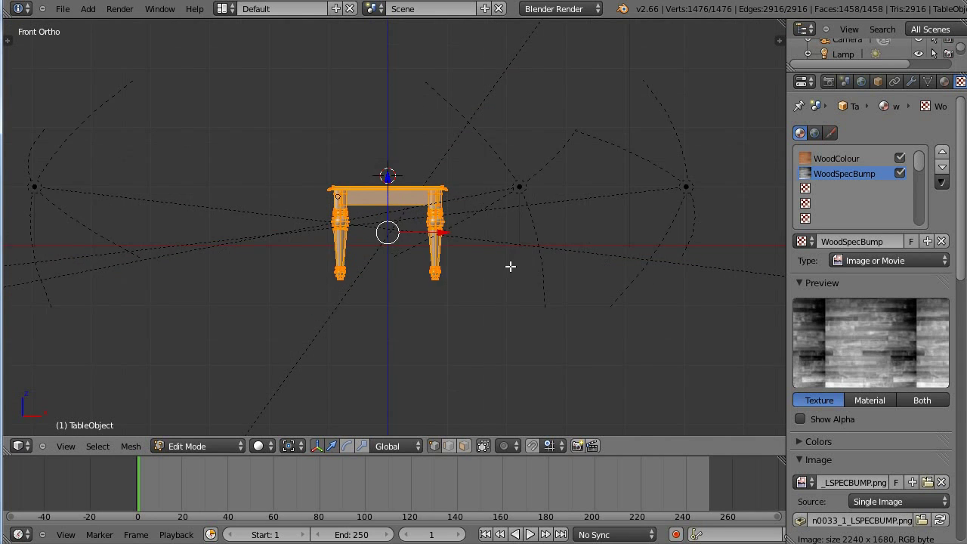
scroll(529, 252, down, 2)
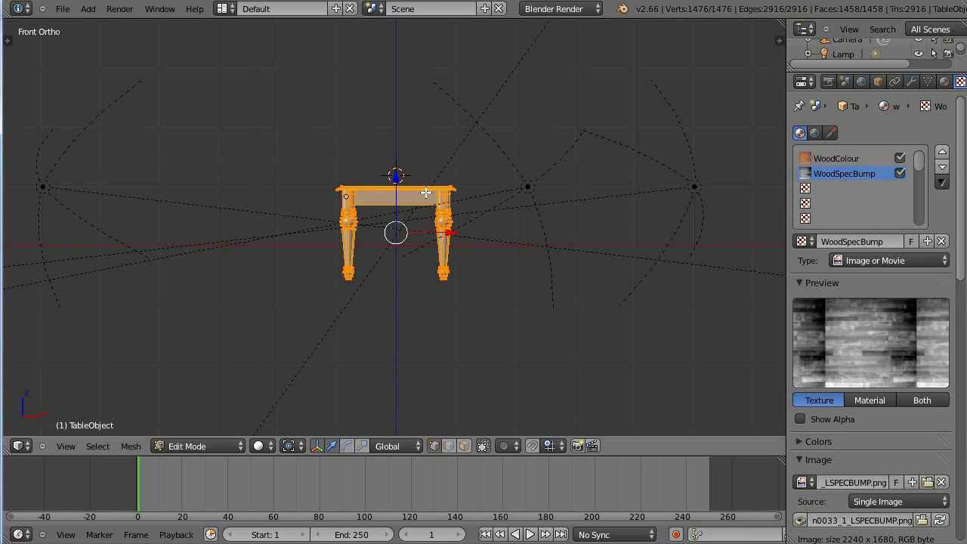
scroll(425, 193, up, 3)
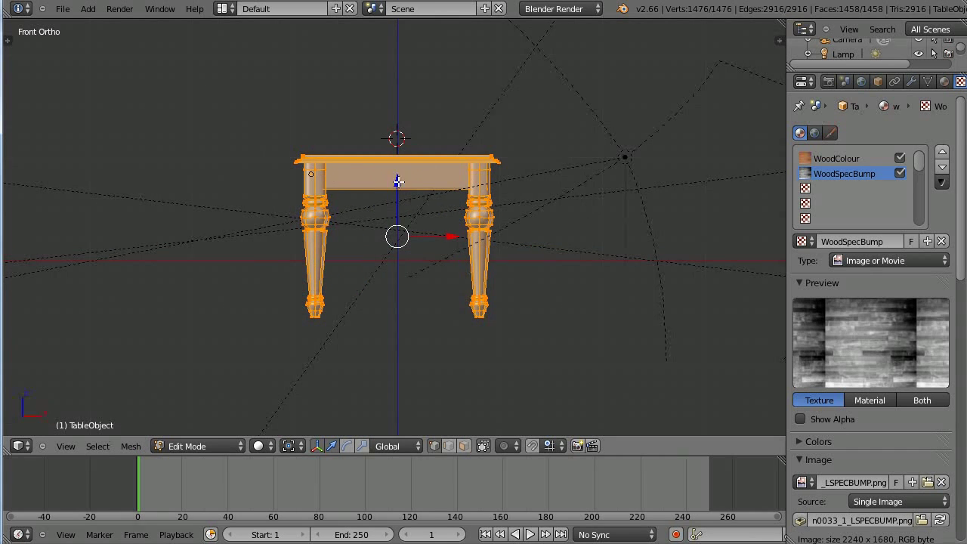
drag(399, 185, 404, 115)
scroll(406, 117, up, 2)
scroll(484, 210, up, 3)
scroll(483, 210, up, 2)
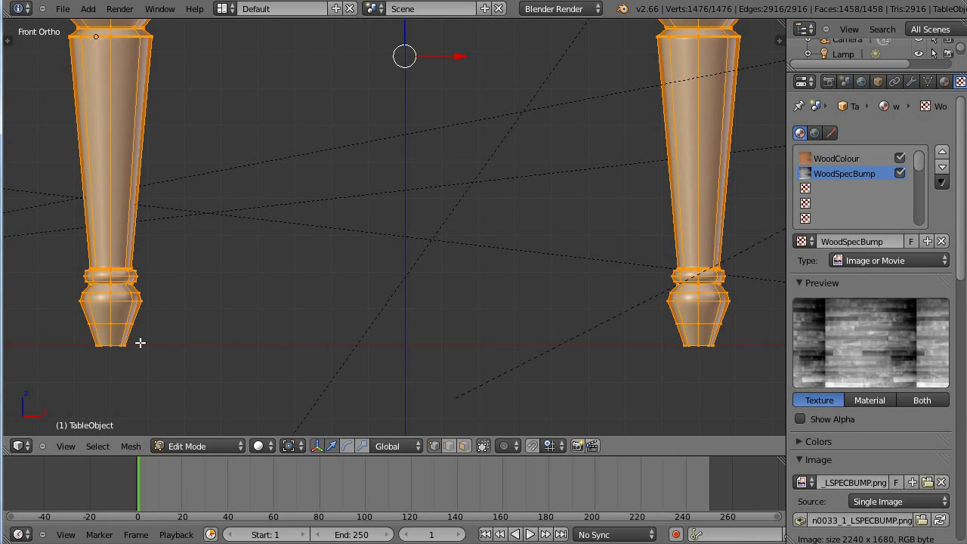
scroll(408, 242, down, 2)
Step: Snap the 3D cursor to the world origin and set the pivot to 3D Cursor
key(shift+s)
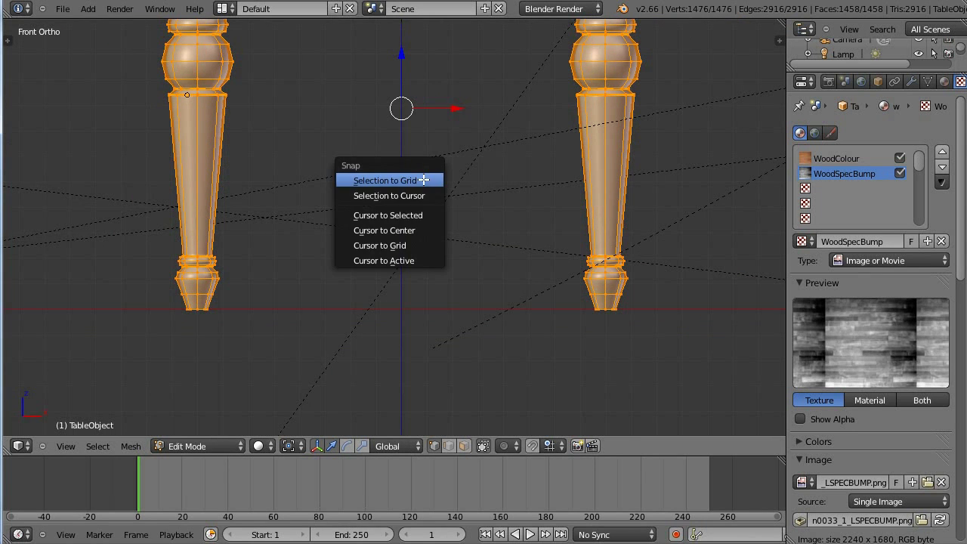
click(418, 230)
mouse_move(443, 206)
middle_down()
mouse_move(486, 184)
mouse_move(446, 196)
middle_up()
key(period)
middle_drag(477, 145, 535, 205)
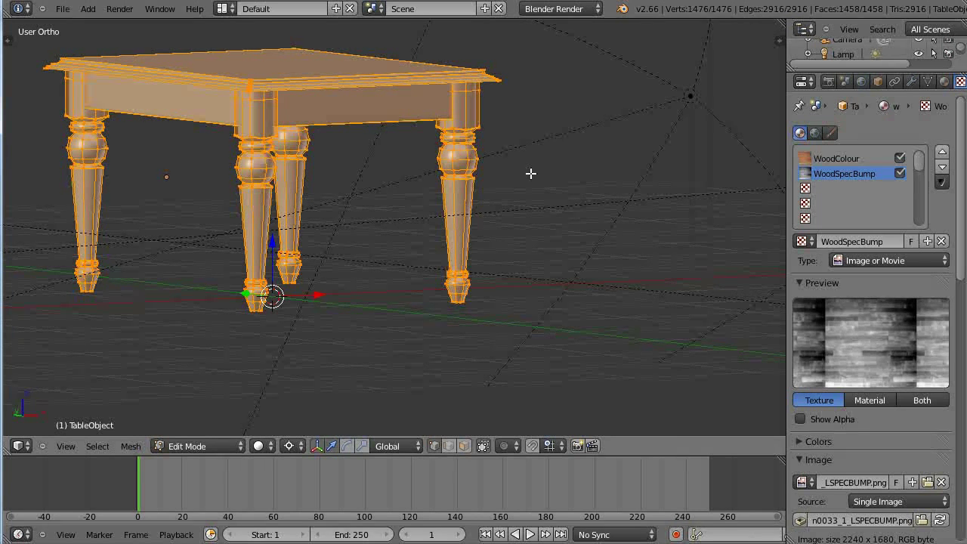
shift+scroll(389, 194, up, 1)
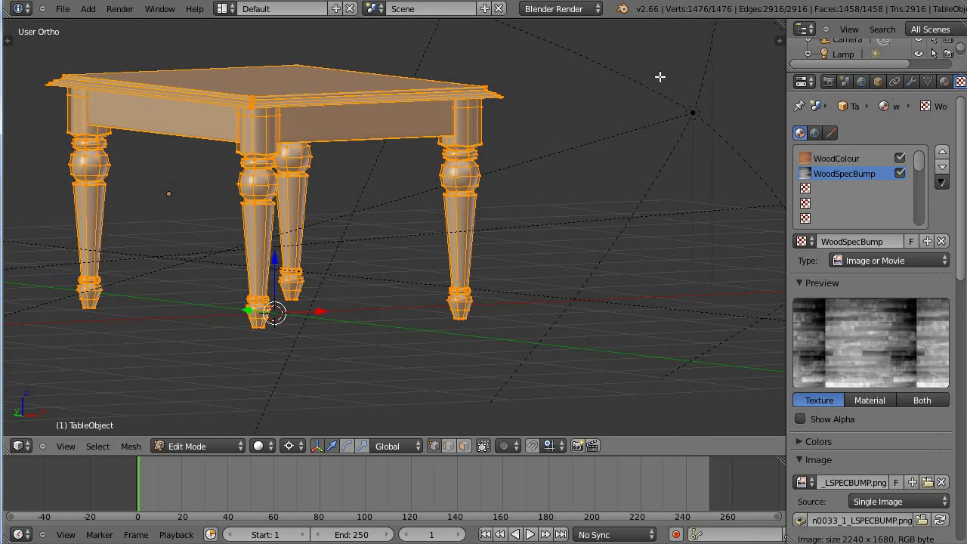
scroll(672, 148, down, 1)
Step: Scale the table mesh to about 0.48 around the origin and check it in front view
key(s)
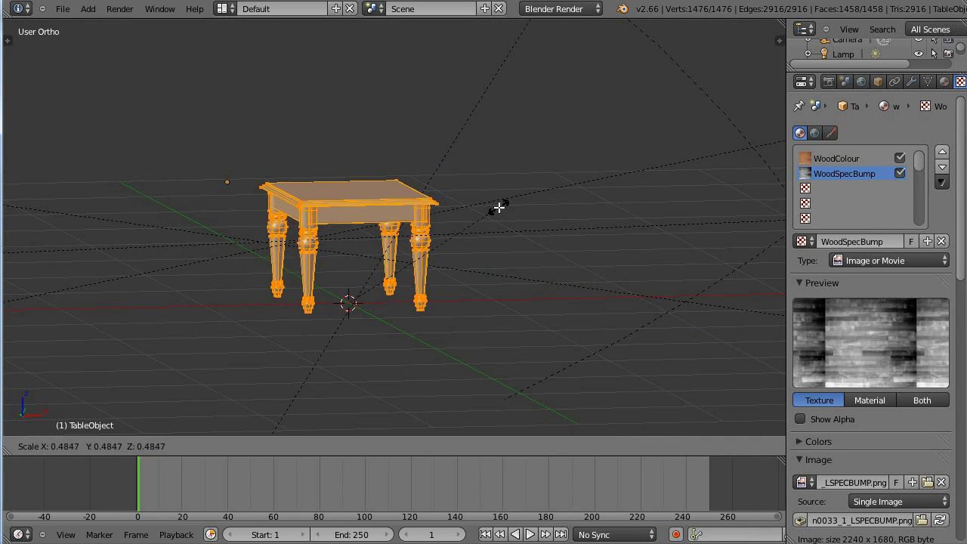
click(504, 185)
middle_drag(505, 186, 464, 224)
key(KP_1)
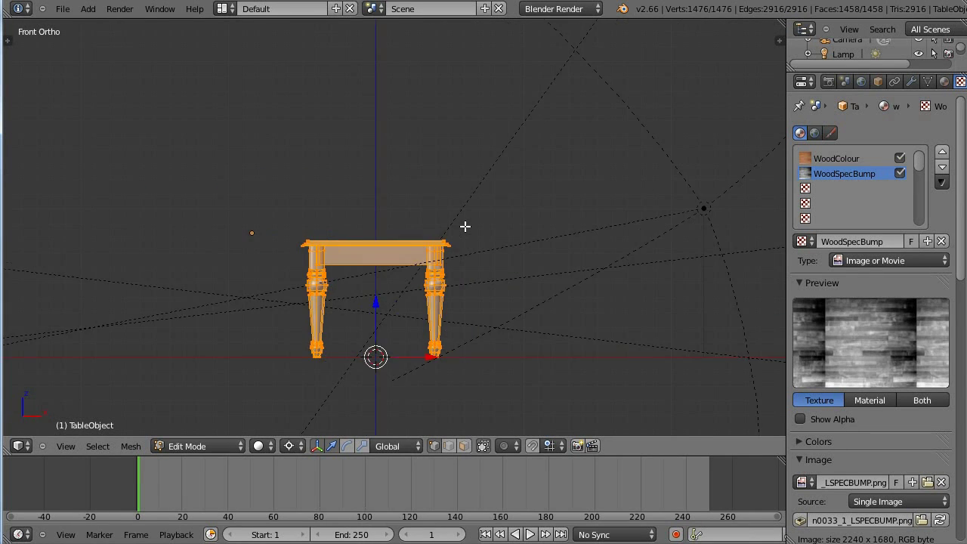
key(KP_5)
scroll(465, 226, up, 4)
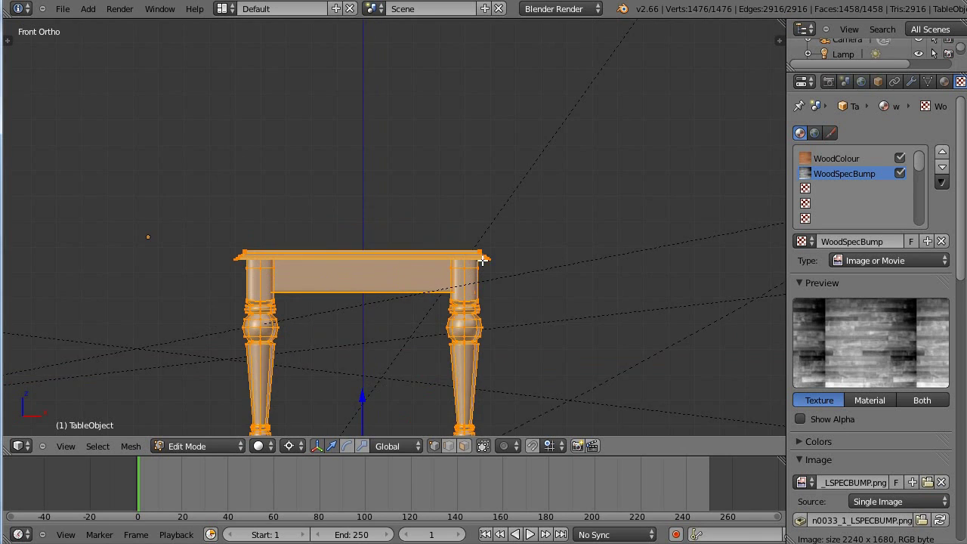
shift+middle_drag(462, 244, 503, 164)
key(KP_5)
scroll(530, 176, up, 3)
scroll(581, 204, down, 1)
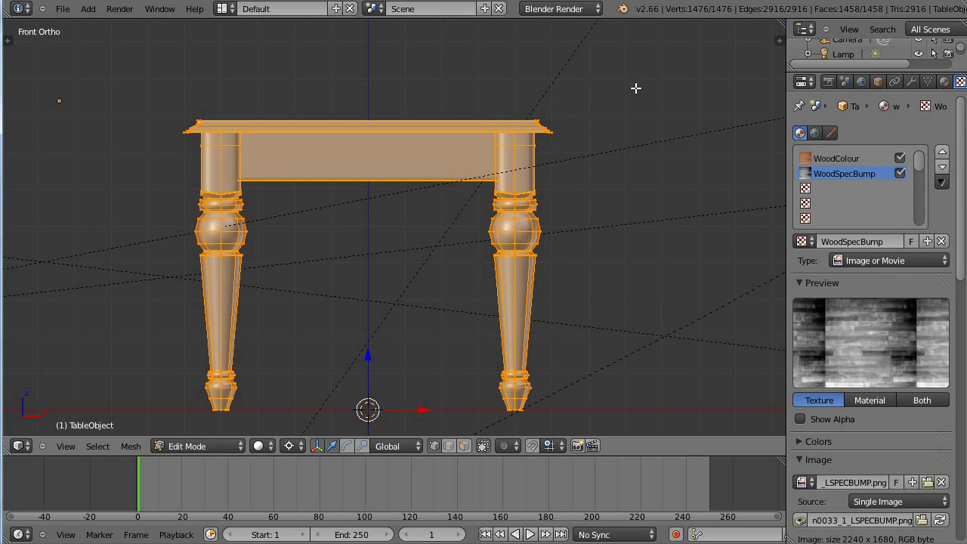
key(n)
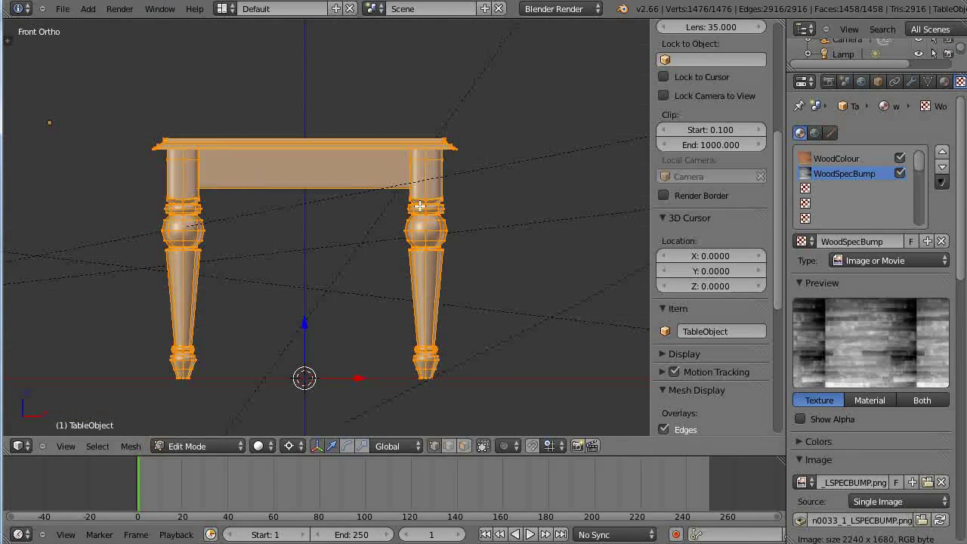
Step: Deselect the table mesh and check the heights of the table top's right corner vertices
key(a)
scroll(448, 126, up, 4)
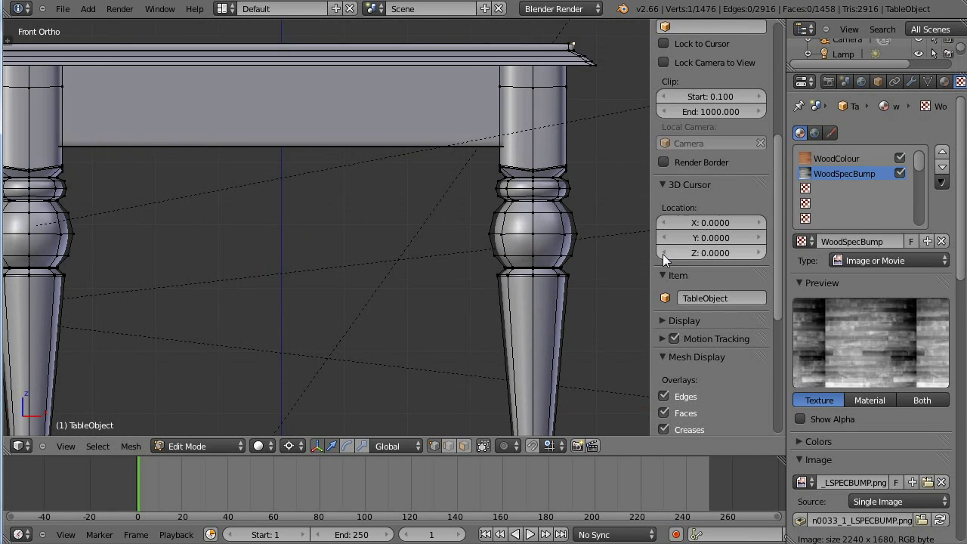
scroll(687, 253, up, 5)
scroll(713, 252, up, 3)
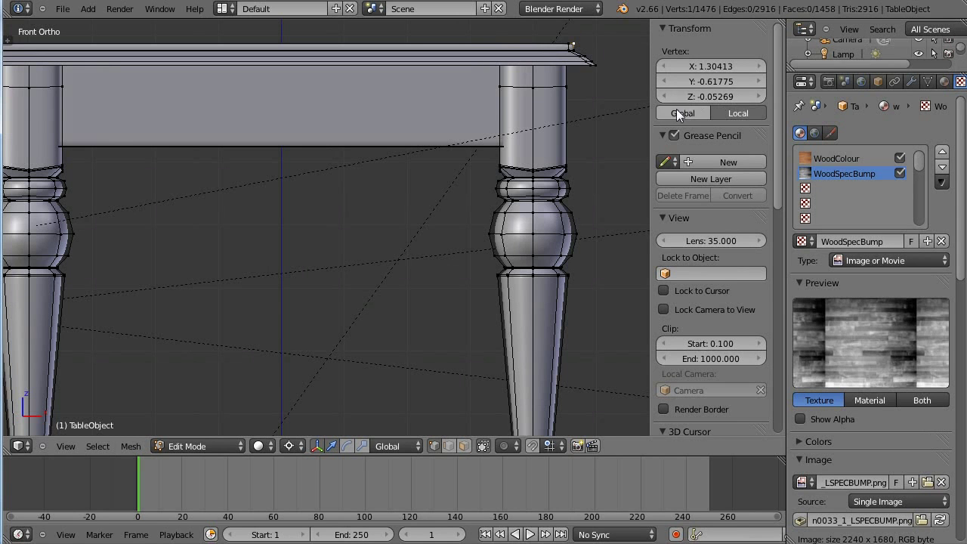
scroll(539, 116, down, 5)
middle_drag(540, 116, 501, 193)
right_click(456, 142)
right_click(629, 128)
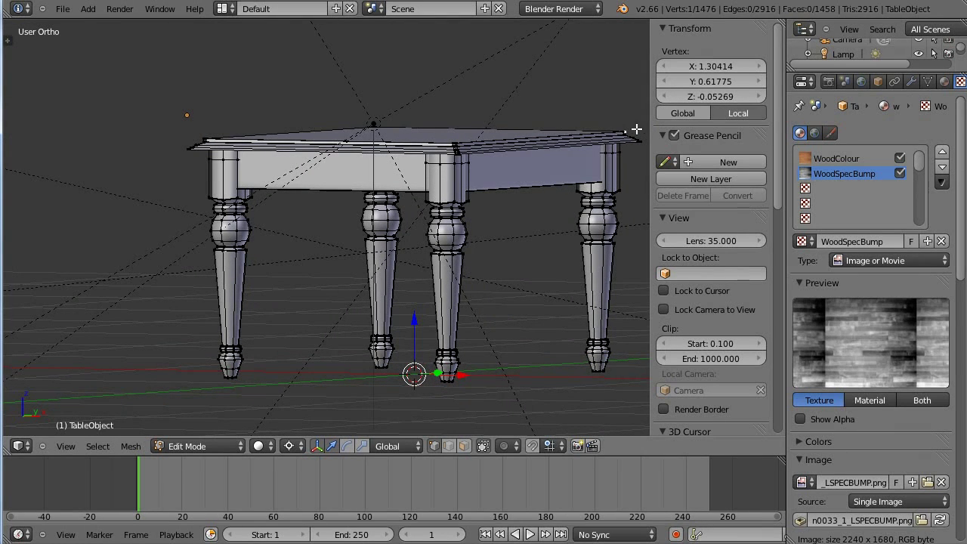
right_click(629, 128)
right_click(637, 132)
Step: Compare the coordinates of the table top's left and front corner vertices
shift+middle_drag(476, 103, 438, 156)
right_click(346, 166)
right_click(168, 167)
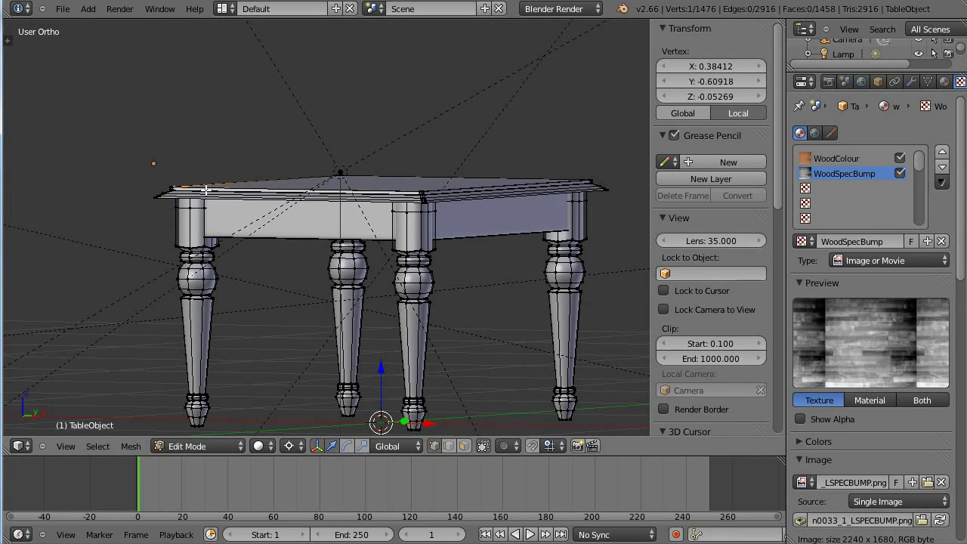
right_click(171, 186)
right_click(425, 193)
right_click(522, 198)
Step: Return to Object Mode with the table selected and frame it in front orthographic view
key(Tab)
right_click(443, 197)
right_click(428, 246)
scroll(508, 179, down, 5)
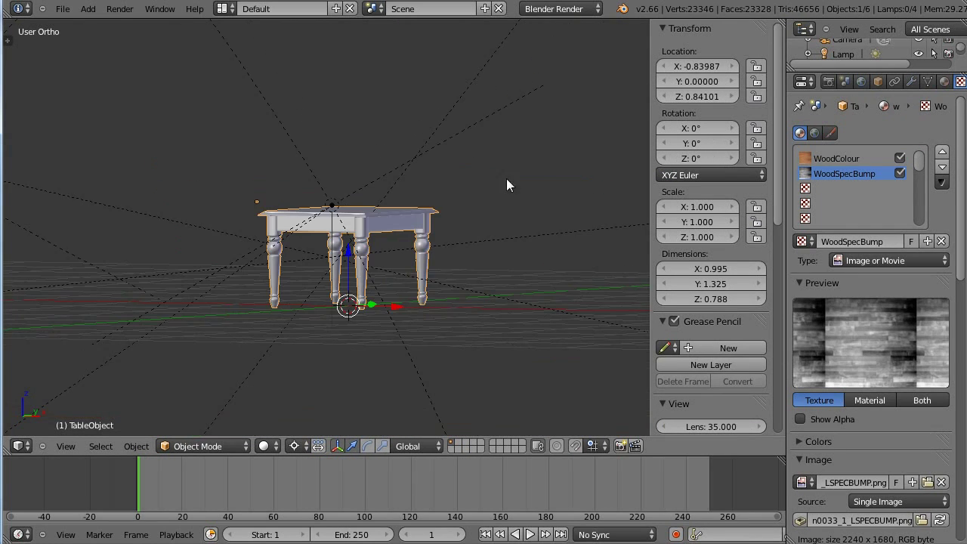
key(KP_5)
key(KP_1)
key(KP_5)
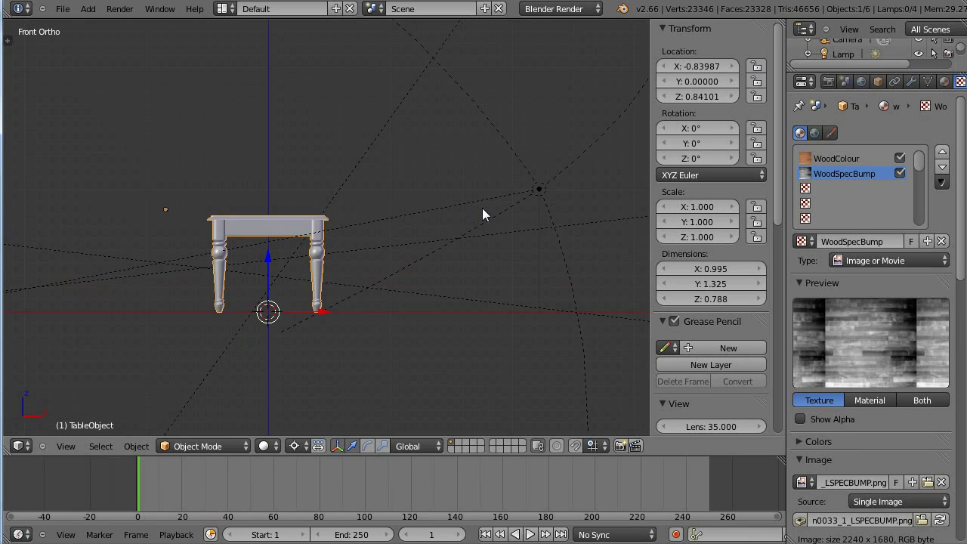
scroll(458, 223, up, 5)
shift+middle_drag(459, 223, 480, 146)
scroll(454, 163, down, 1)
scroll(454, 169, down, 2)
shift+middle_drag(389, 242, 421, 288)
scroll(412, 210, up, 2)
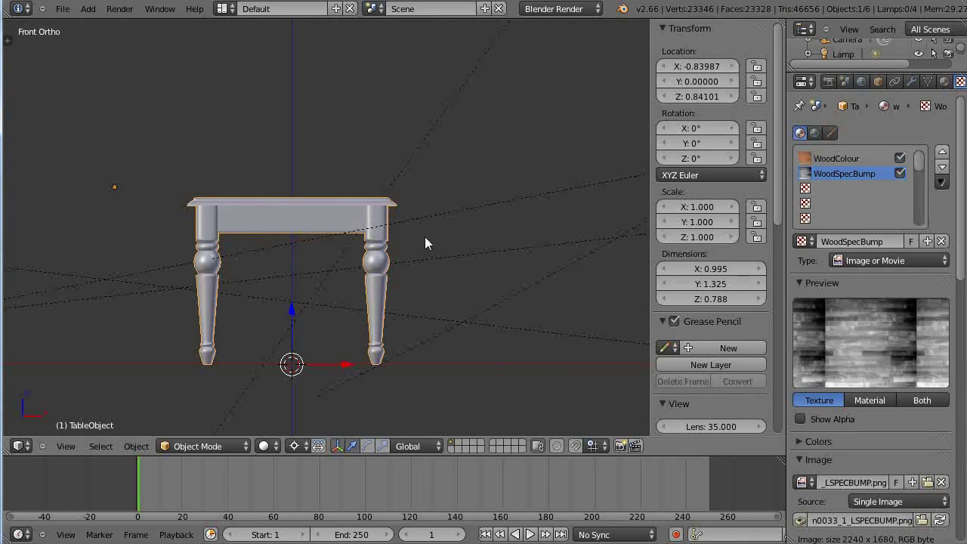
Step: Save over table.blend and open vase.blend from the Assets folder
key(ctrl+s)
click(425, 236)
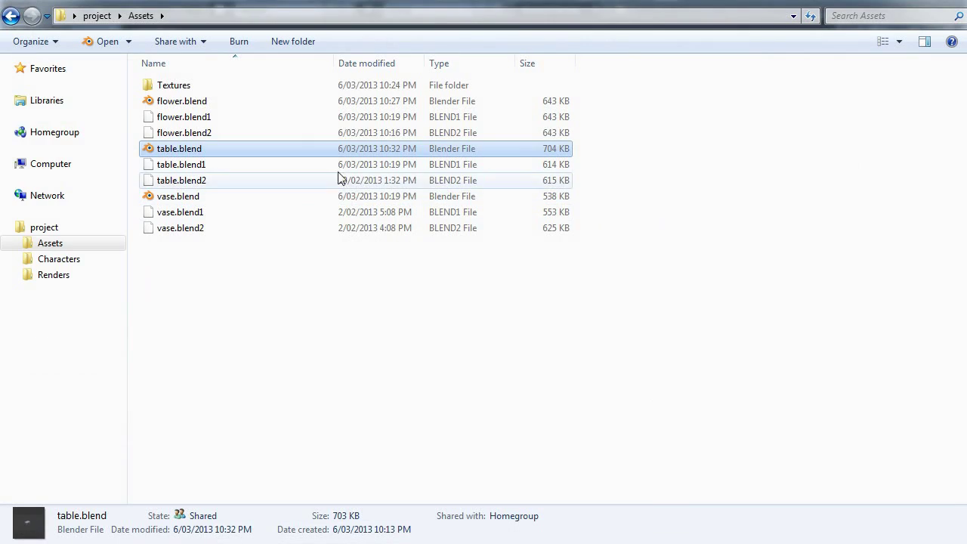
click(340, 199)
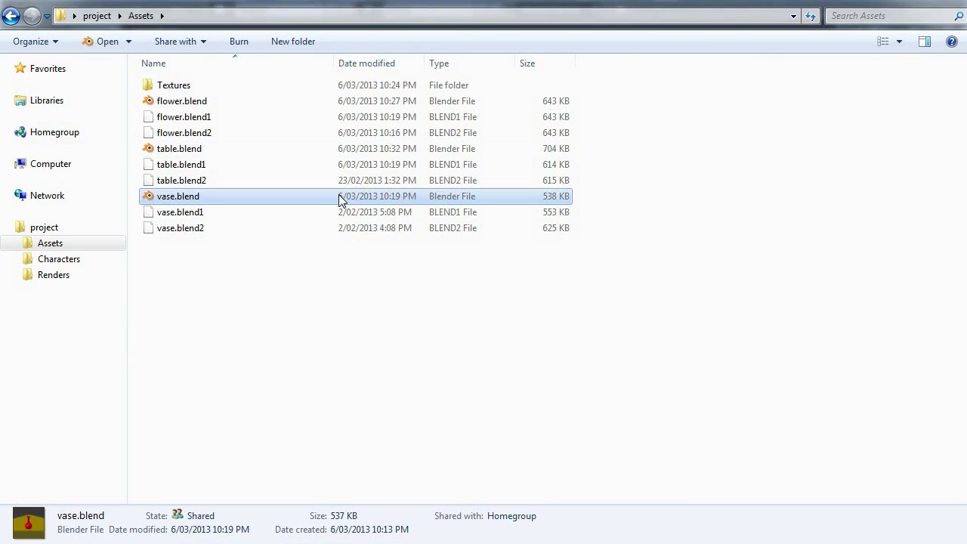
double_click(339, 199)
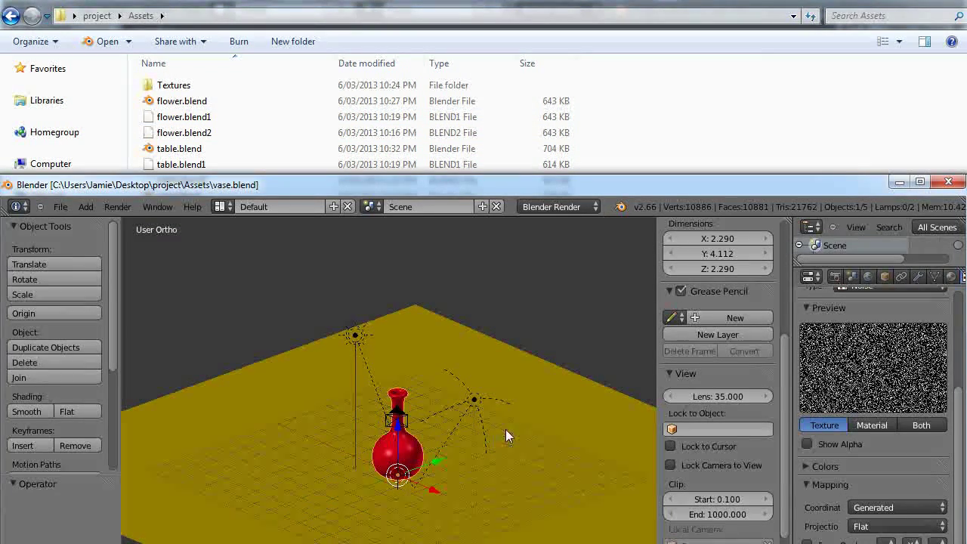
Step: In front view, scale the vase mesh to 0.07259 around the 3D cursor
scroll(459, 398, up, 4)
key(Tab)
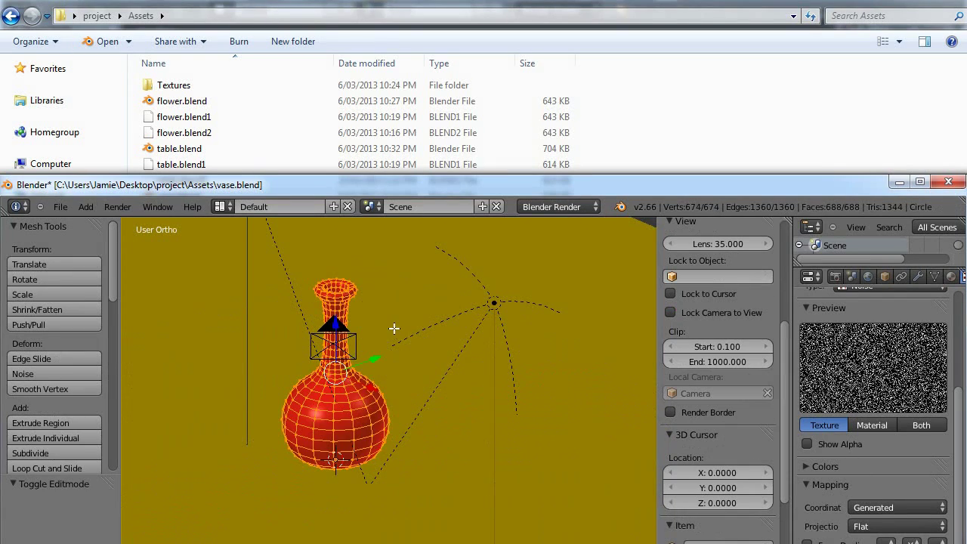
key(KP_1)
scroll(438, 321, up, 2)
shift+middle_drag(456, 322, 477, 256)
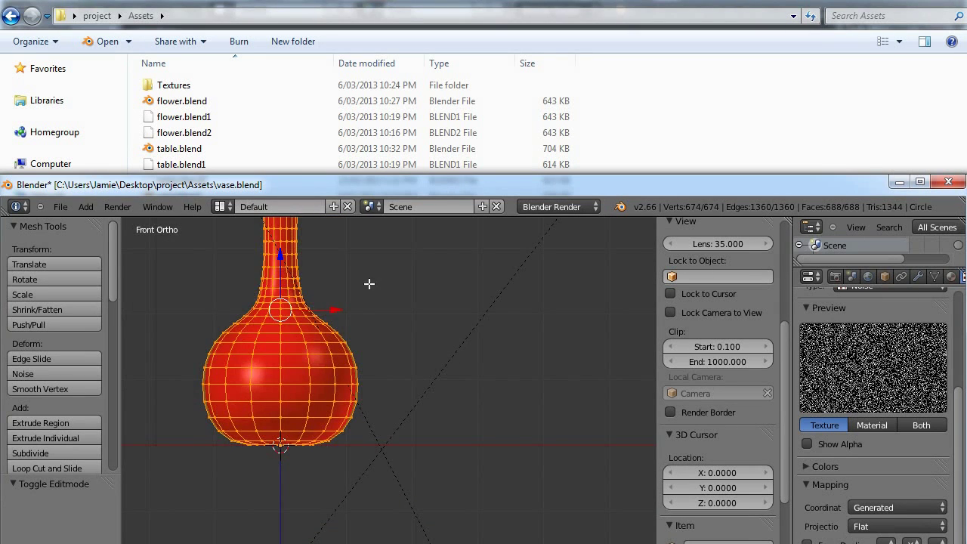
shift+middle_drag(373, 280, 423, 318)
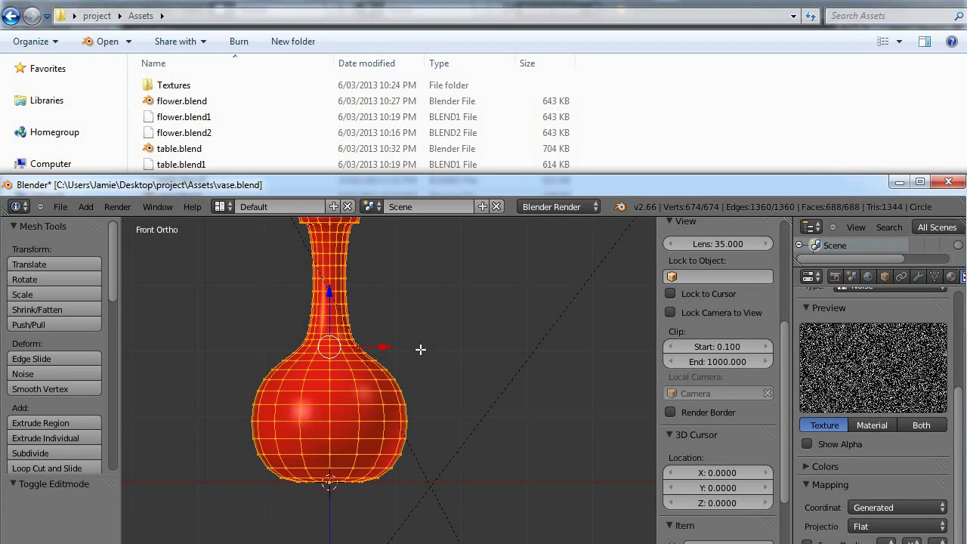
key(period)
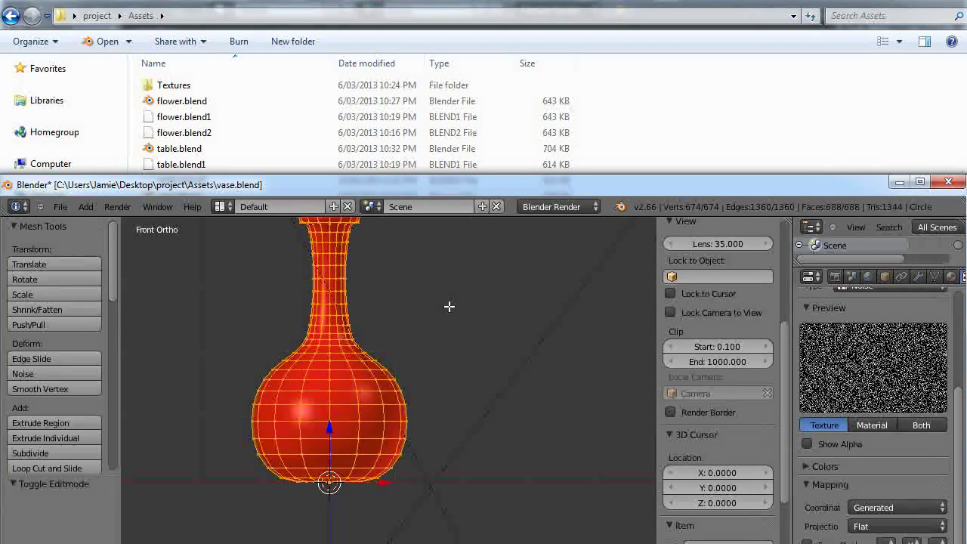
shift+middle_drag(512, 305, 516, 339)
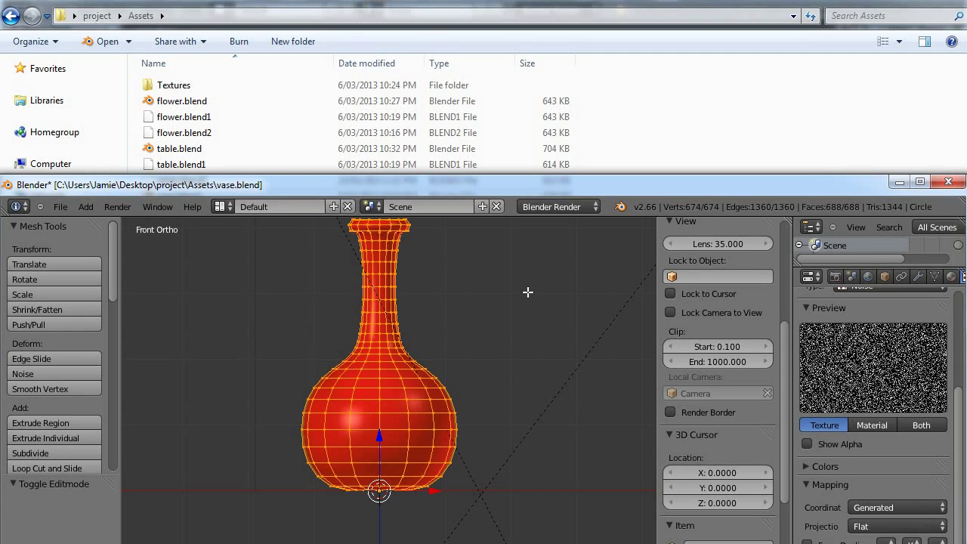
key(s)
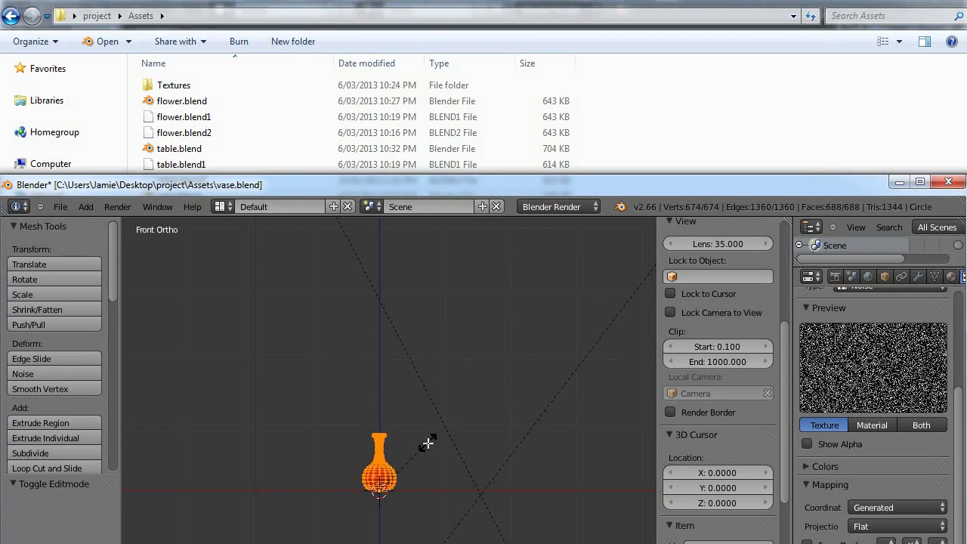
click(400, 479)
Step: Return to Object Mode and save over vase.blend
scroll(451, 461, up, 5)
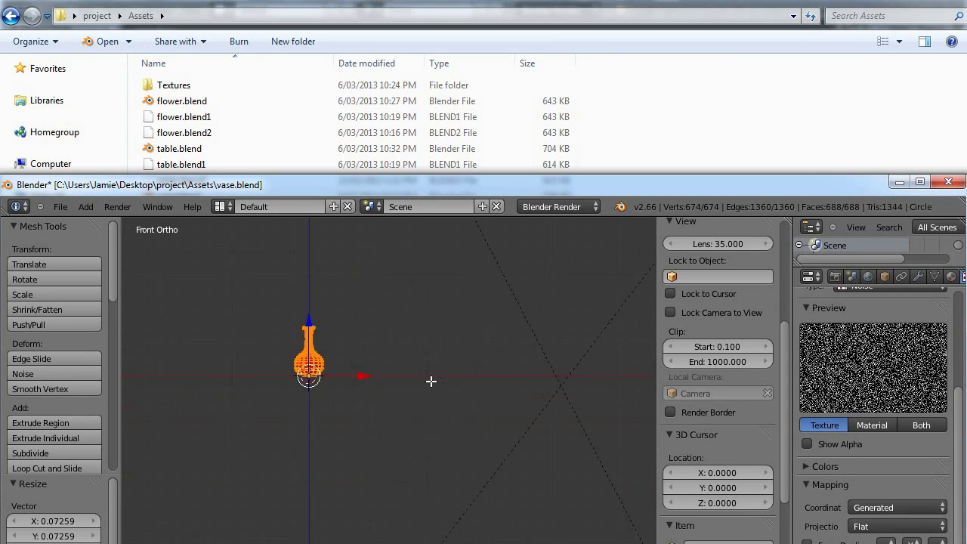
scroll(438, 417, up, 2)
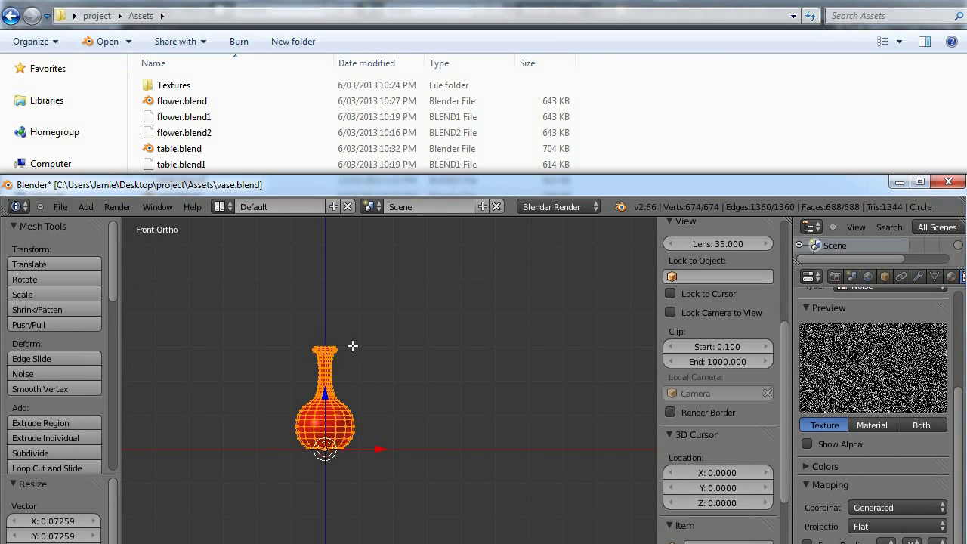
shift+middle_drag(478, 327, 449, 370)
key(ctrl+s)
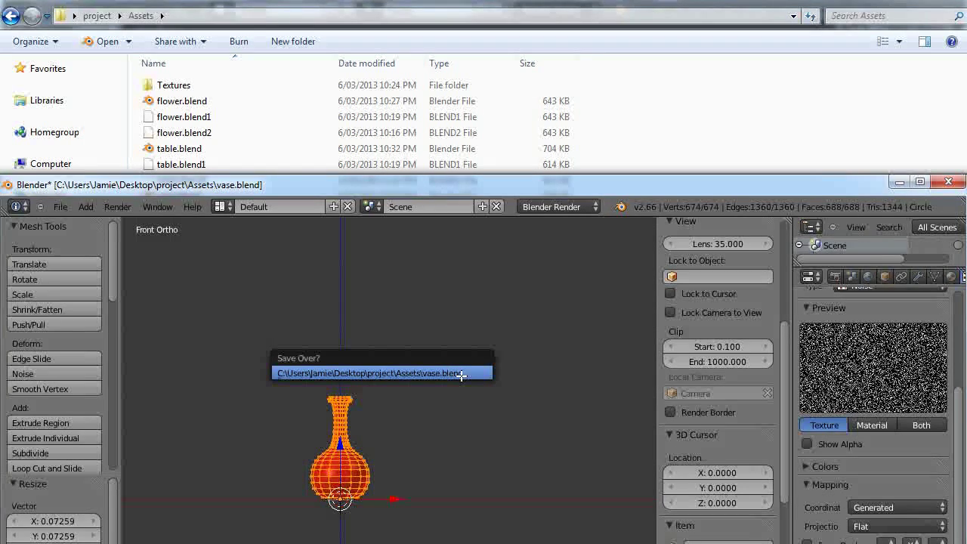
click(438, 371)
key(Tab)
key(ctrl+s)
click(412, 364)
Step: Save the default-cube scene as project.blend in the project folder
middle_drag(494, 371, 446, 362)
click(949, 182)
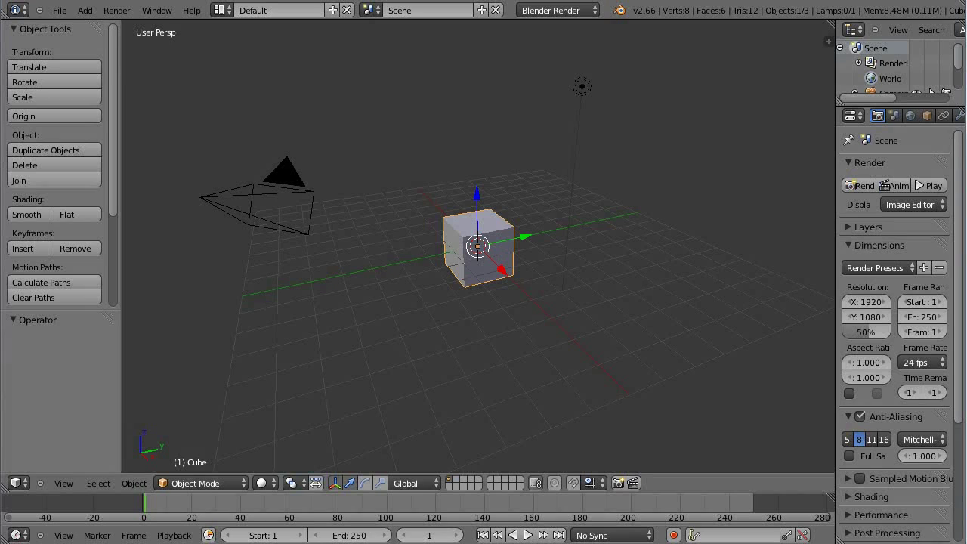
click(59, 10)
click(105, 124)
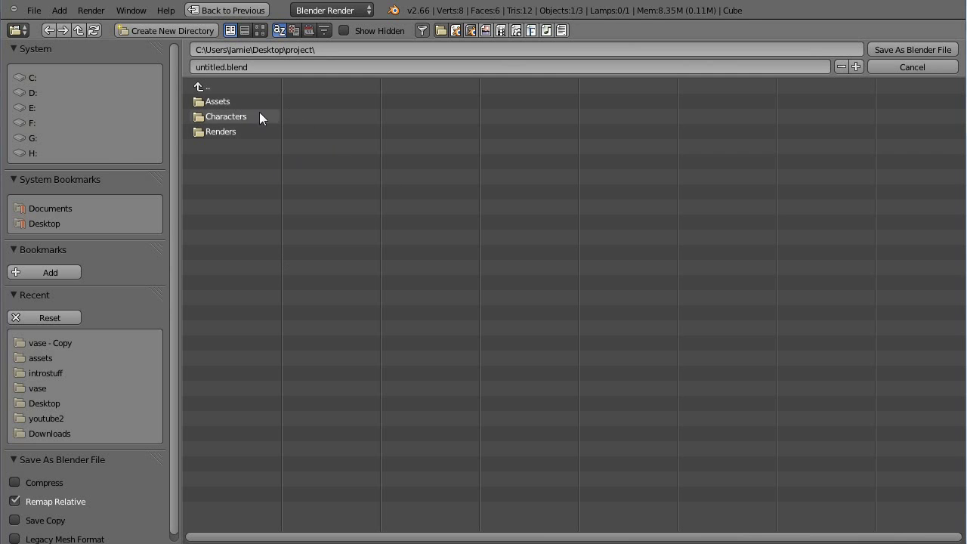
click(268, 66)
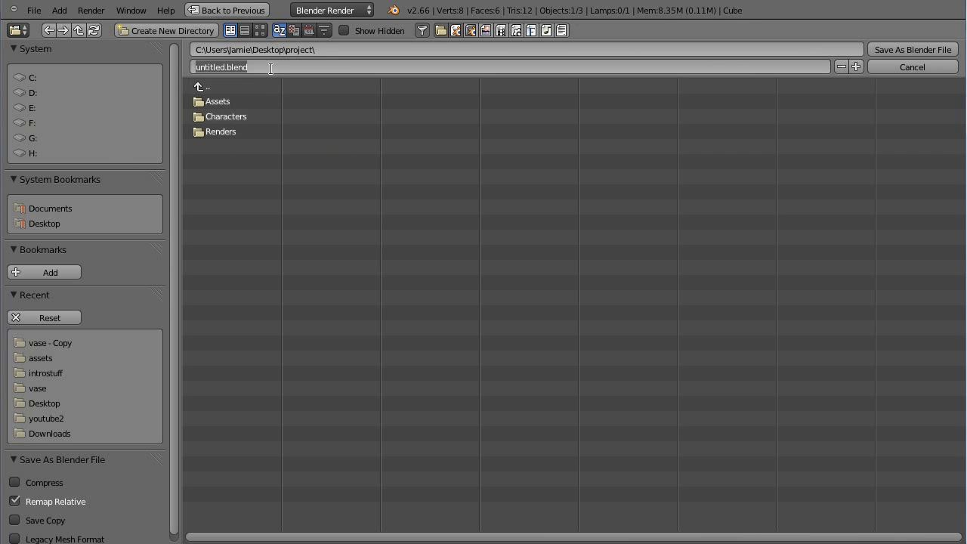
text(project)
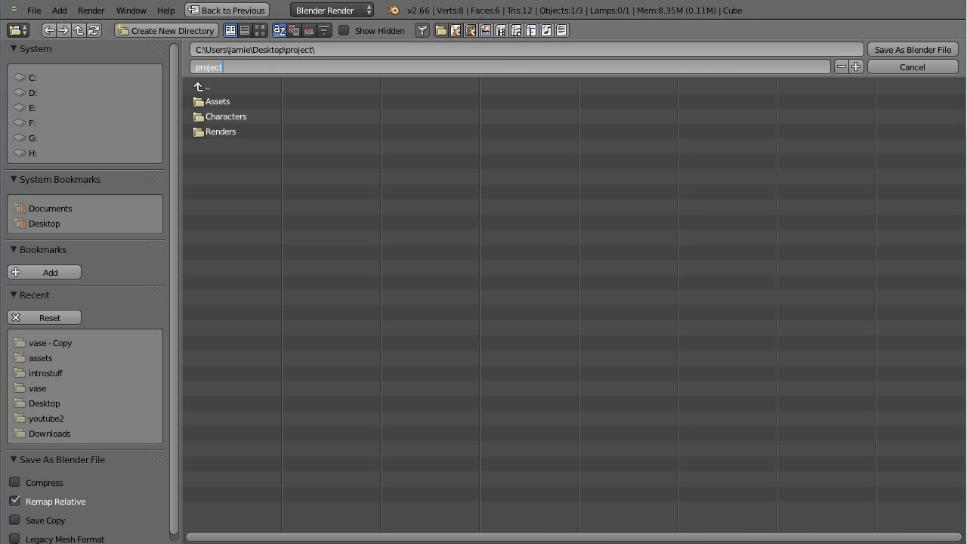
key(Return)
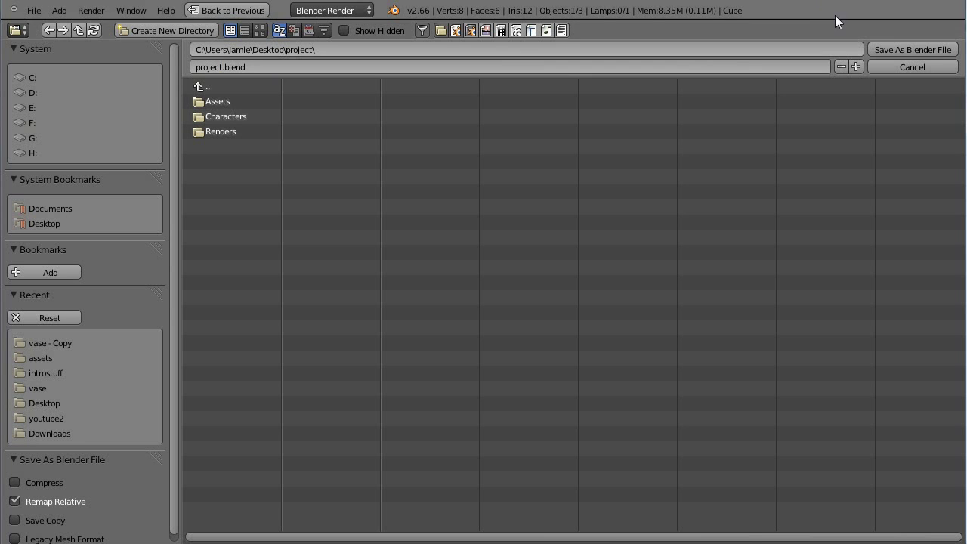
click(930, 49)
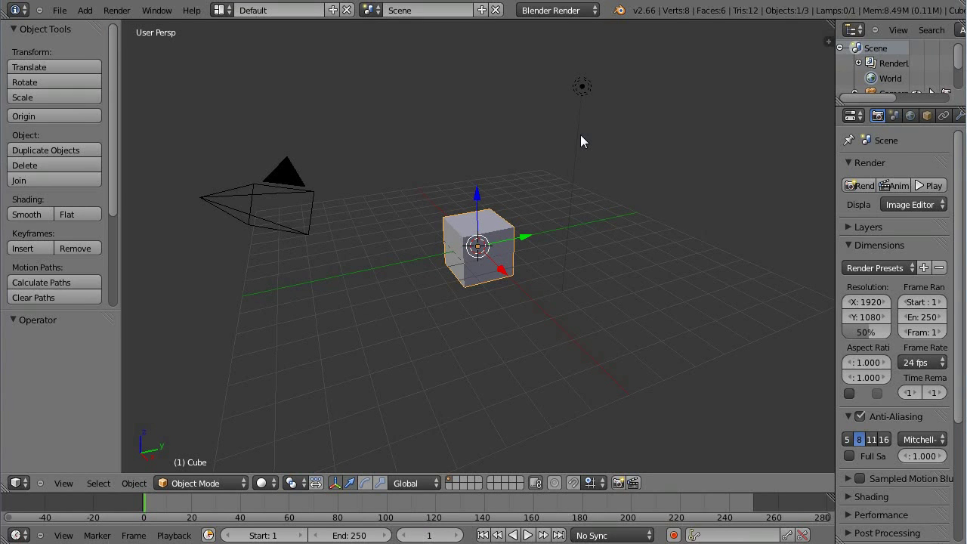
Step: Delete the default cube from the project scene
middle_drag(498, 255, 448, 212)
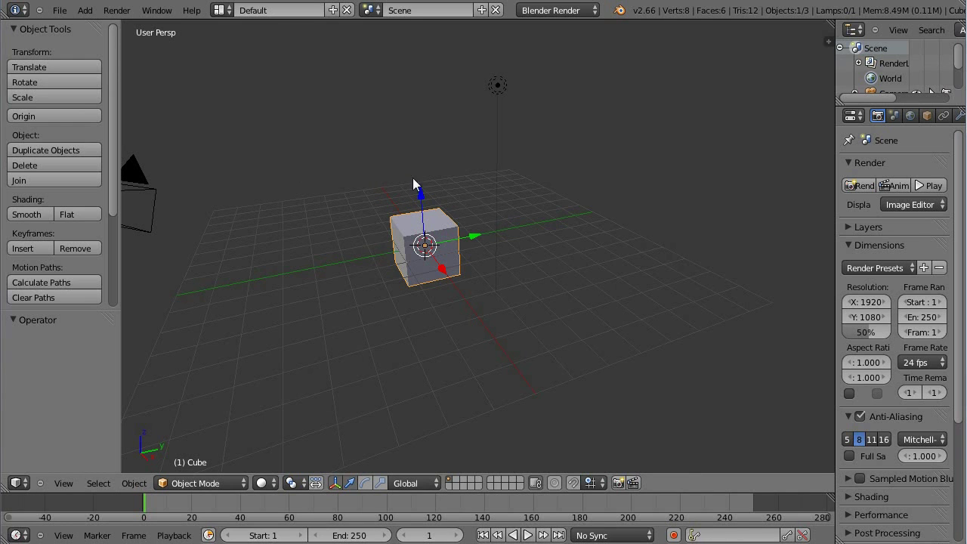
middle_drag(458, 217, 571, 273)
scroll(571, 272, up, 3)
scroll(566, 264, down, 2)
middle_drag(657, 182, 539, 272)
key(x)
click(524, 270)
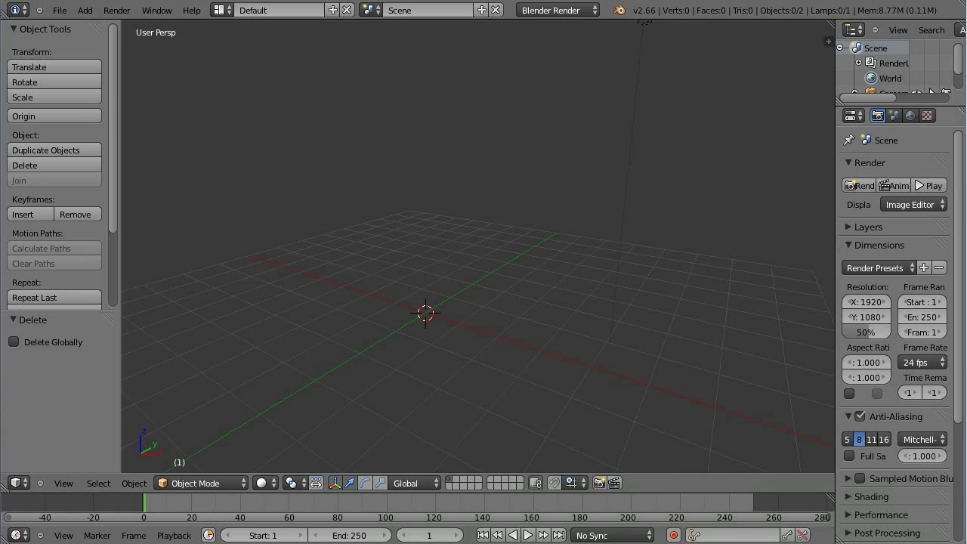
click(59, 10)
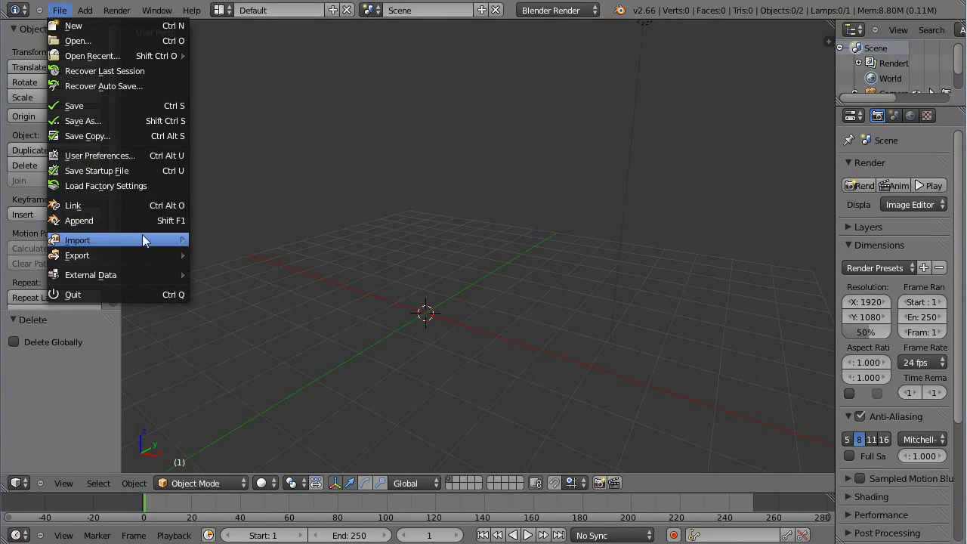
Step: Link FlowerGroup from the Group folder of Assets/flower.blend
click(67, 207)
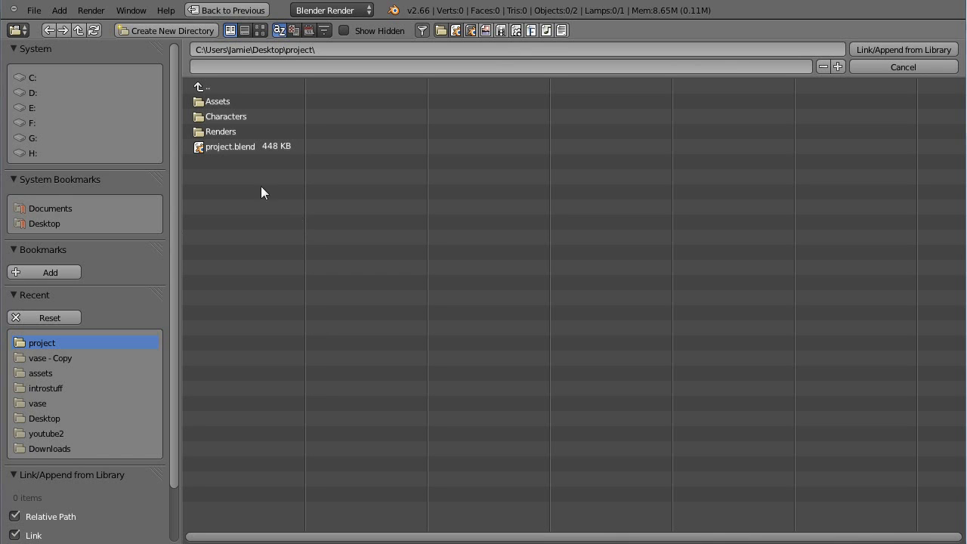
click(245, 99)
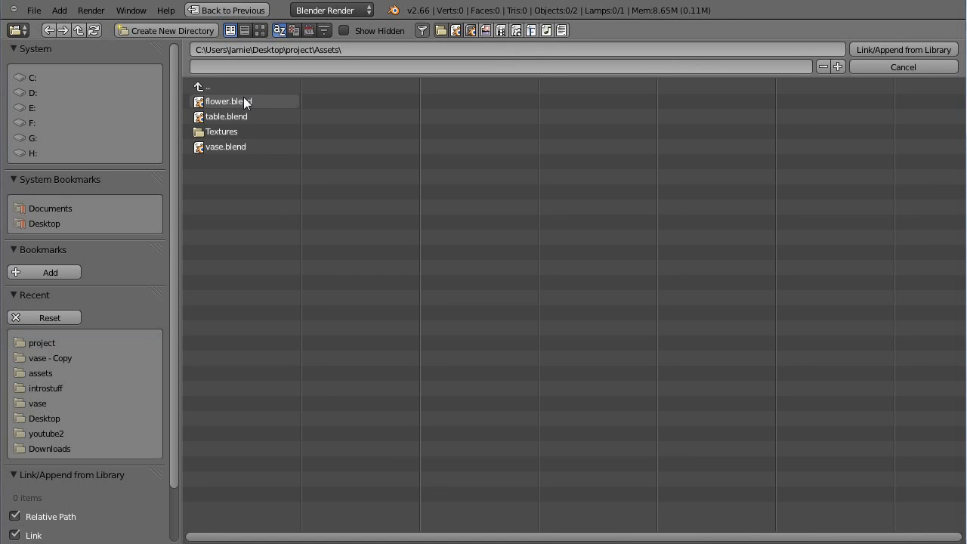
click(236, 101)
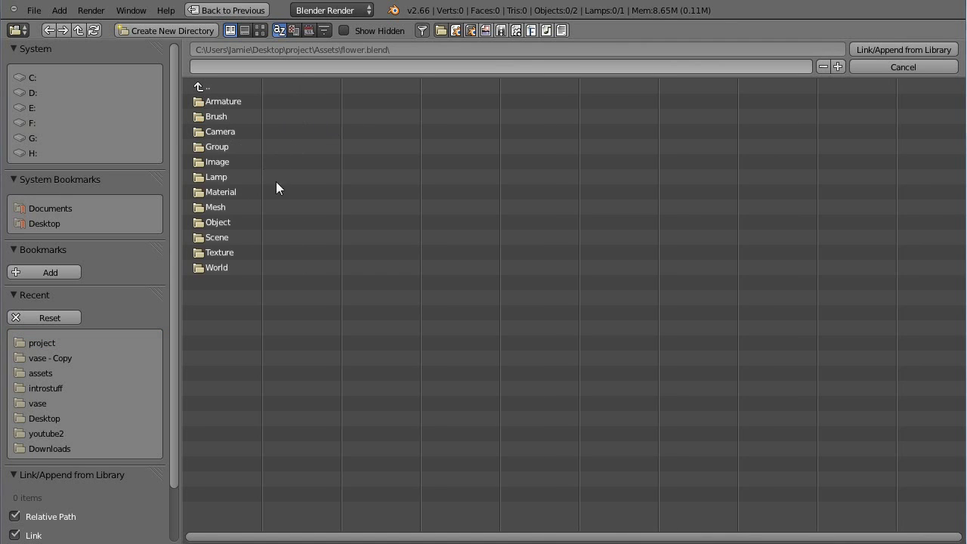
click(227, 148)
click(219, 102)
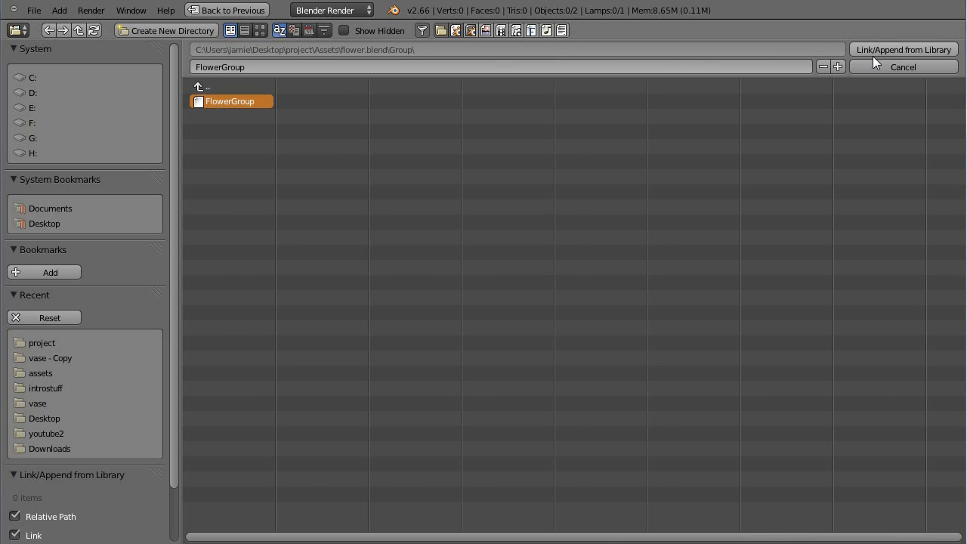
click(876, 50)
middle_drag(451, 182, 491, 227)
scroll(561, 214, up, 8)
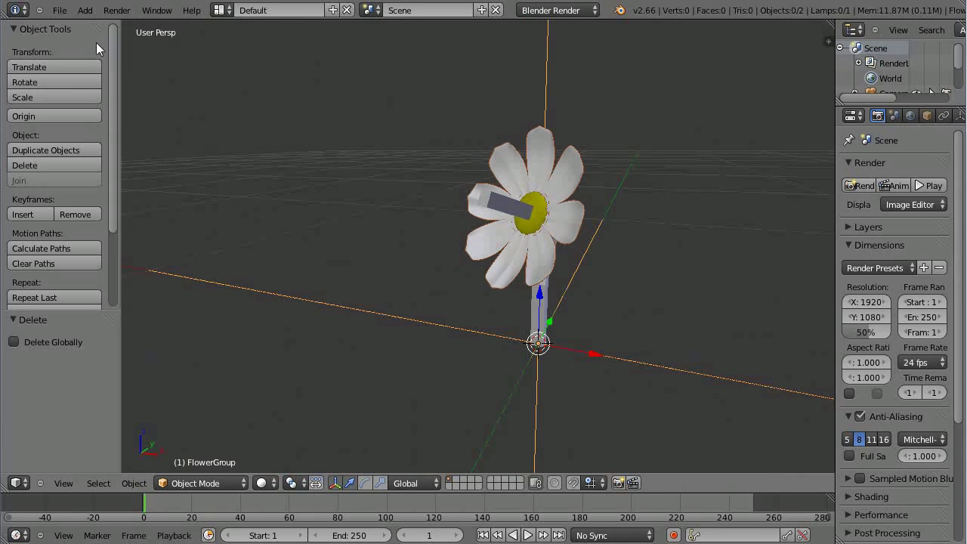
Step: Link TableObject from the Object folder of Assets/table.blend
click(59, 10)
click(124, 204)
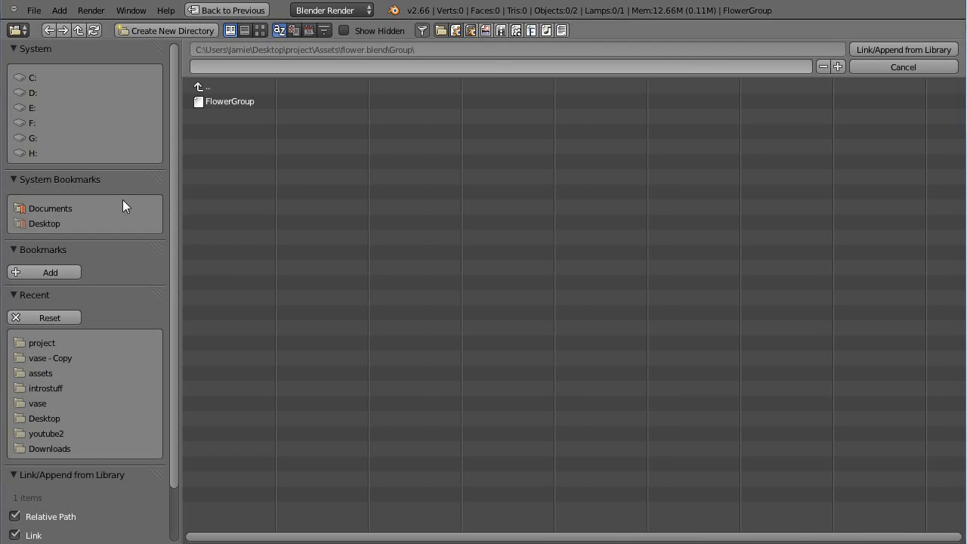
click(204, 84)
click(204, 85)
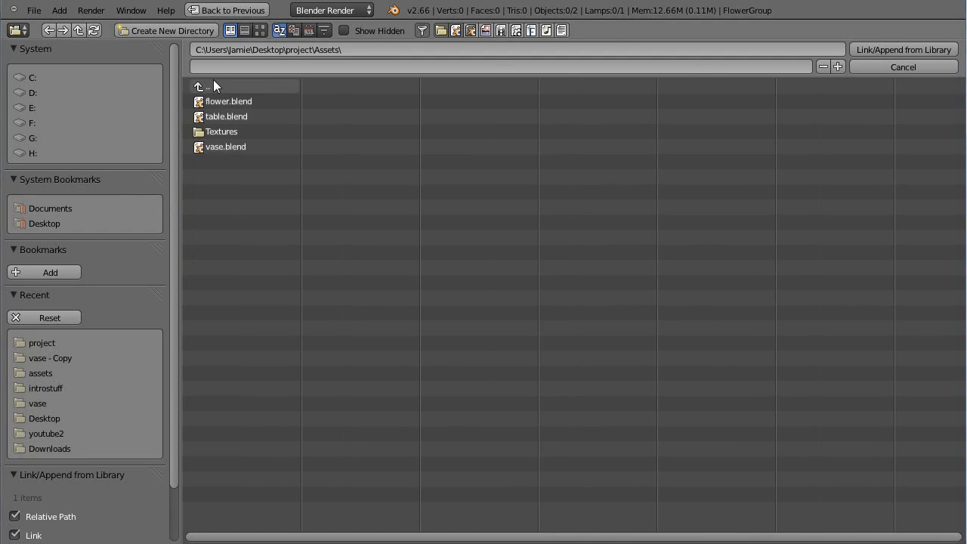
click(230, 116)
click(223, 191)
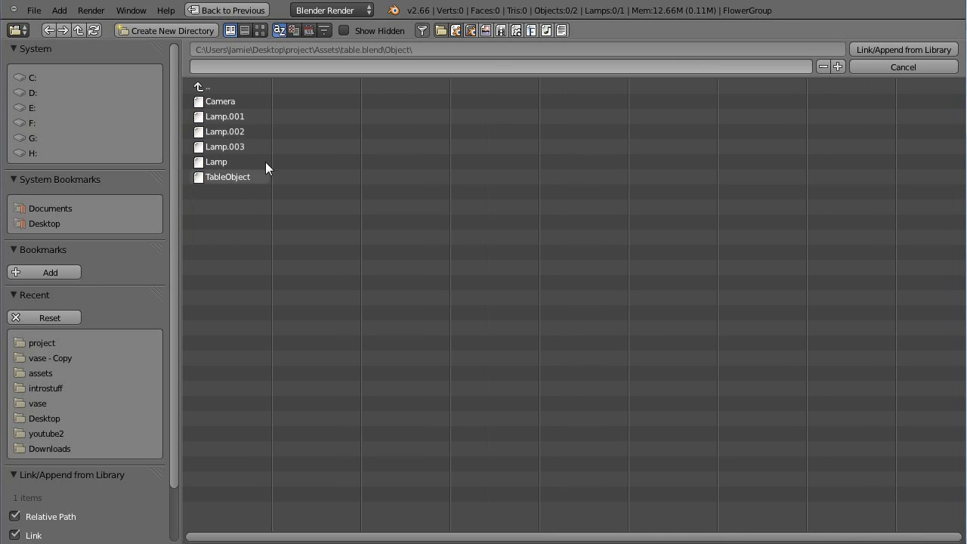
click(243, 177)
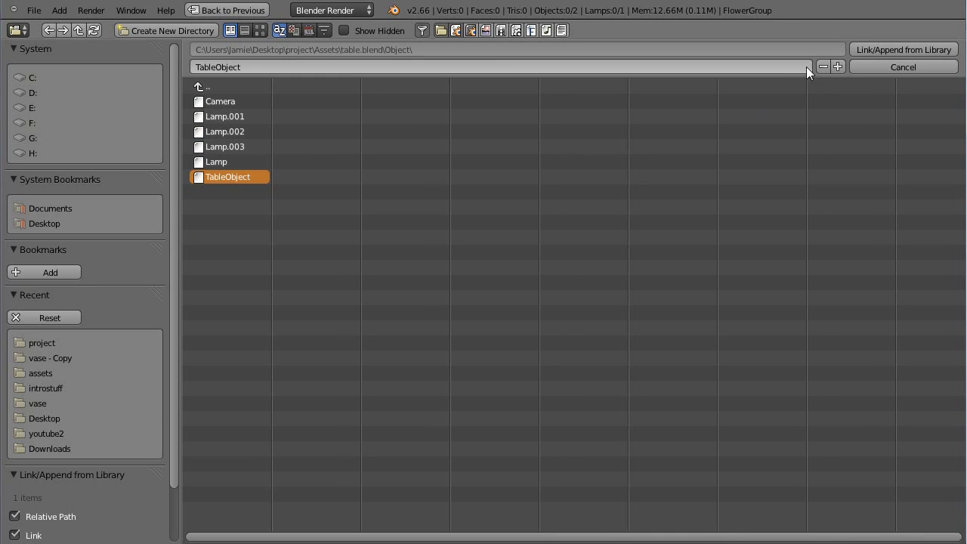
click(874, 49)
scroll(423, 227, down, 8)
scroll(453, 226, up, 2)
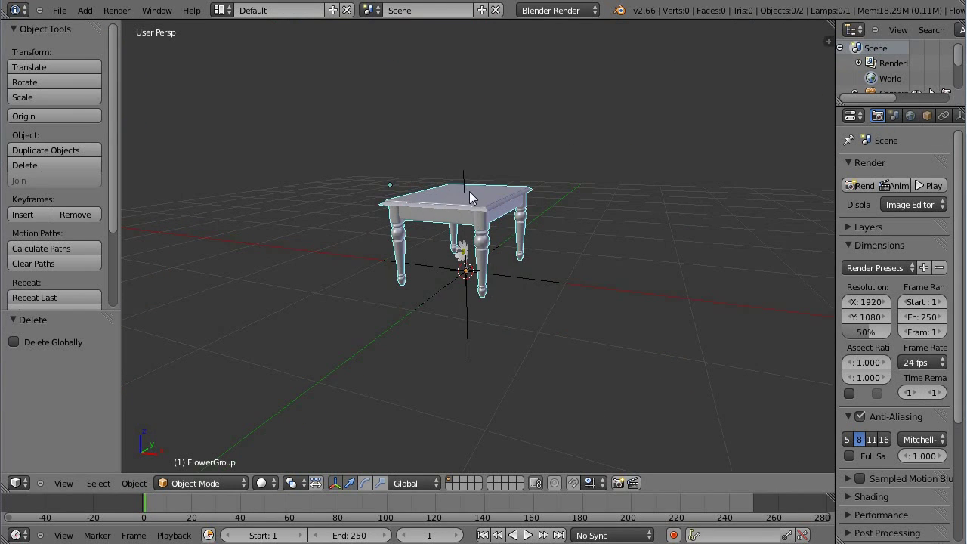
click(59, 10)
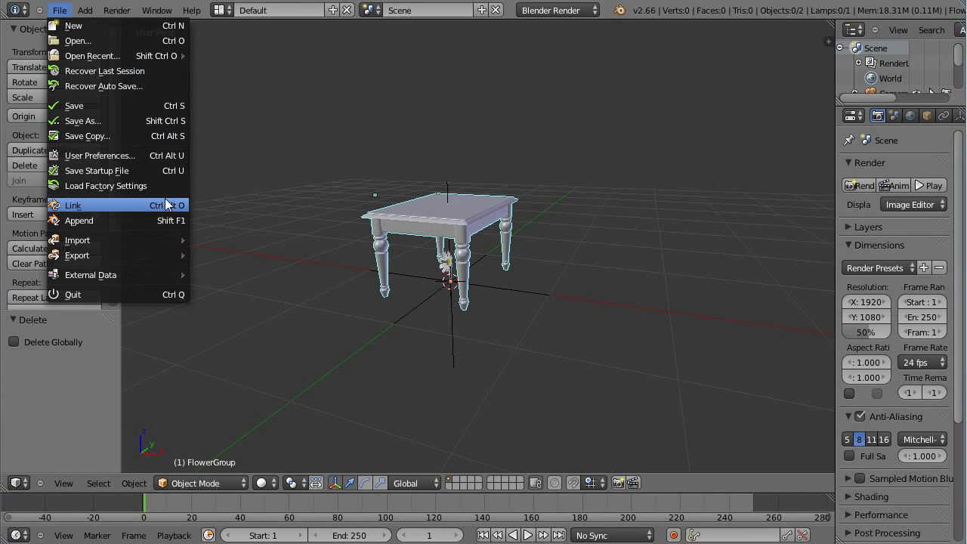
Step: Link the Circle object from vase.blend's Object folder, bringing the red vase in
click(141, 202)
click(201, 88)
click(203, 88)
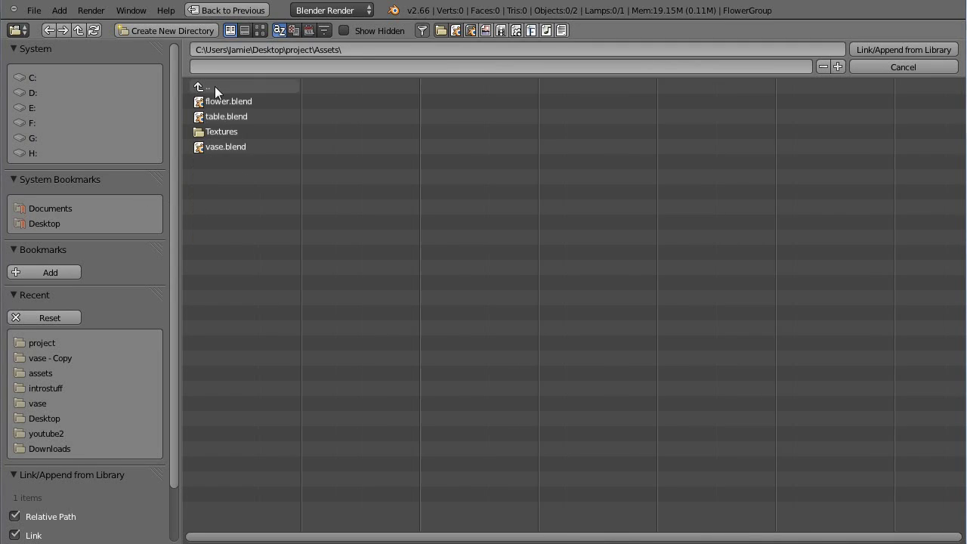
click(239, 143)
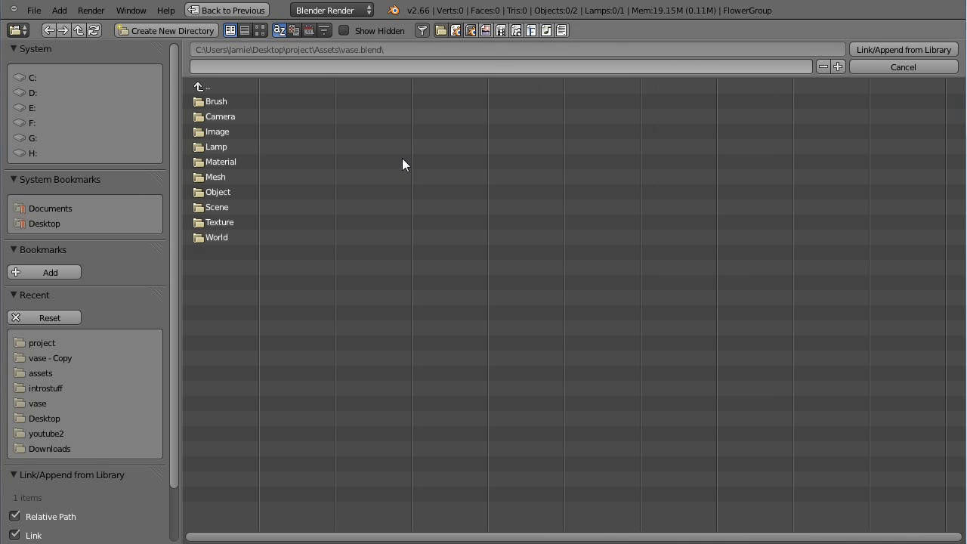
click(211, 193)
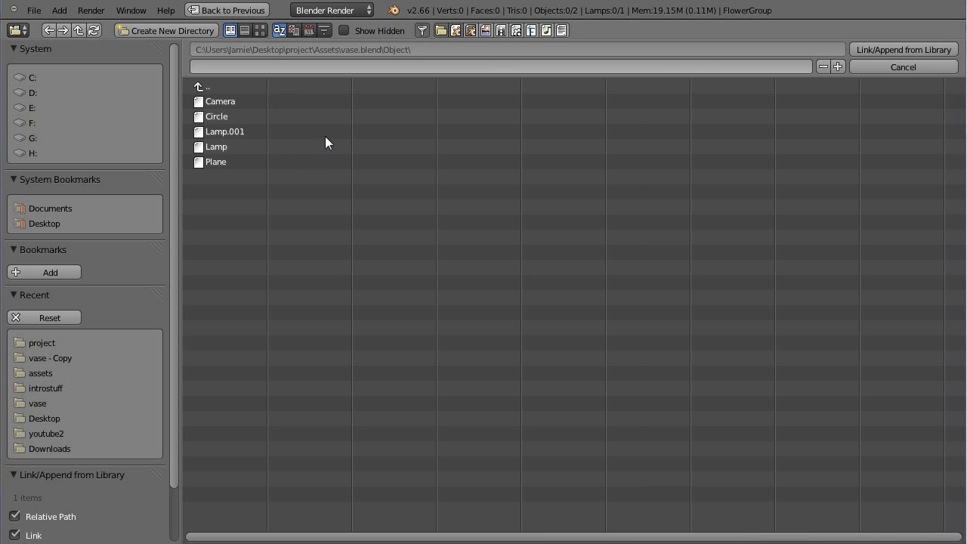
click(237, 117)
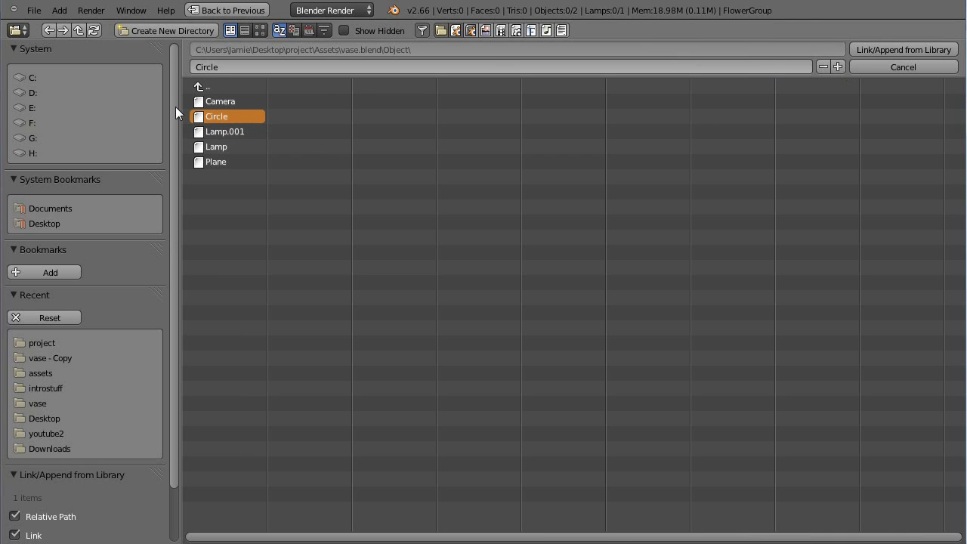
click(915, 48)
scroll(516, 304, up, 8)
middle_drag(447, 236, 407, 272)
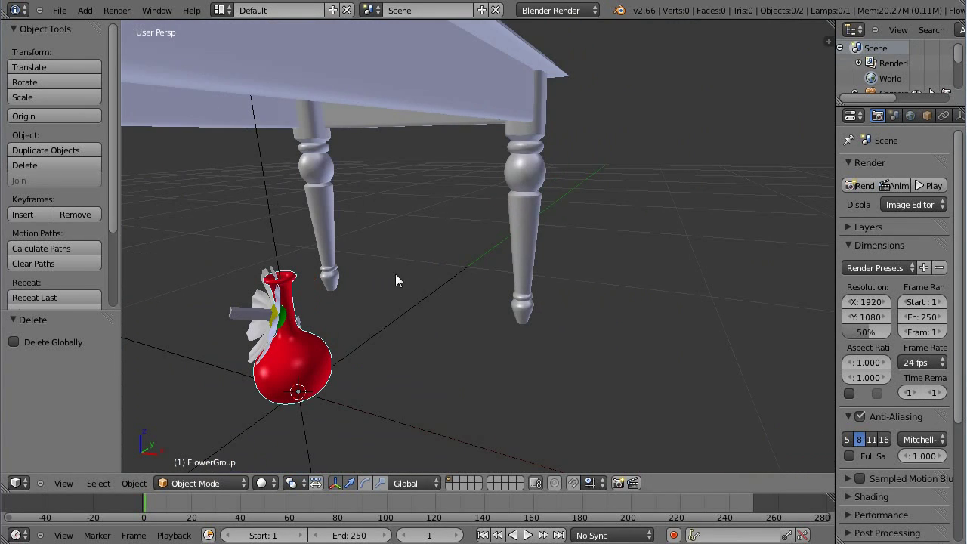
Step: Select only the FlowerGroup instance and raise it toward the tabletop
right_click(355, 363)
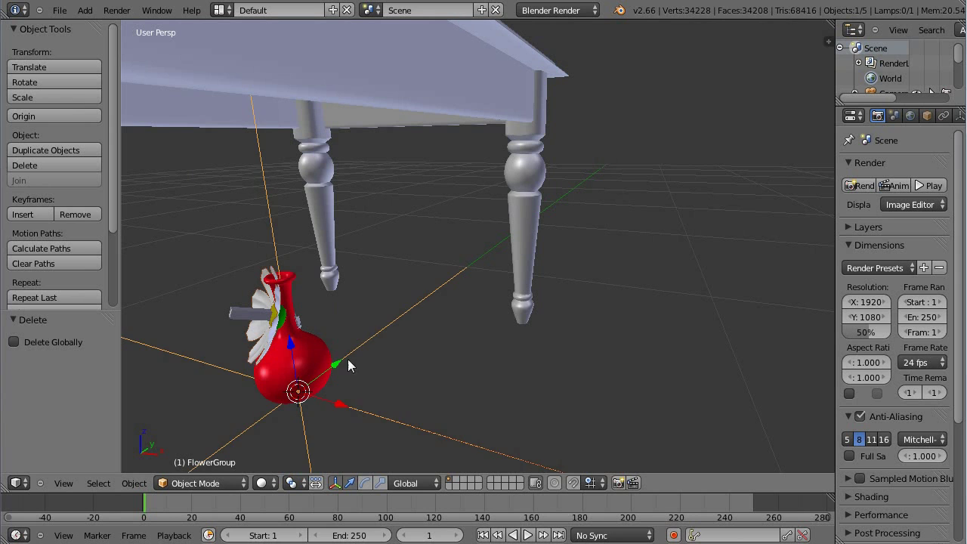
shift+right_click(320, 339)
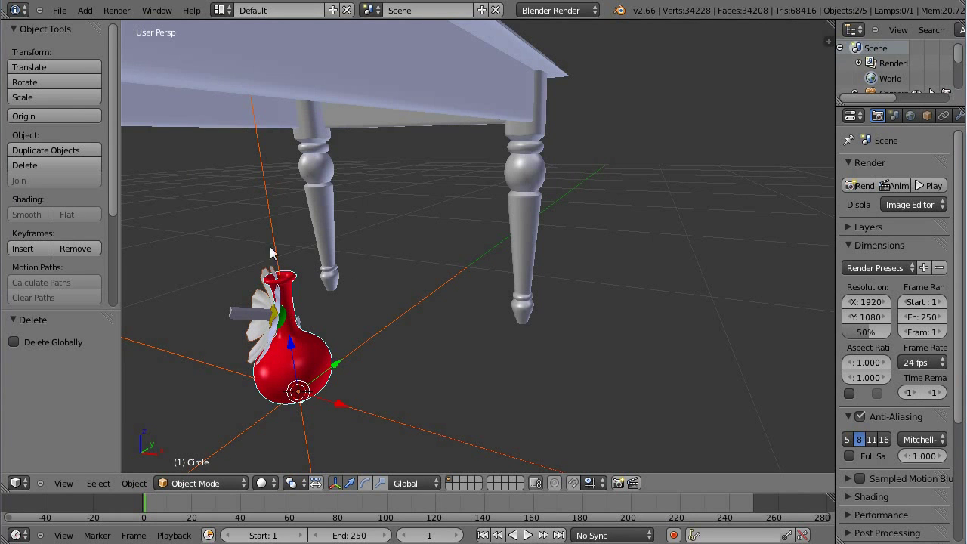
key(ctrl+z)
scroll(420, 285, down, 5)
drag(405, 260, 427, 102)
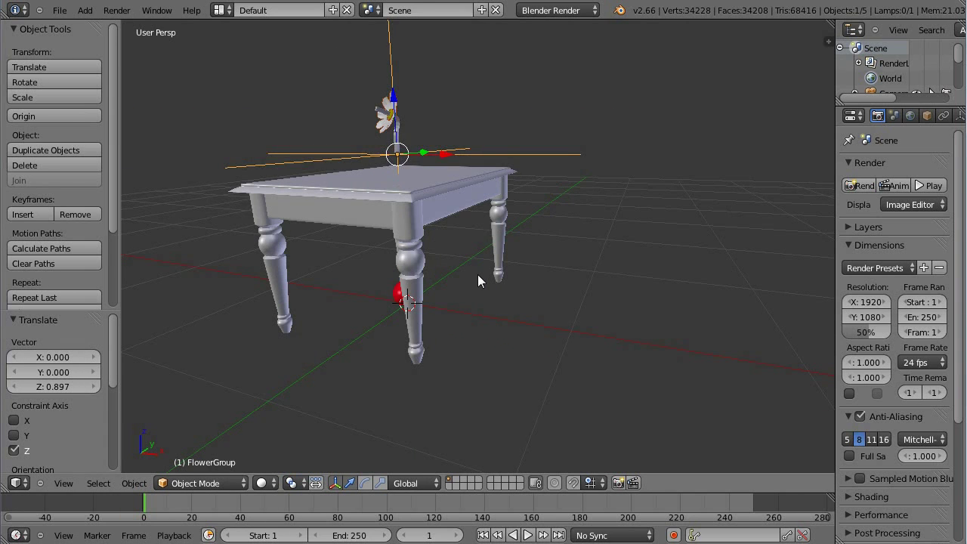
scroll(453, 268, up, 5)
Step: Select the linked red vase and request a proxy for it with Ctrl+Alt+P
right_click(274, 317)
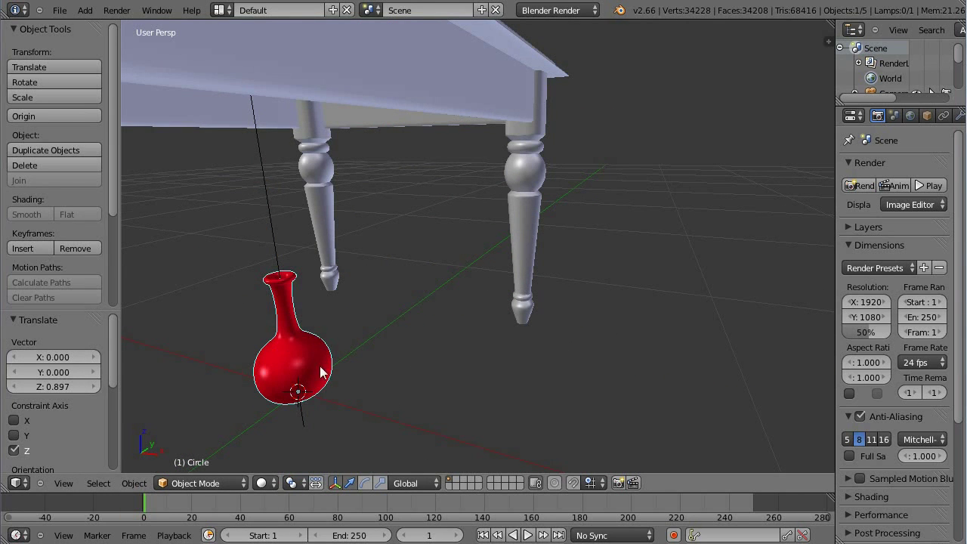
key(g)
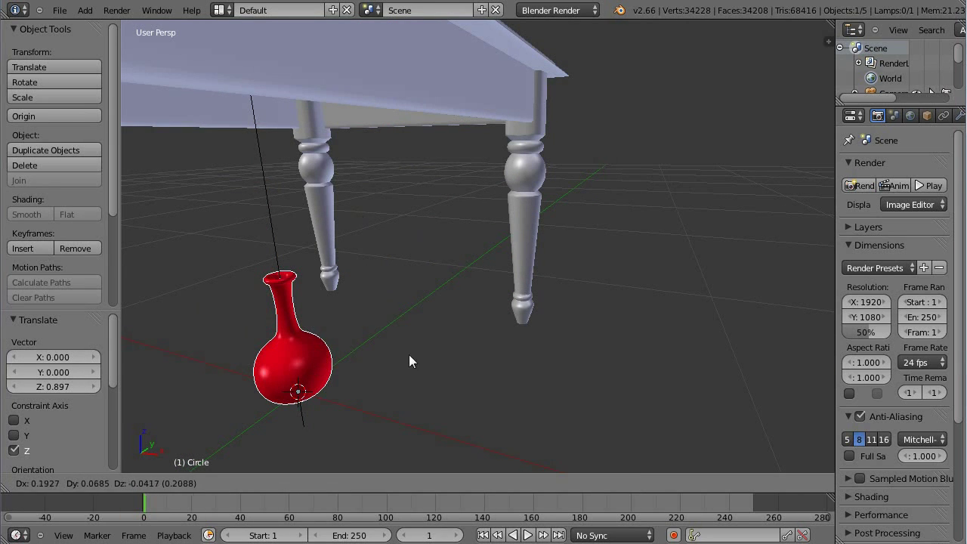
key(Escape)
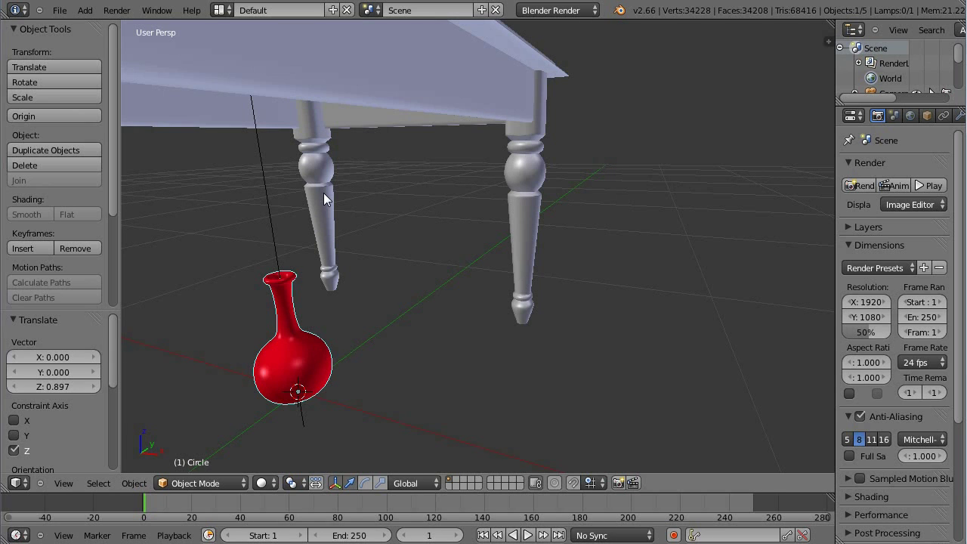
key(ctrl+alt+p)
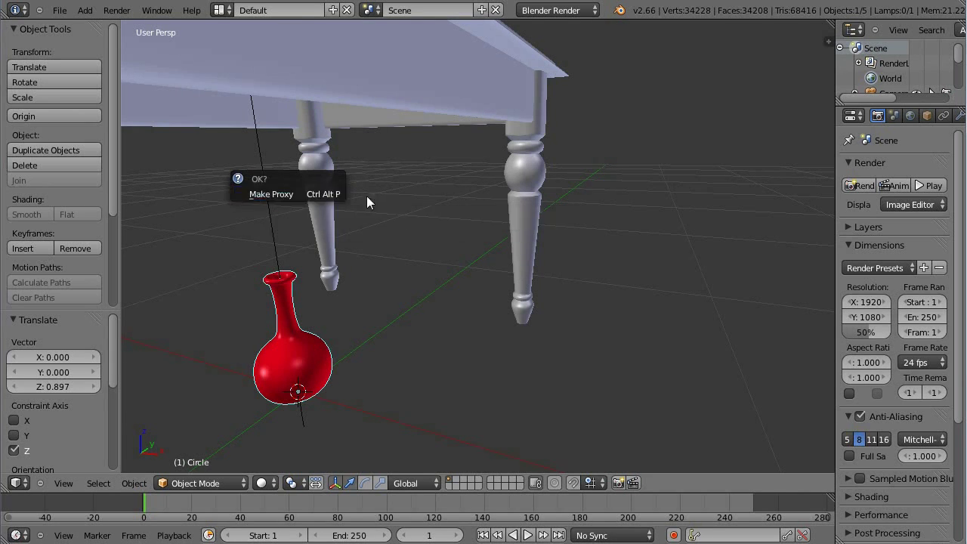
Step: Make the vase proxy and move Circle_proxy up onto the tabletop
click(335, 197)
middle_drag(285, 236, 441, 291)
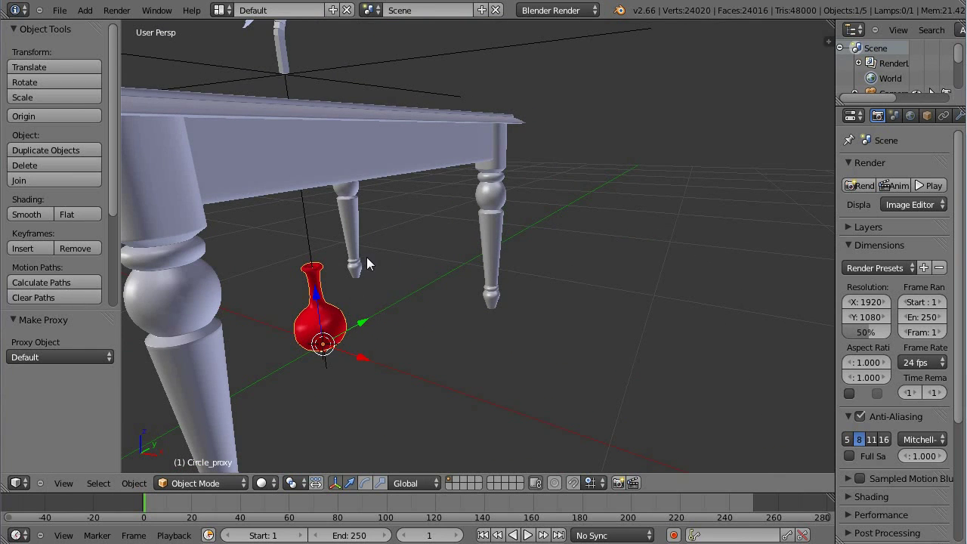
middle_drag(273, 220, 367, 171)
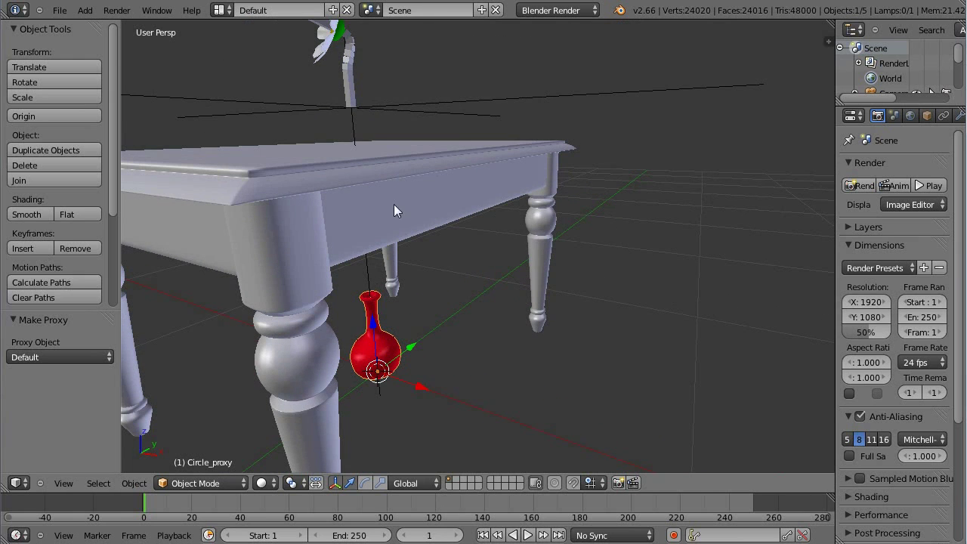
key(g)
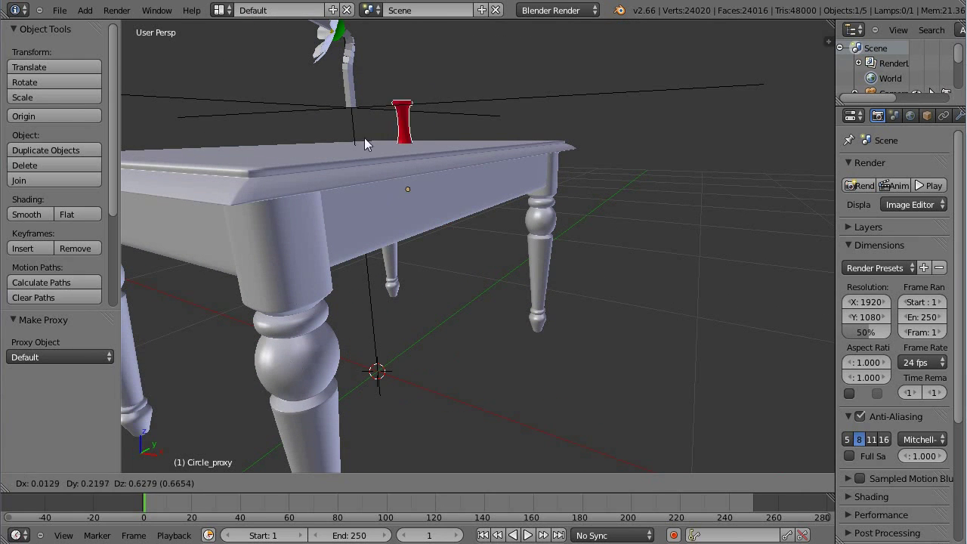
click(353, 92)
middle_drag(355, 91, 522, 197)
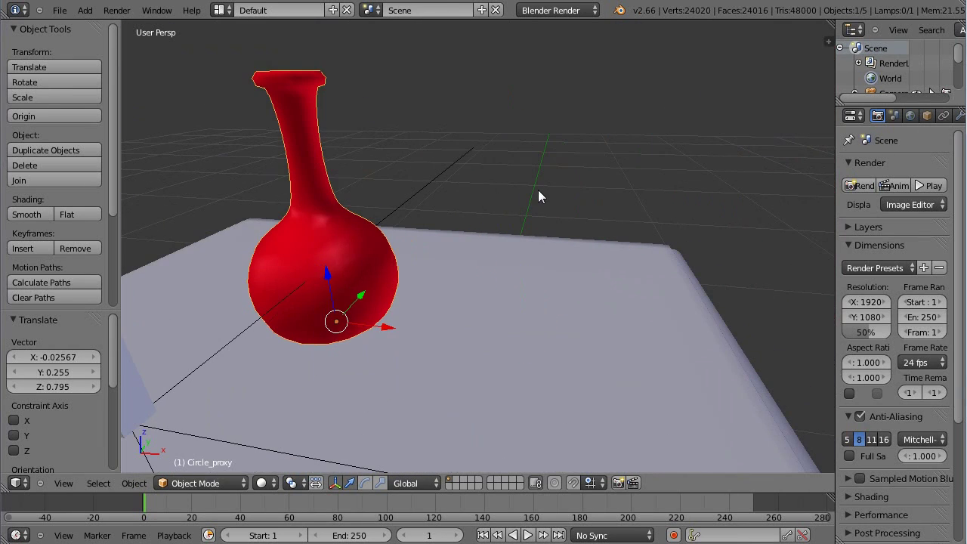
key(g)
click(491, 198)
Step: In right orthographic view, fine-tune the vase's position on the tabletop
key(KP_3)
key(KP_5)
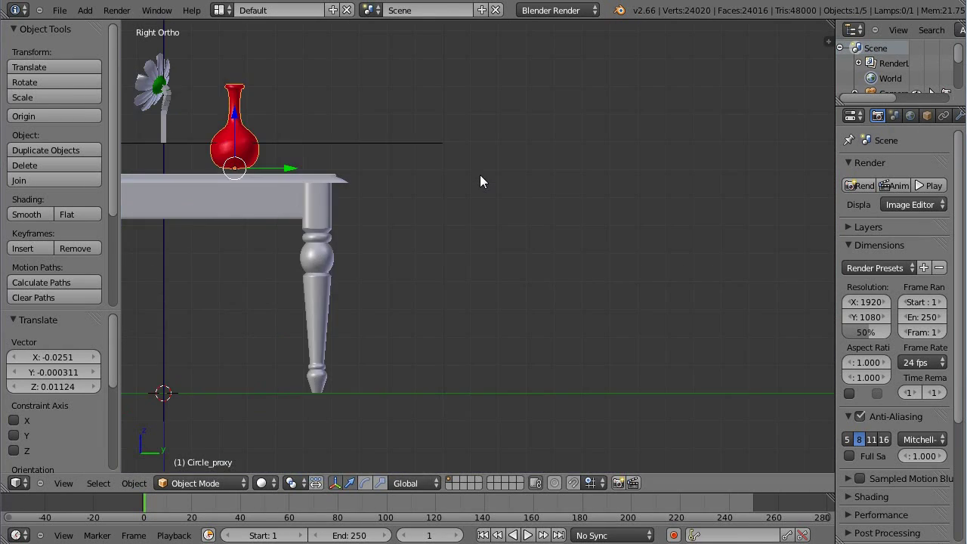
key(KP_Decimal)
scroll(643, 301, up, 2)
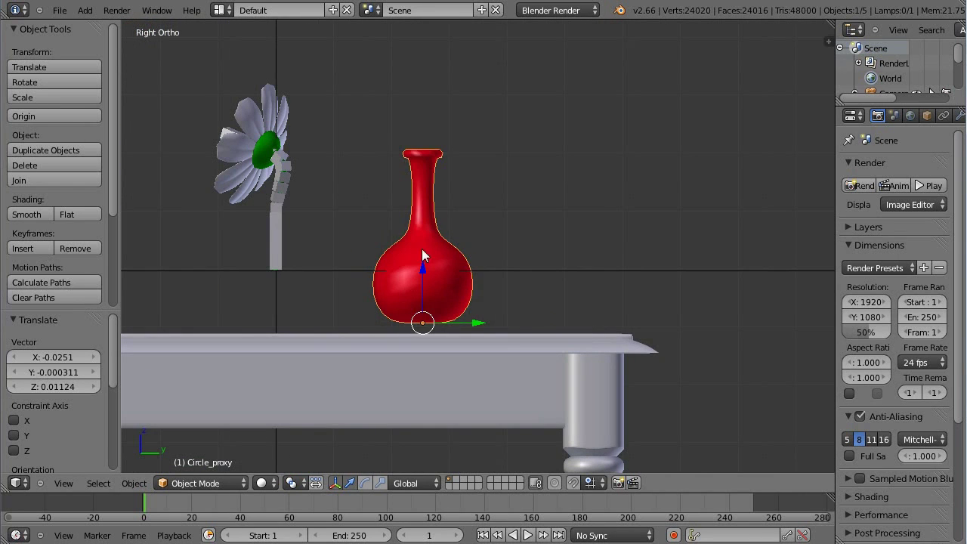
key(g)
click(623, 259)
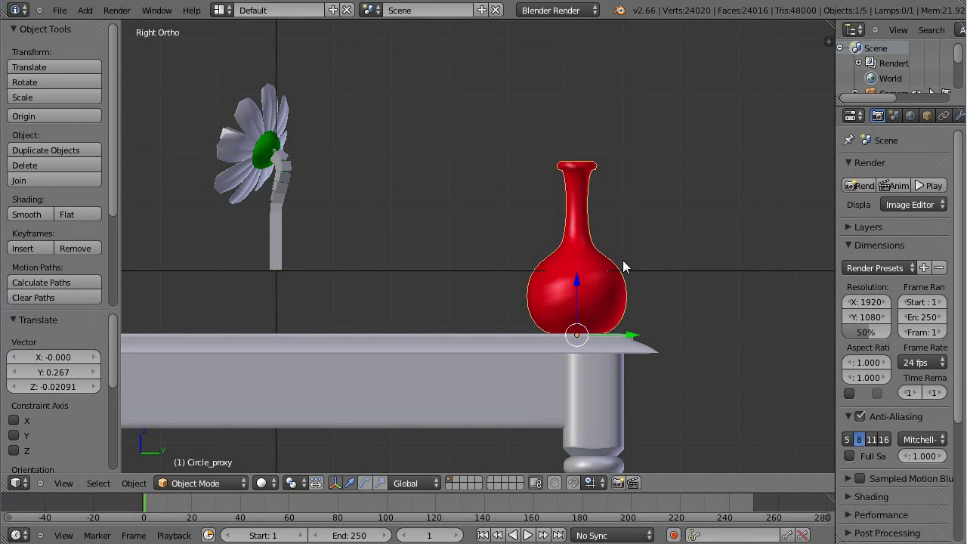
scroll(620, 280, up, 5)
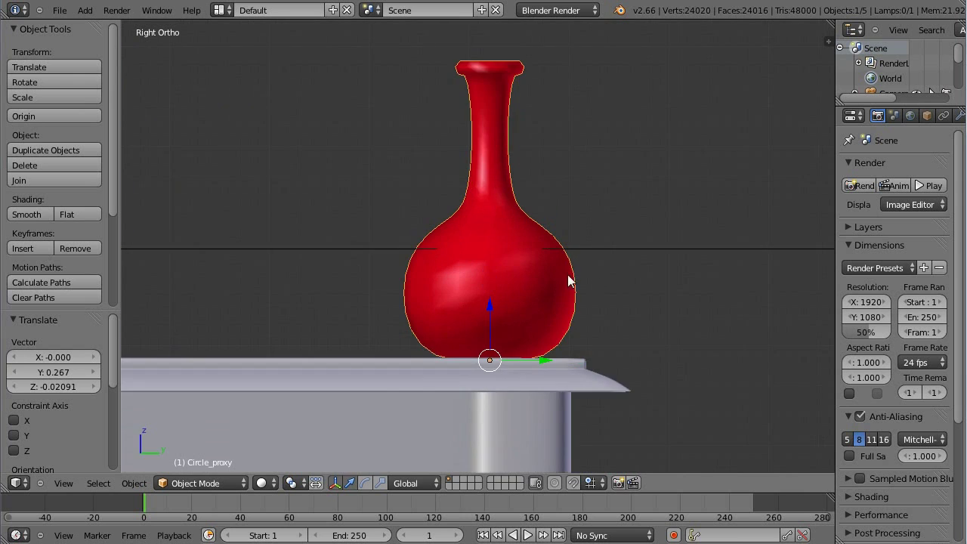
key(g)
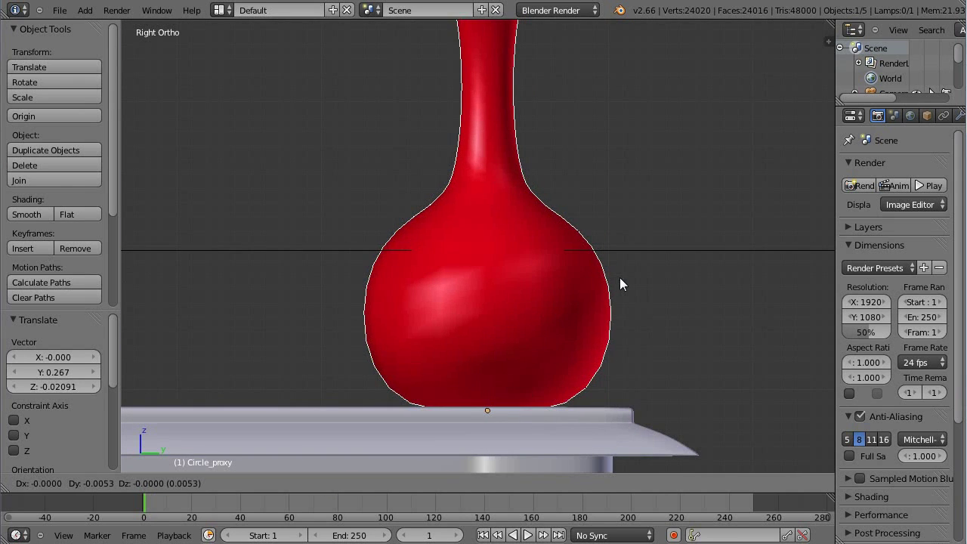
click(612, 277)
scroll(363, 140, down, 4)
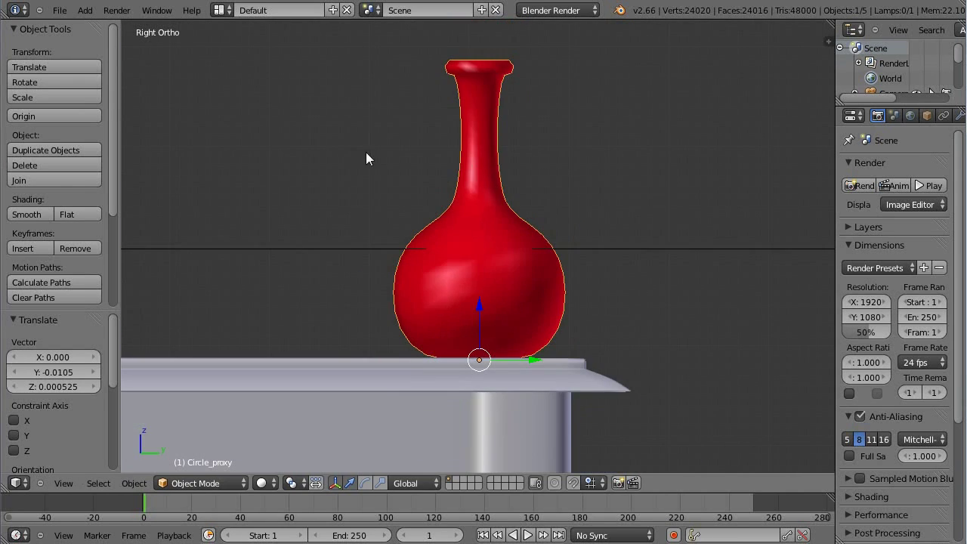
Step: Move the FlowerGroup daisy into the vase neck, aligning it in front and side views
right_click(253, 296)
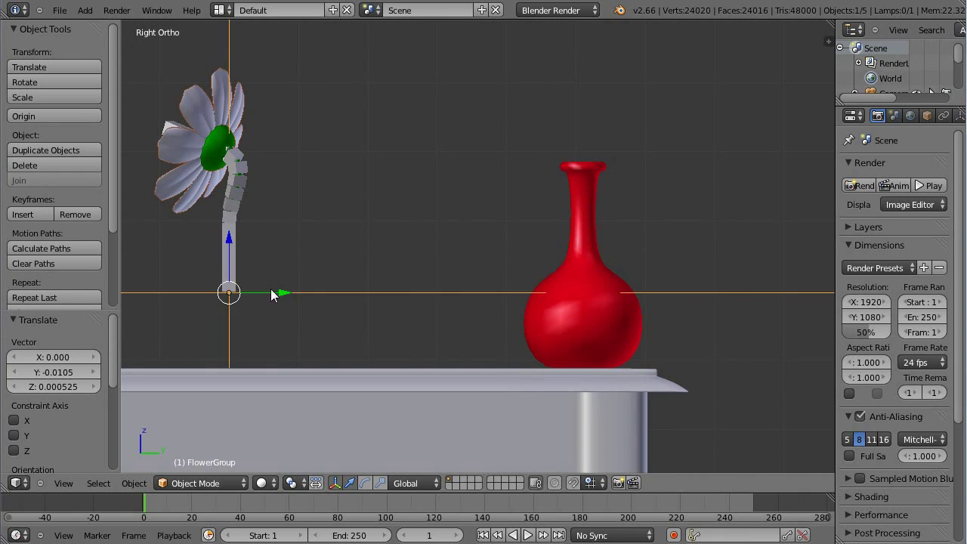
key(g)
click(668, 232)
key(KP_1)
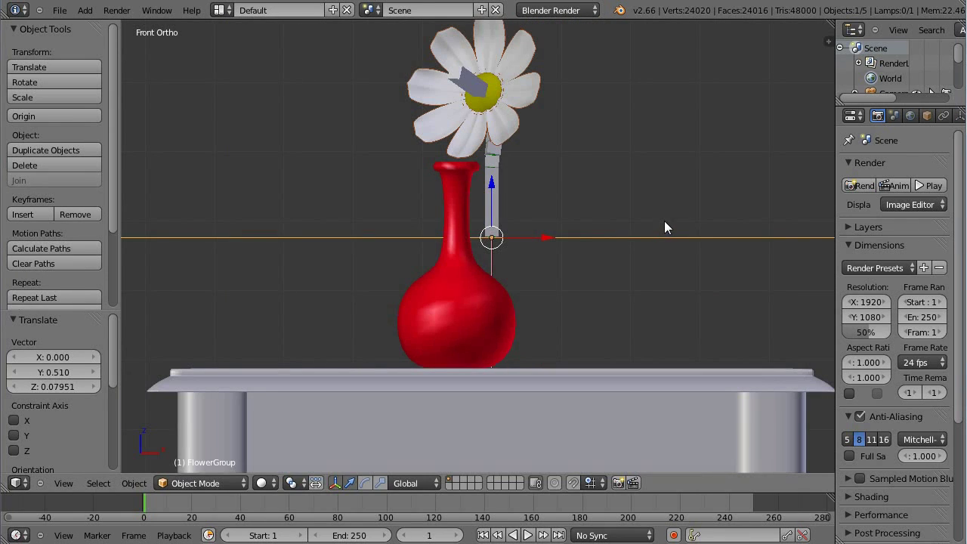
key(g)
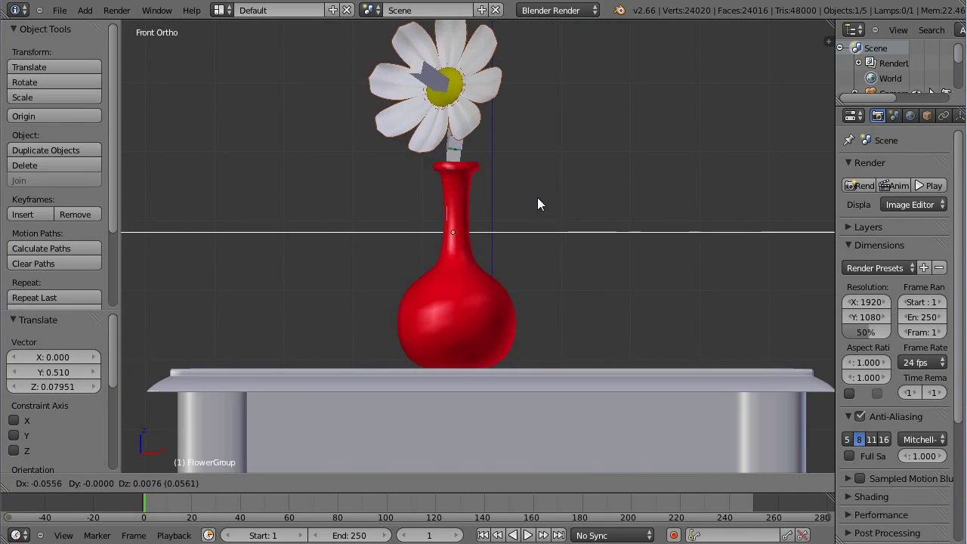
click(540, 215)
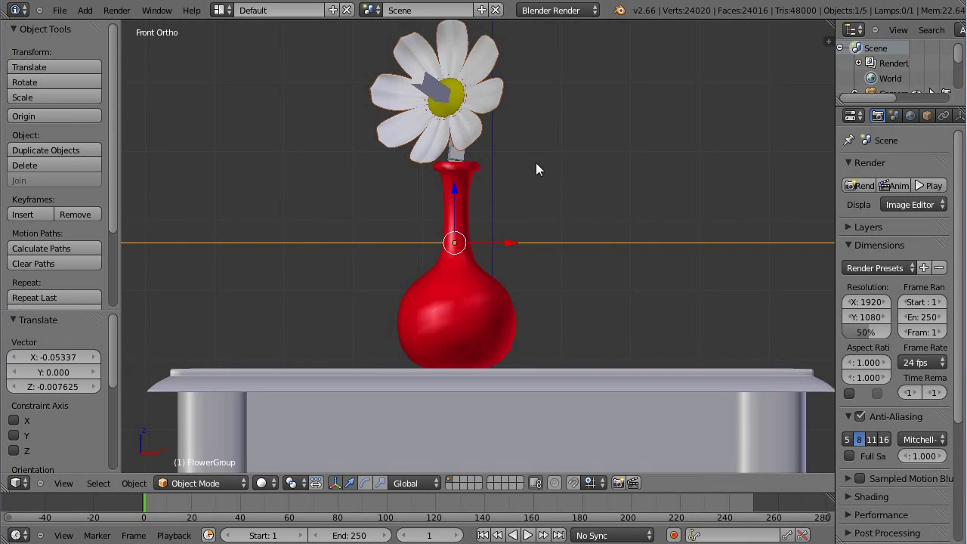
key(KP_3)
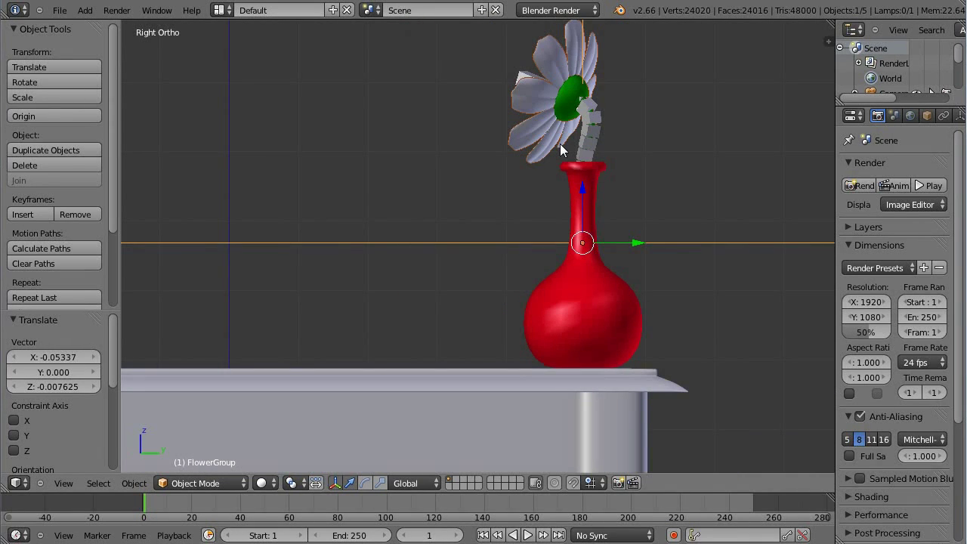
shift+middle_drag(616, 139, 531, 176)
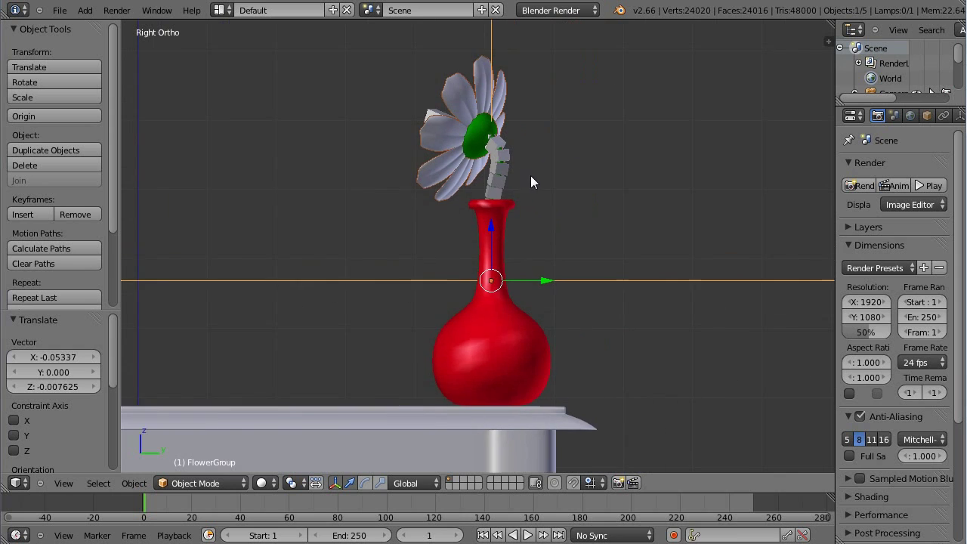
scroll(437, 176, down, 4)
middle_drag(437, 176, 574, 272)
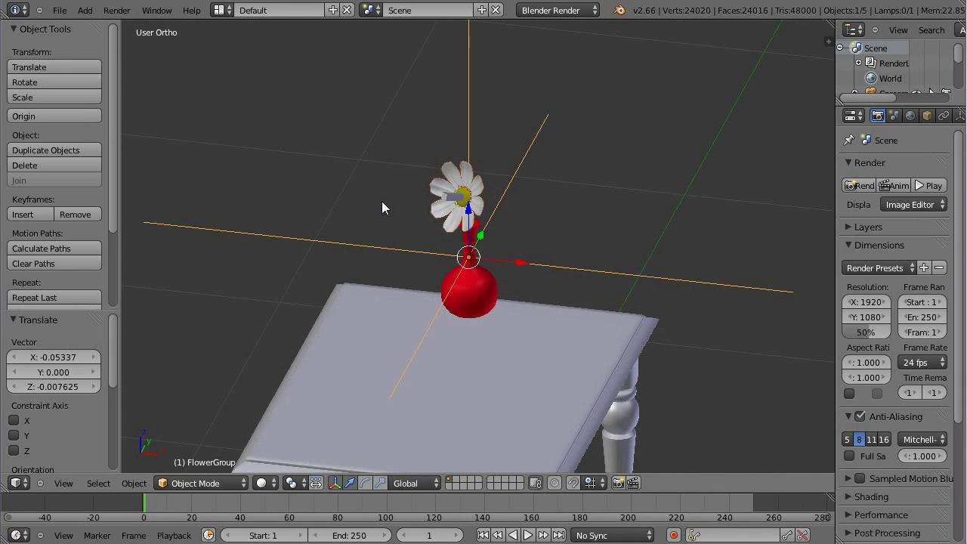
Step: Duplicate the daisy and set the copy down beside the vase
scroll(546, 227, down, 2)
key(shift+d)
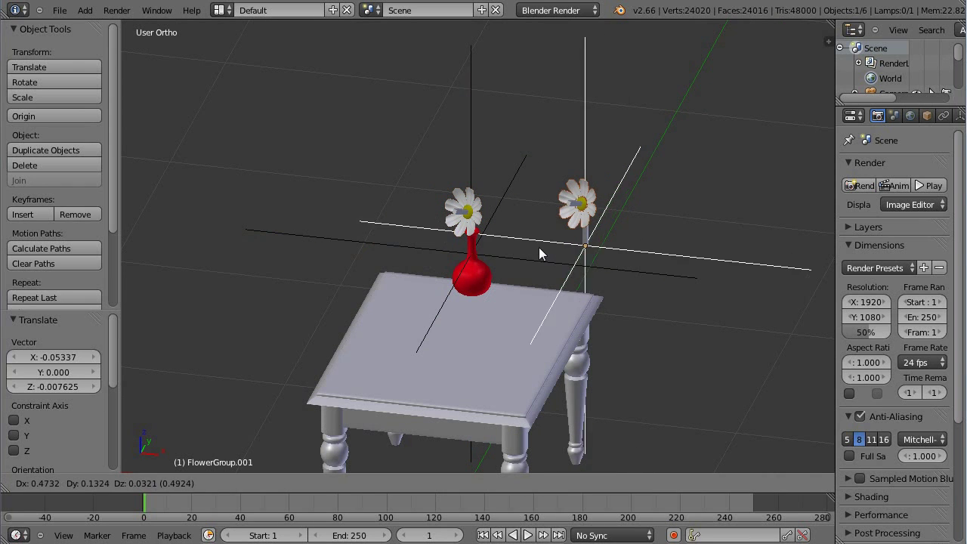
click(500, 253)
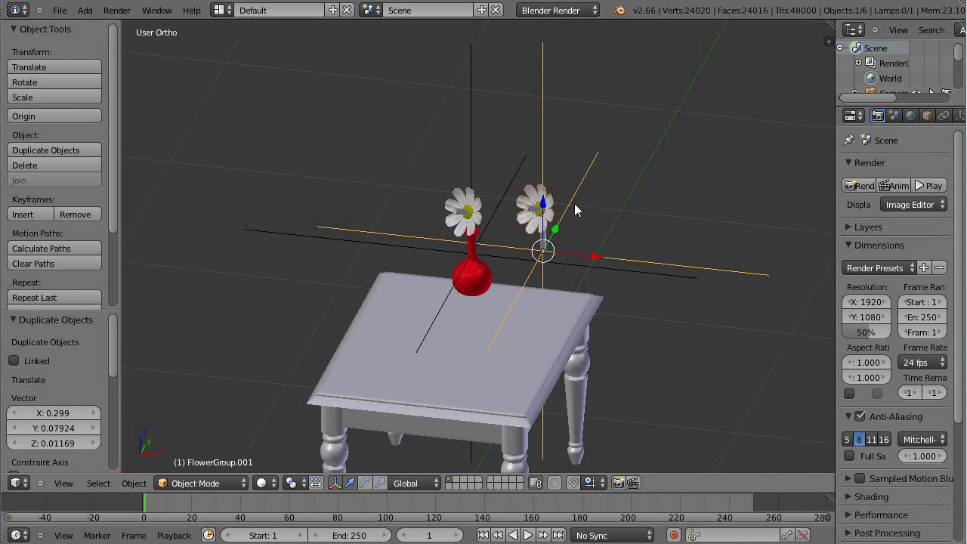
key(shift+a)
mouse_move(336, 378)
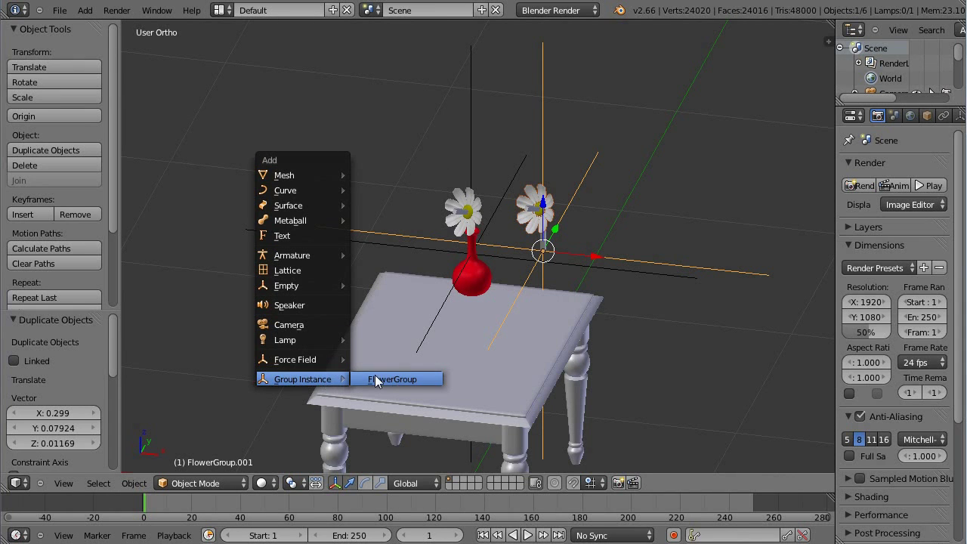
Step: In top view, rotate the daisy copy and place it slightly off-centre in the vase
key(KP_7)
scroll(262, 152, up, 3)
key(r)
click(504, 149)
key(g)
click(331, 166)
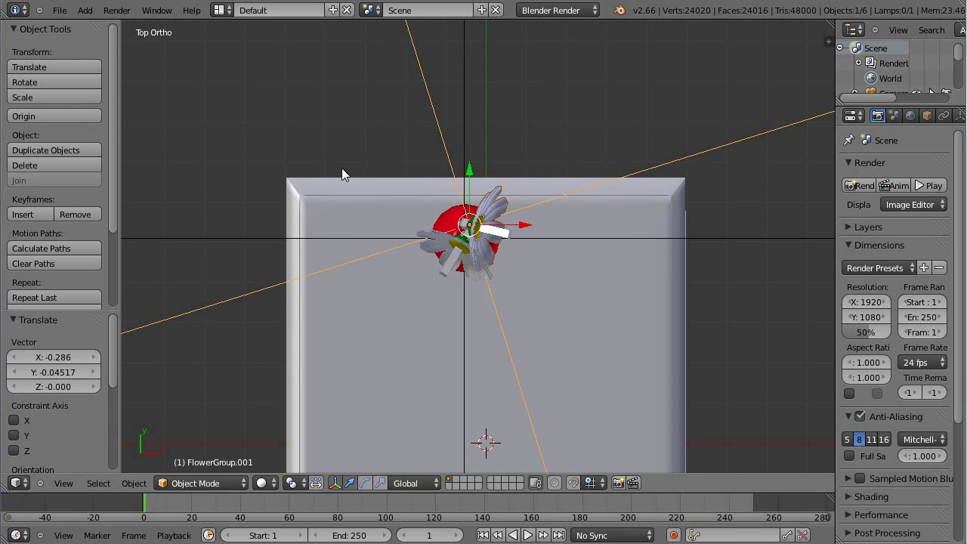
scroll(330, 166, up, 3)
key(r)
click(513, 165)
key(g)
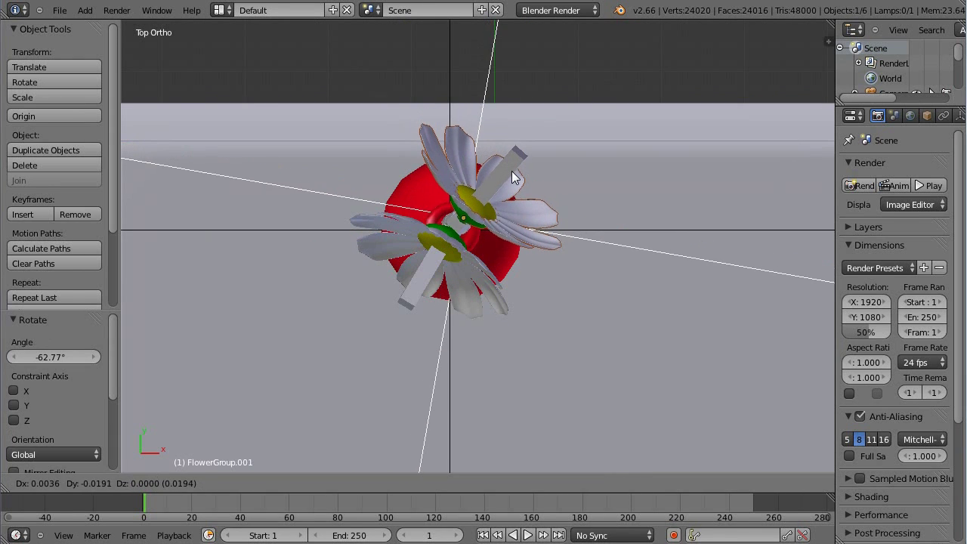
click(571, 166)
Step: Deselect everything and orbit back to an angled view of the vase
key(a)
scroll(597, 196, down, 5)
middle_drag(622, 222, 510, 166)
scroll(529, 178, down, 2)
scroll(542, 183, up, 5)
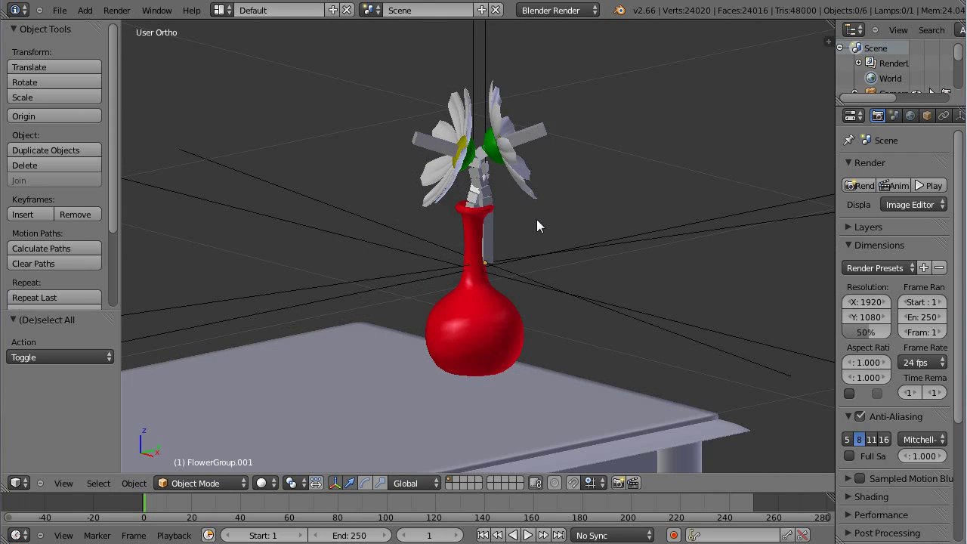
Step: After briefly selecting a daisy, switch to the scene camera view and select the camera
right_click(522, 272)
key(shift+d)
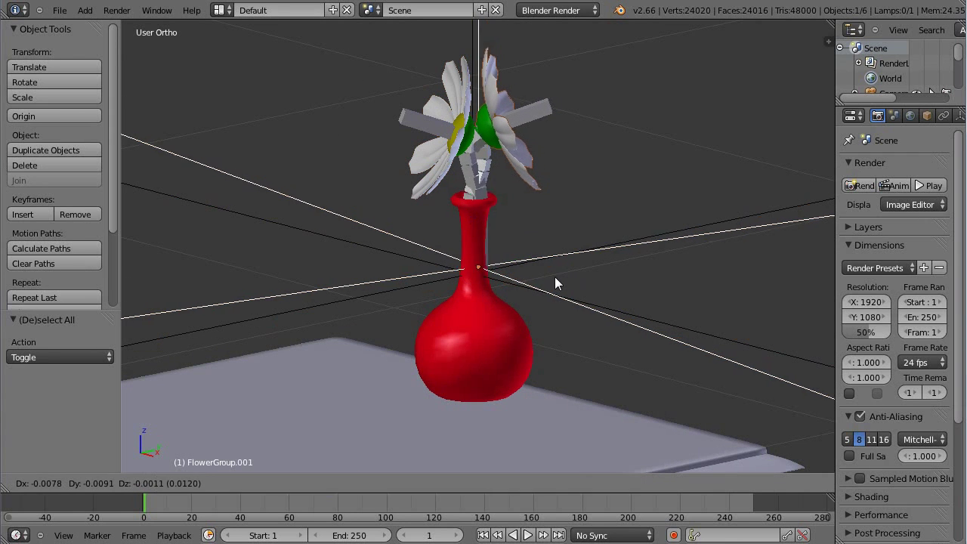
right_click(549, 275)
key(a)
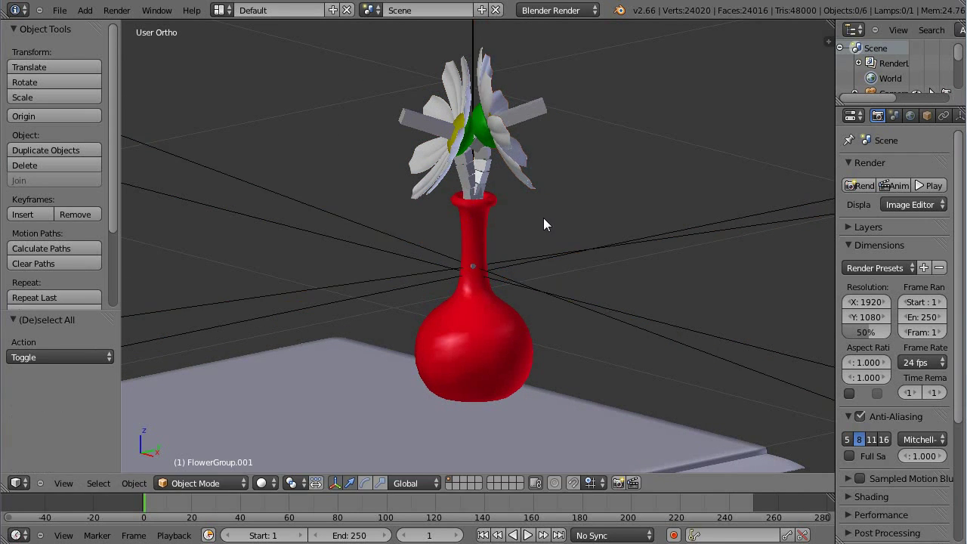
scroll(547, 241, down, 4)
key(KP_0)
right_click(618, 148)
Step: Reframe the camera by moving it closer to the table along its view axis
key(g)
key(z)
key(z)
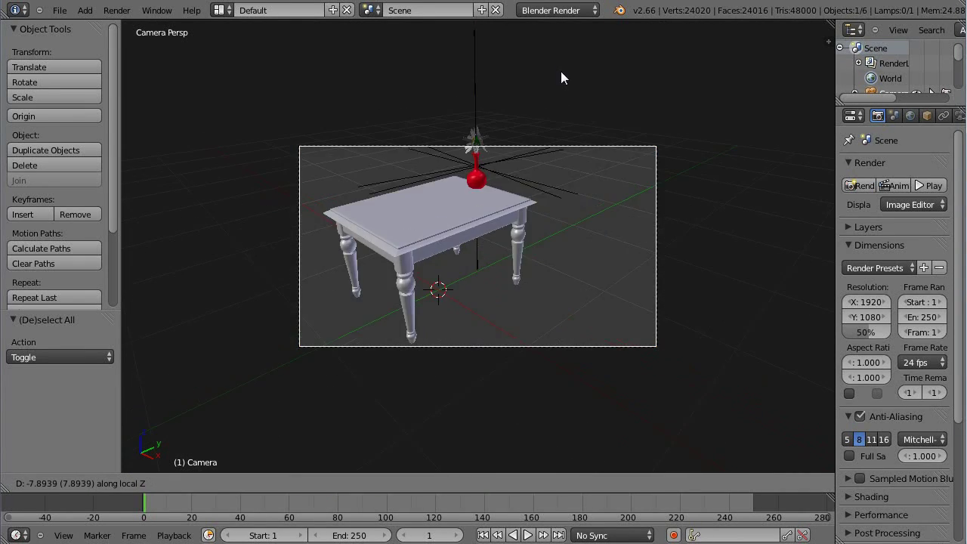
click(569, 94)
key(g)
click(570, 203)
key(g)
key(z)
key(z)
click(563, 261)
key(g)
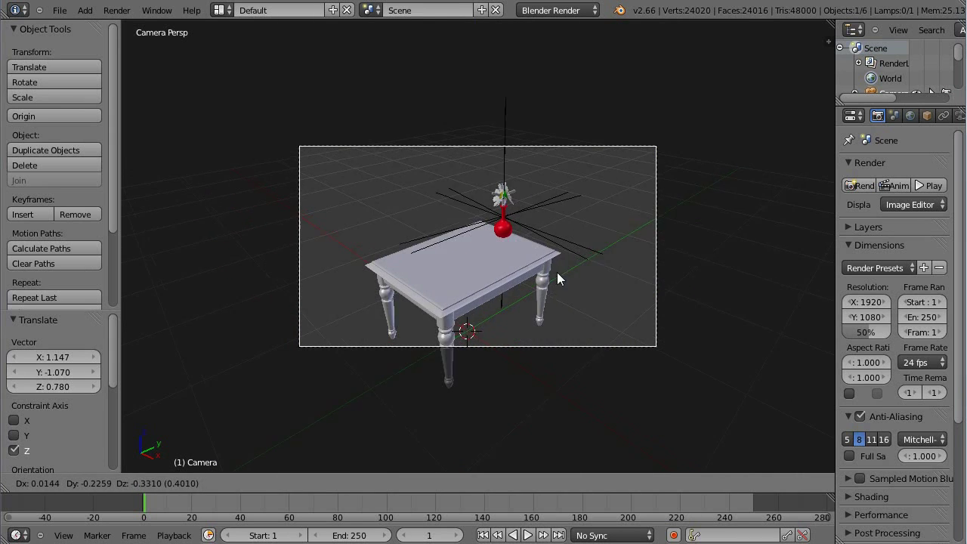
click(550, 293)
scroll(703, 164, down, 3)
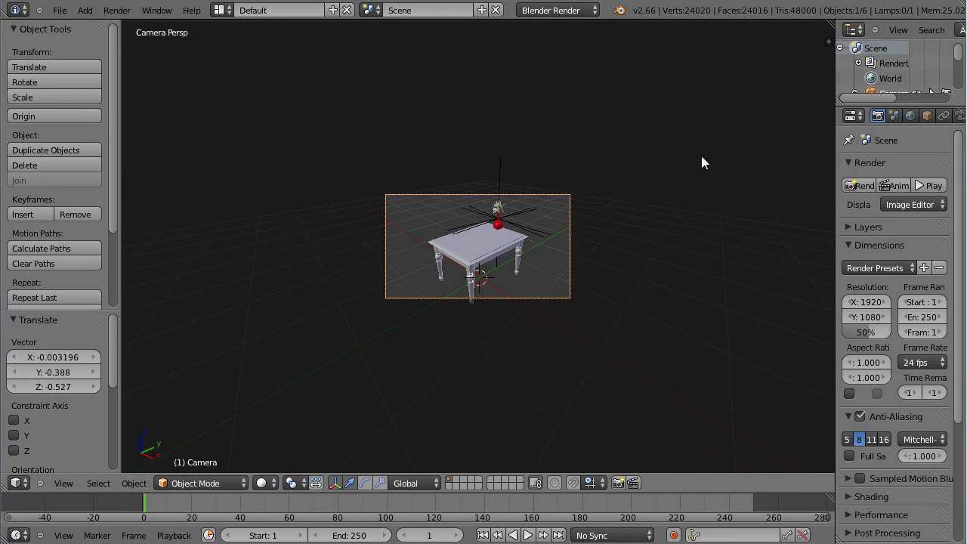
scroll(501, 307, up, 4)
Step: Add a plane scaled about 10.147 times as ground, then select the lamp and leave camera view
key(shift+a)
mouse_move(491, 312)
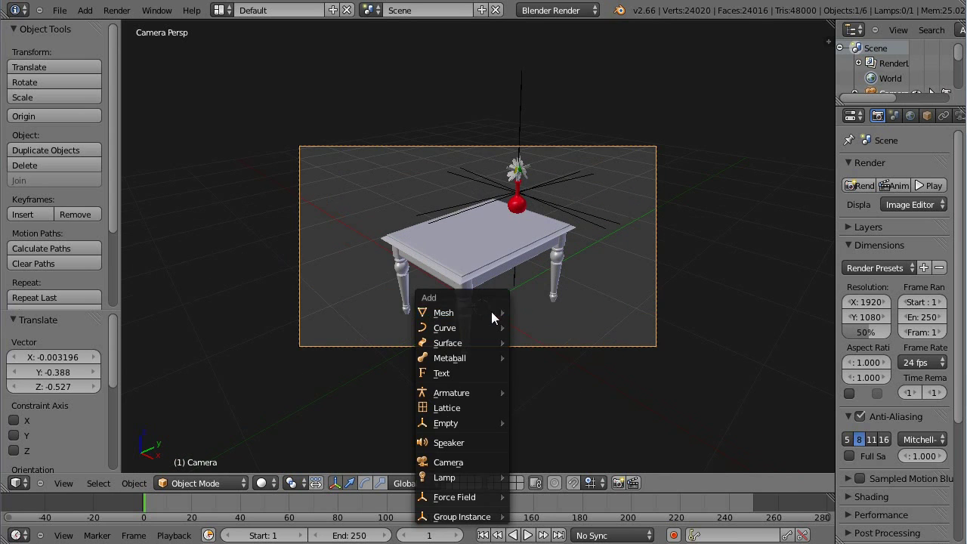
click(538, 312)
key(s)
click(633, 297)
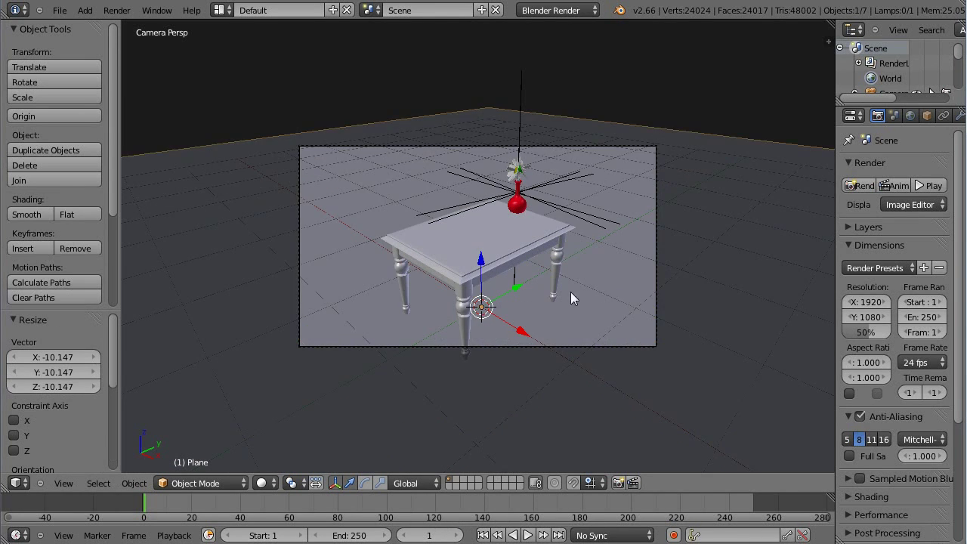
scroll(715, 198, down, 3)
right_click(810, 356)
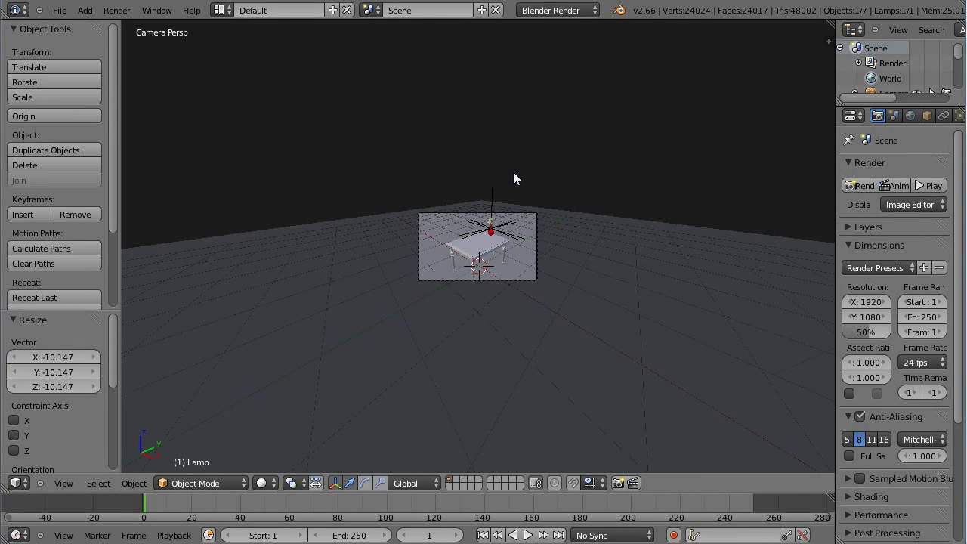
key(KP_0)
Step: Make the lamp a Sun with 0.8 energy, rotated and moved down to the right
scroll(876, 124, down, 3)
click(919, 117)
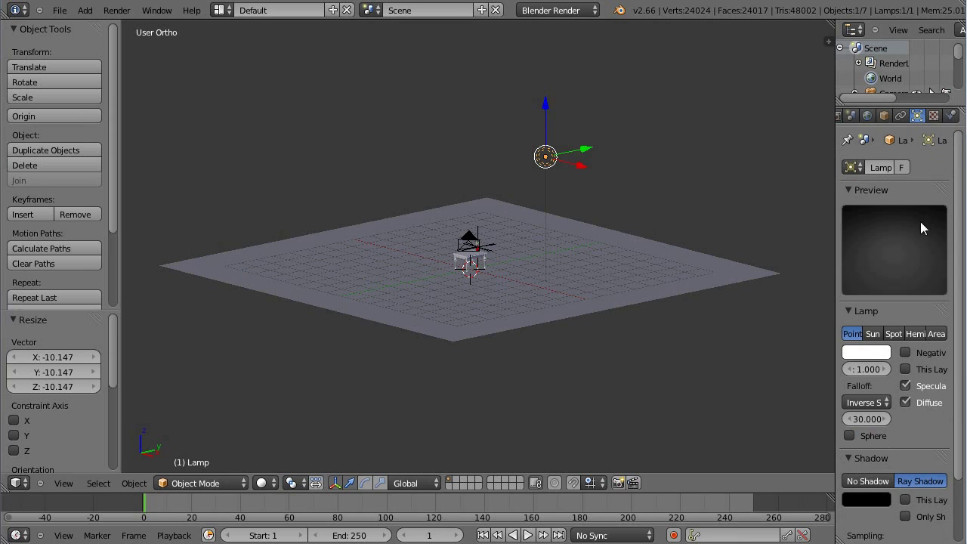
click(872, 334)
scroll(555, 219, up, 8)
scroll(694, 265, down, 4)
key(r)
click(585, 310)
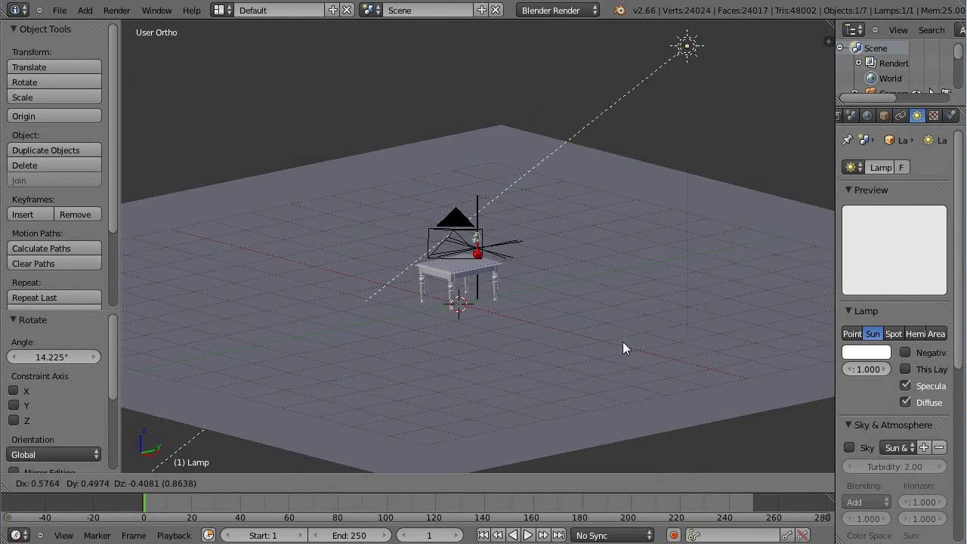
key(g)
click(638, 370)
click(864, 369)
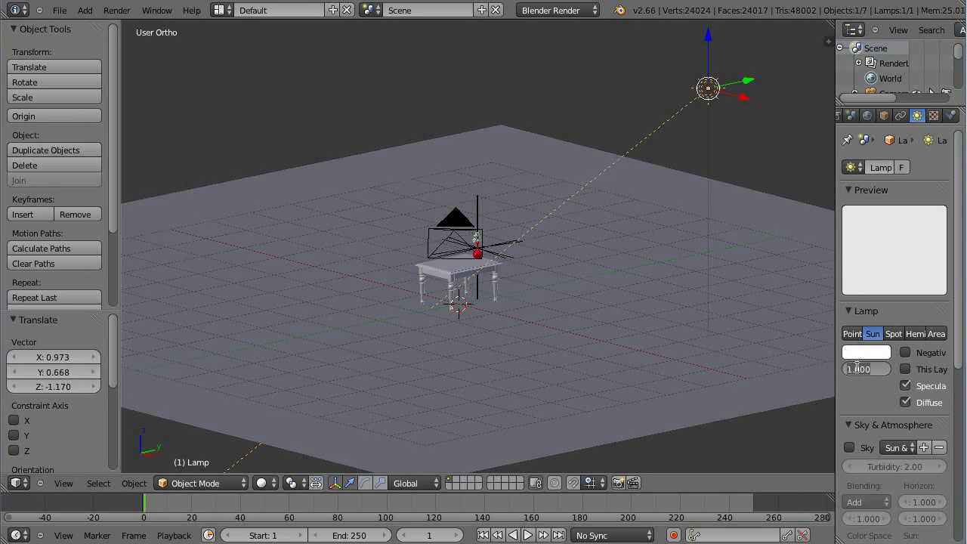
text(0.8)
key(Return)
Step: Duplicate the sun, aim it at the table from the lower left, and render from the camera
key(KP_7)
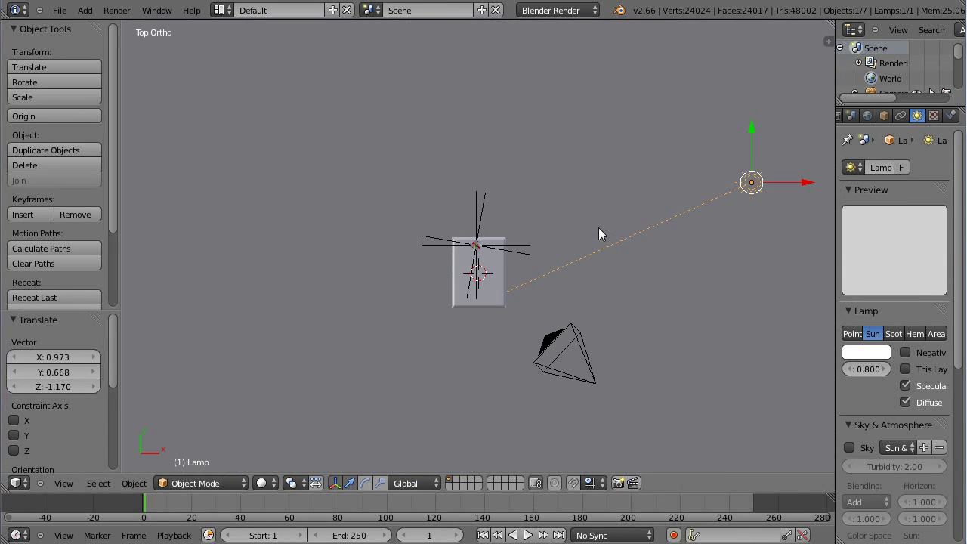
key(shift+d)
click(396, 227)
key(r)
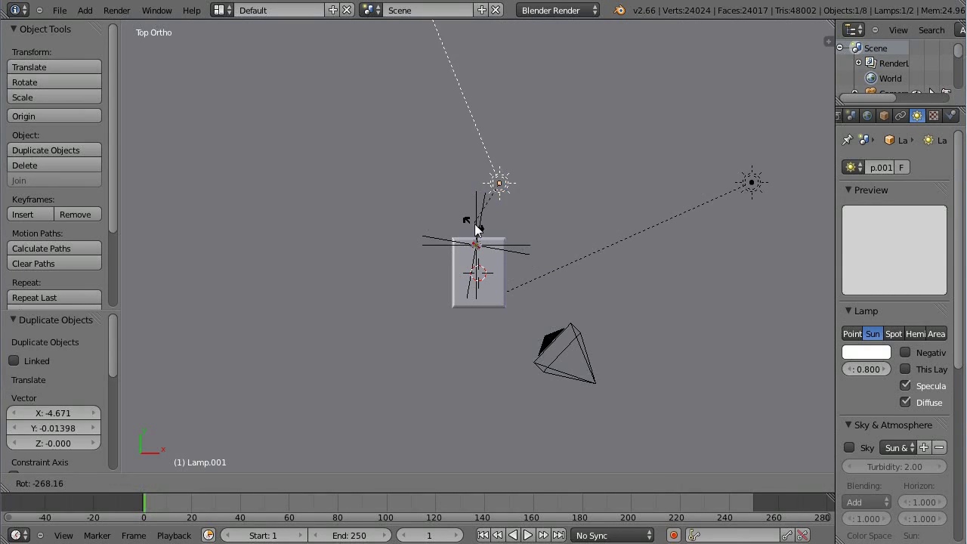
click(387, 142)
key(g)
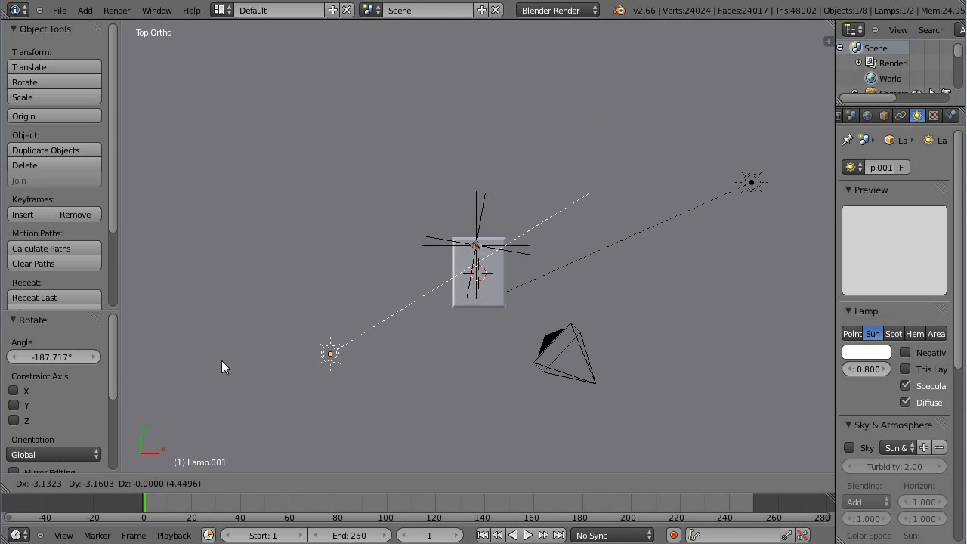
click(306, 335)
key(KP_0)
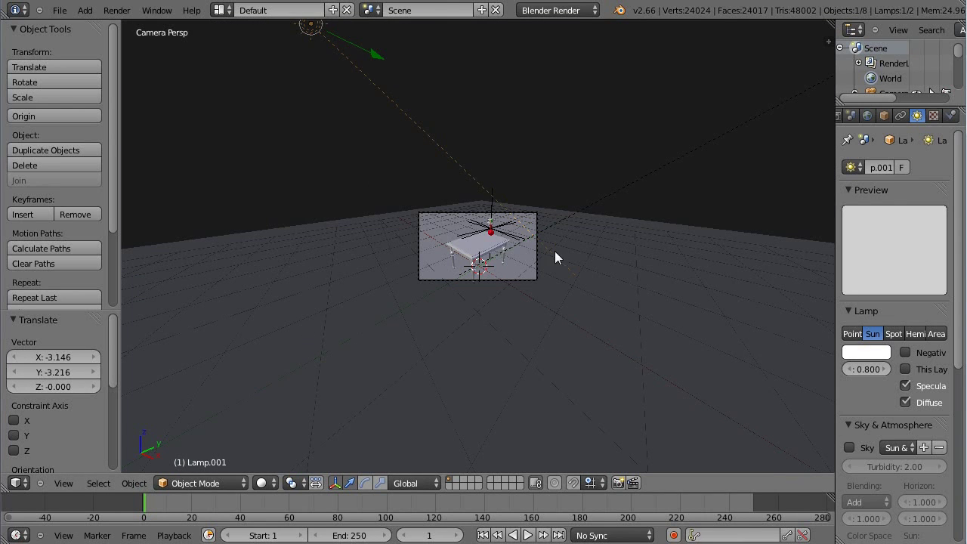
key(F12)
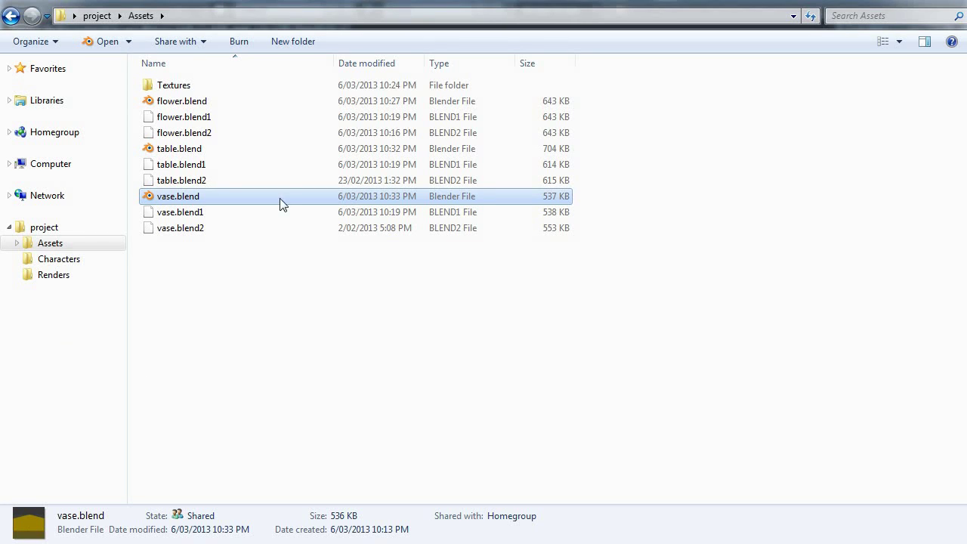
Step: Browse back and forth between the project folder and its Assets folder, ending in the project folder
click(4, 16)
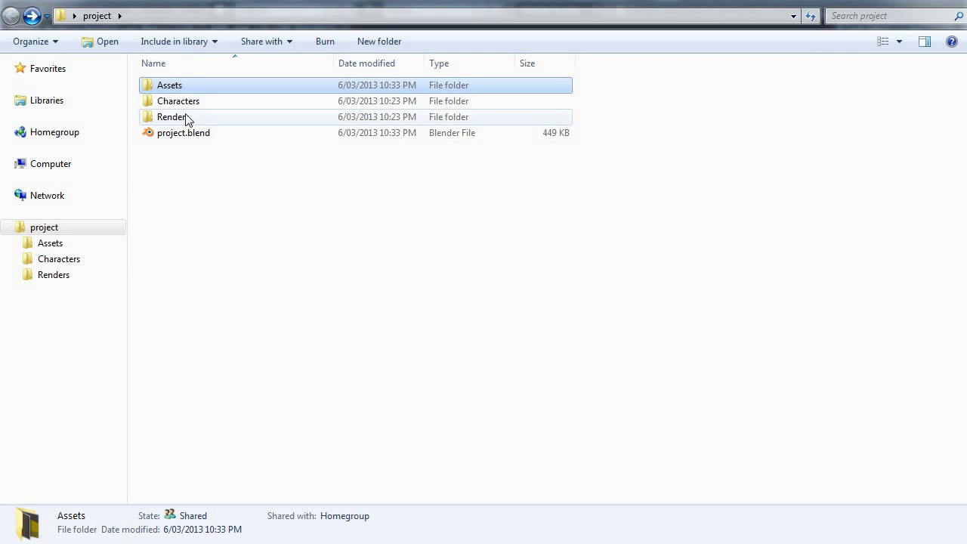
click(31, 16)
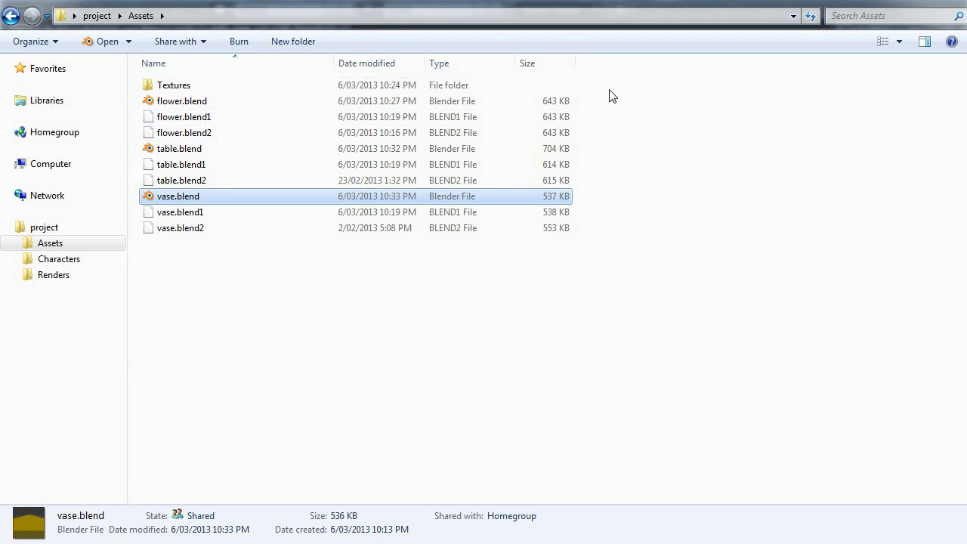
click(211, 284)
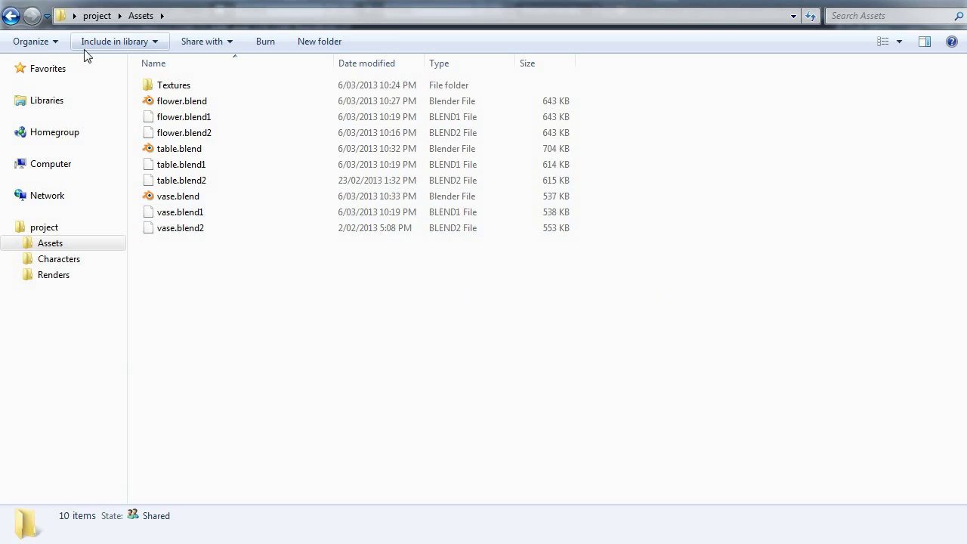
click(9, 19)
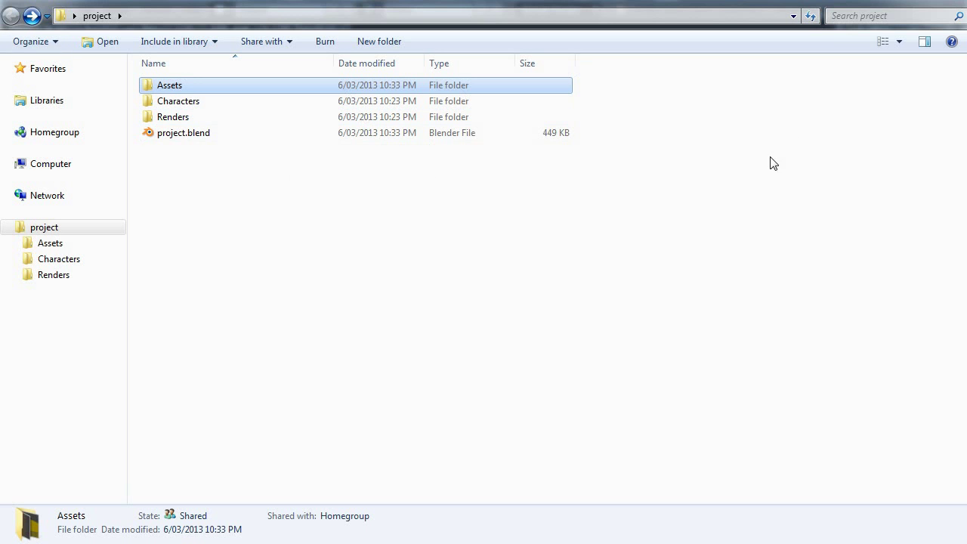
double_click(162, 91)
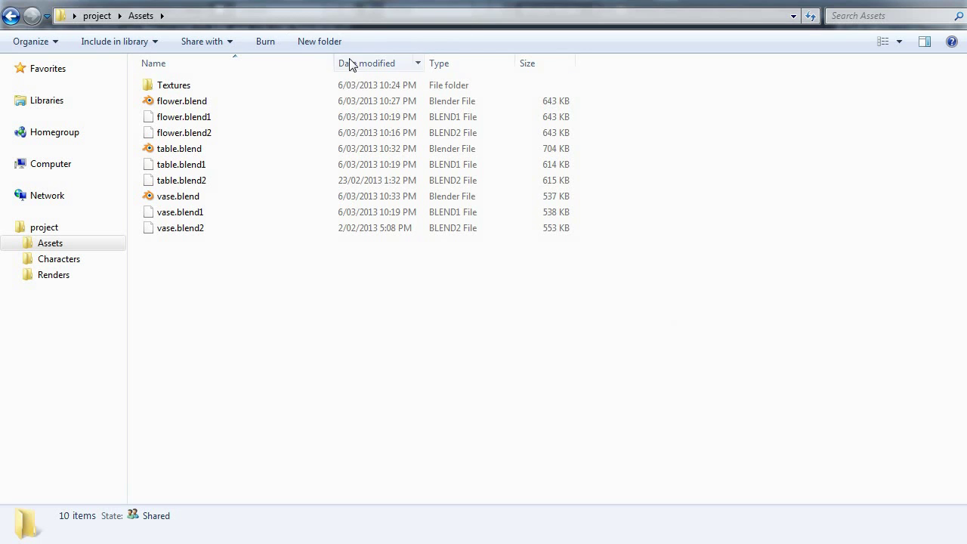
click(10, 16)
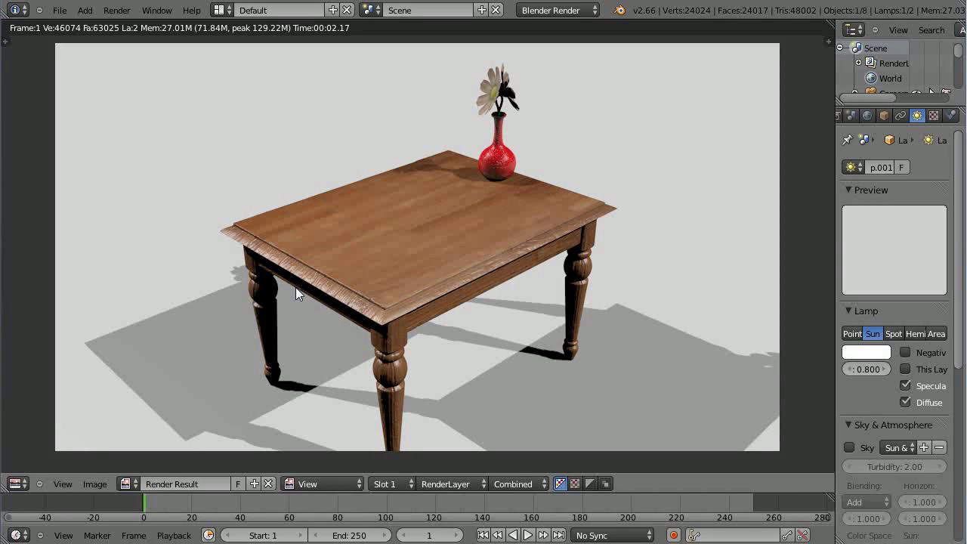
Step: Close the render, show the N sidebar, and select the table, vase proxy and both flower groups
key(Escape)
right_click(430, 259)
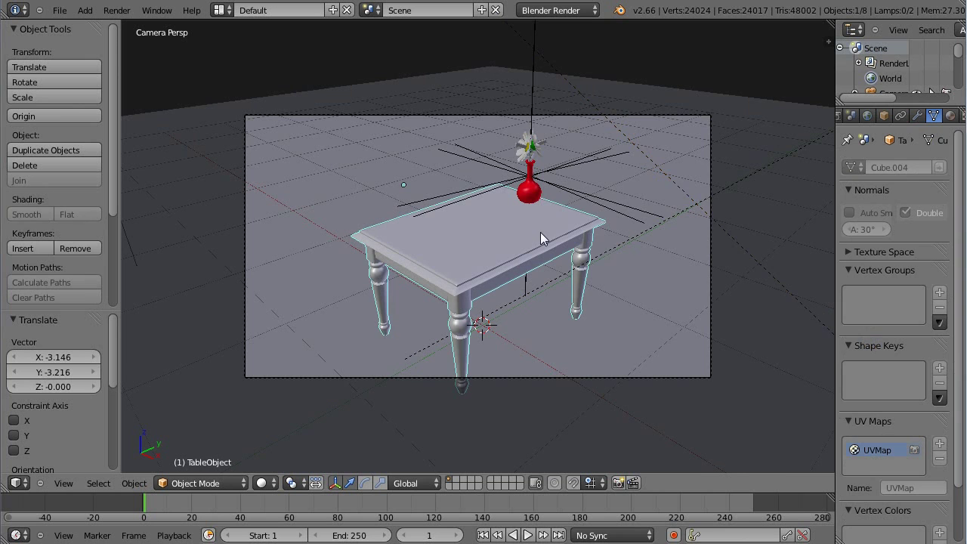
key(n)
scroll(763, 322, up, 6)
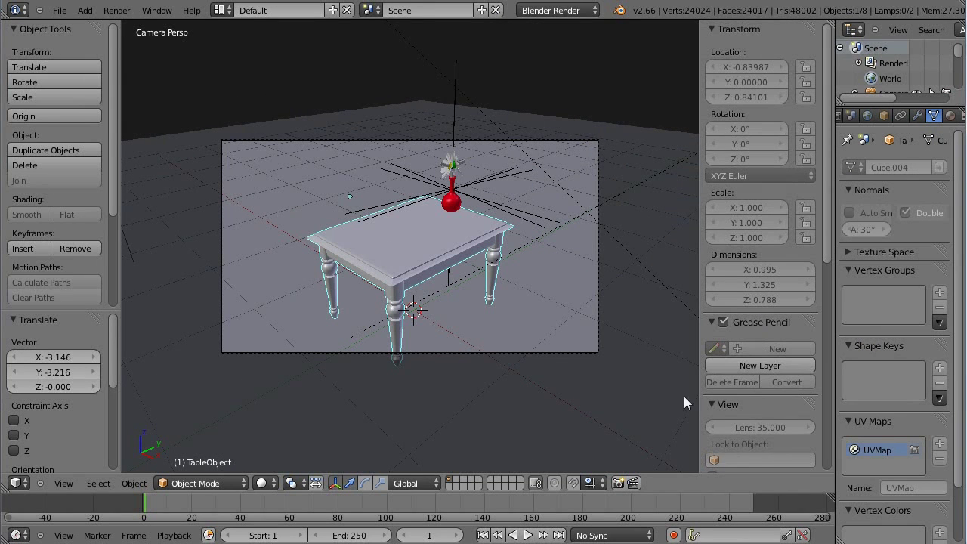
right_click(443, 203)
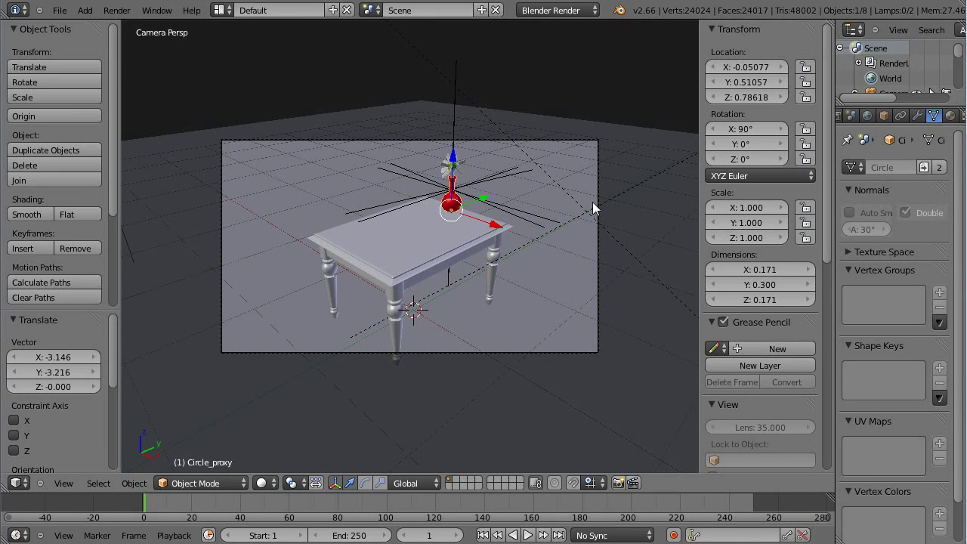
right_click(509, 181)
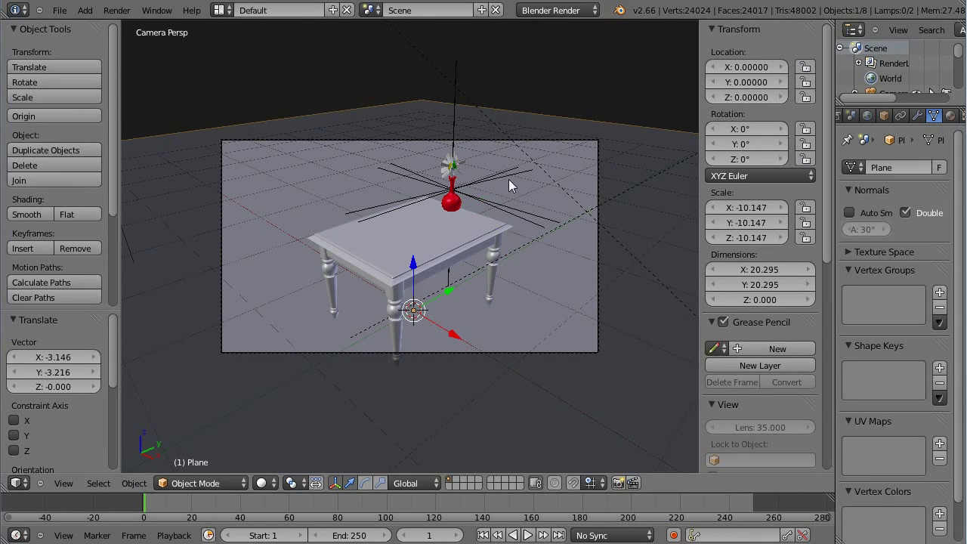
right_click(586, 223)
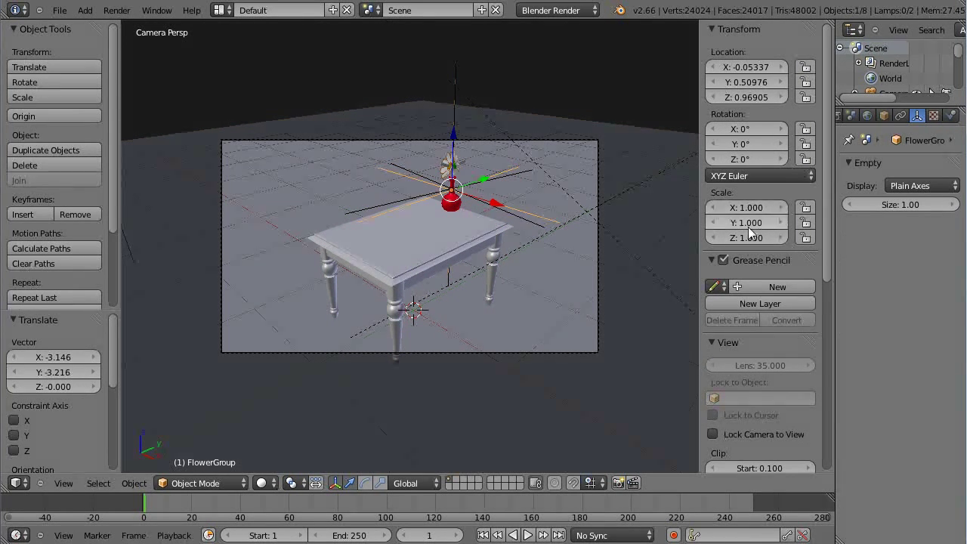
right_click(485, 227)
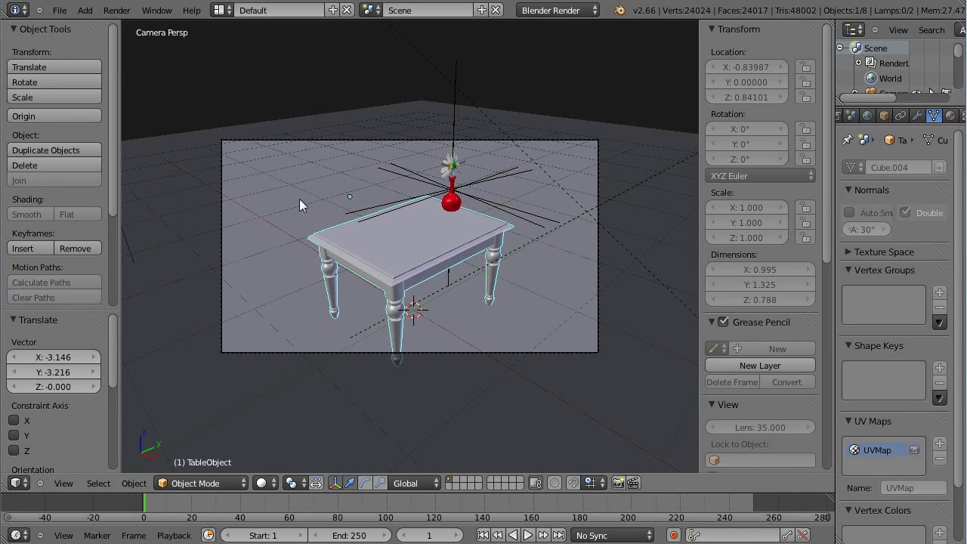